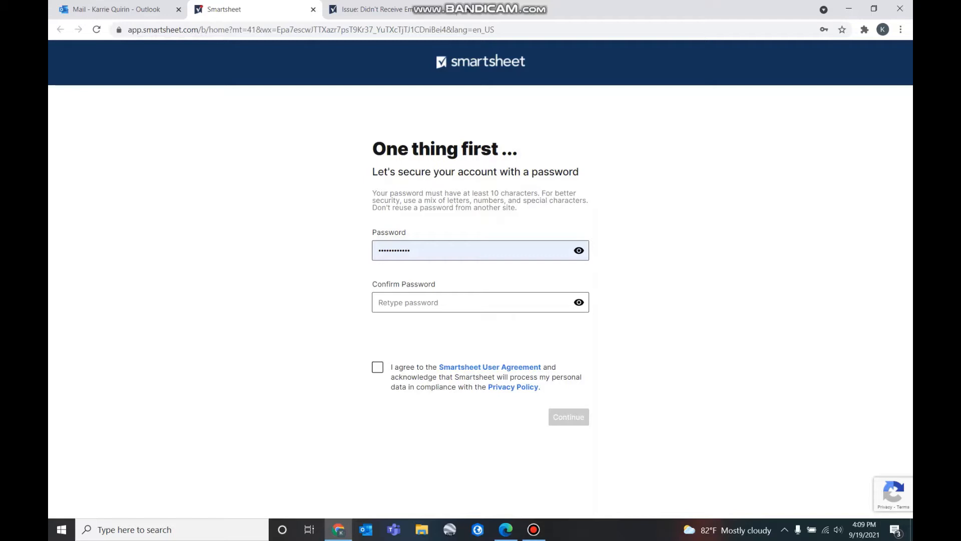
Replace the prefilled password, fill in the confirmation and accept the User Agreement
double_click(403, 250)
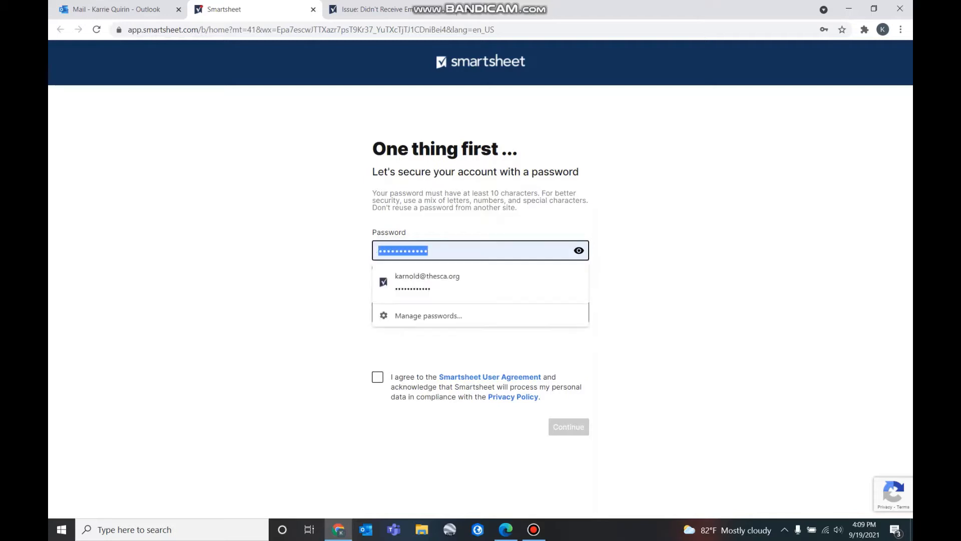
key(BackSpace)
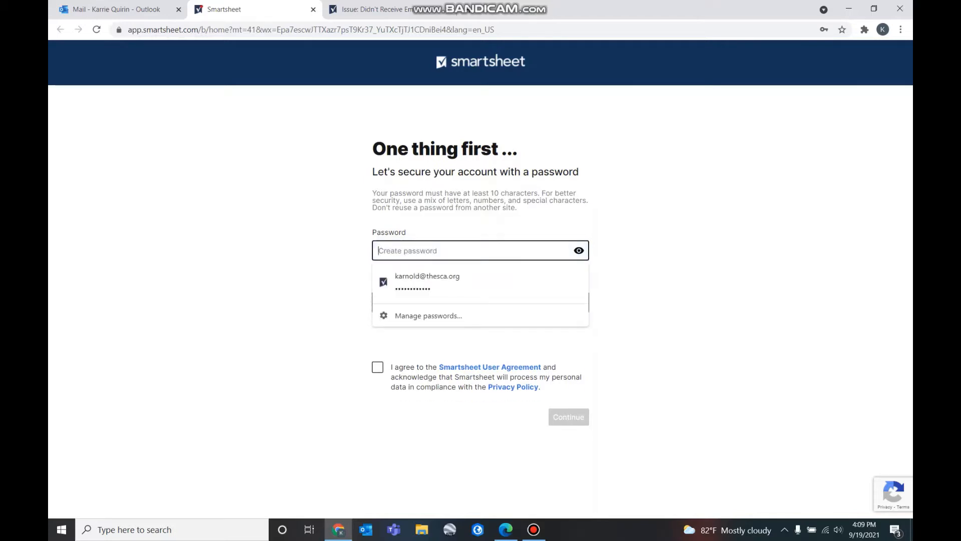
text(•••••••••)
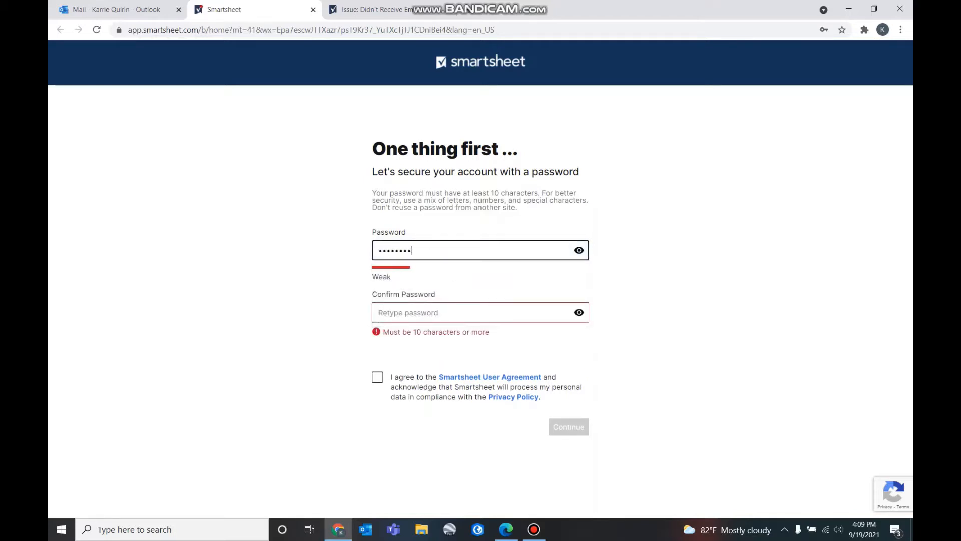
key(ctrl+a)
key(Tab)
key(ctrl+v)
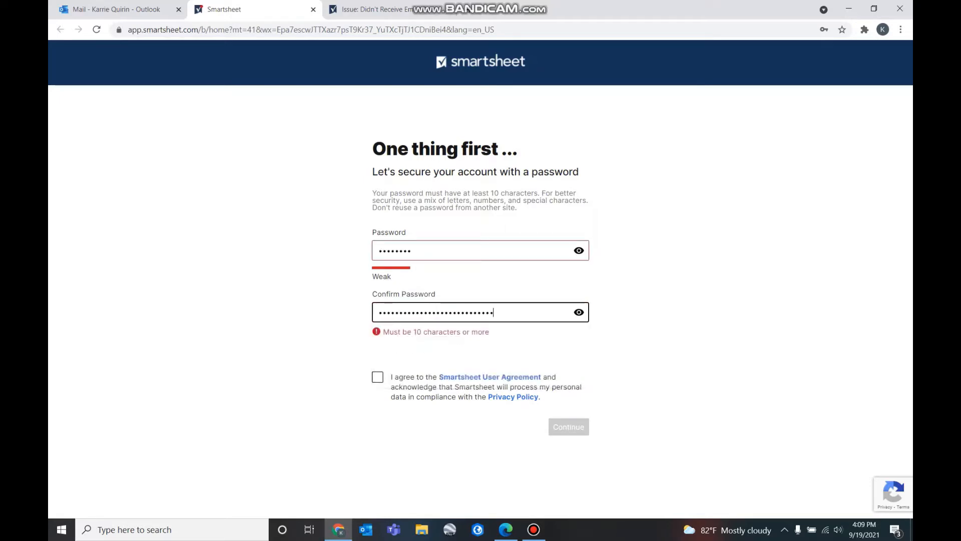
key(ctrl+a)
text(••••••••)
key(Tab)
key(space)
Re-enter a matching 10+ character password in both fields and continue
key(shift+Tab)
key(shift+Tab)
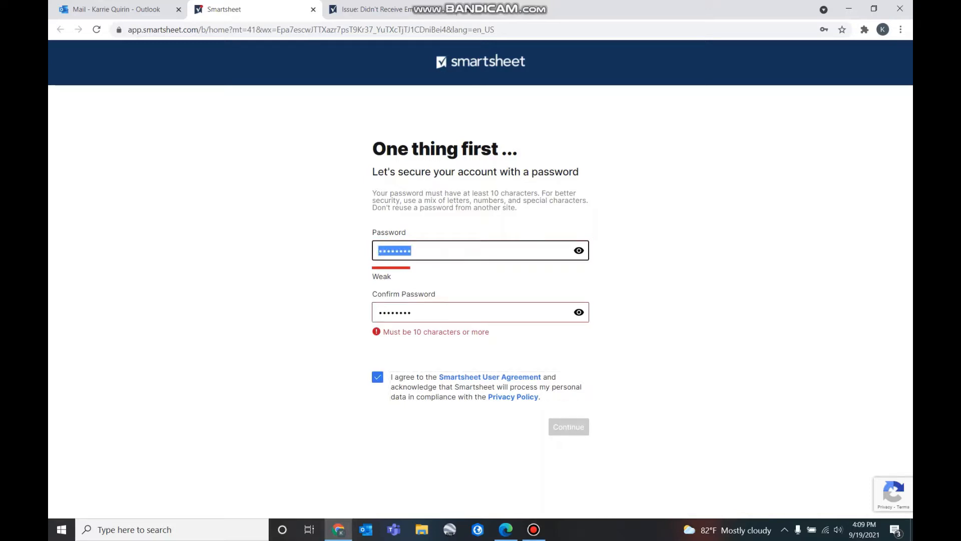
key(BackSpace)
text(••••••••••••)
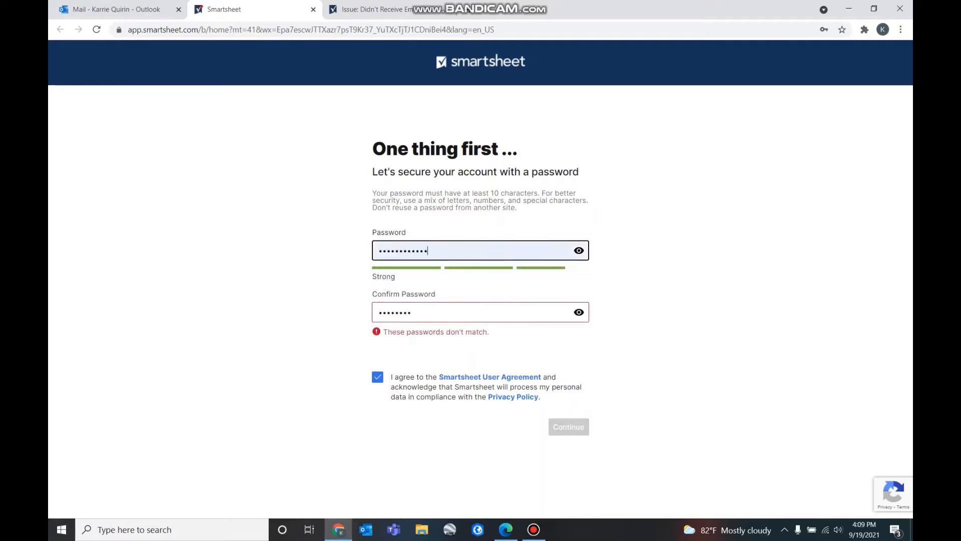
key(Tab)
key(BackSpace)
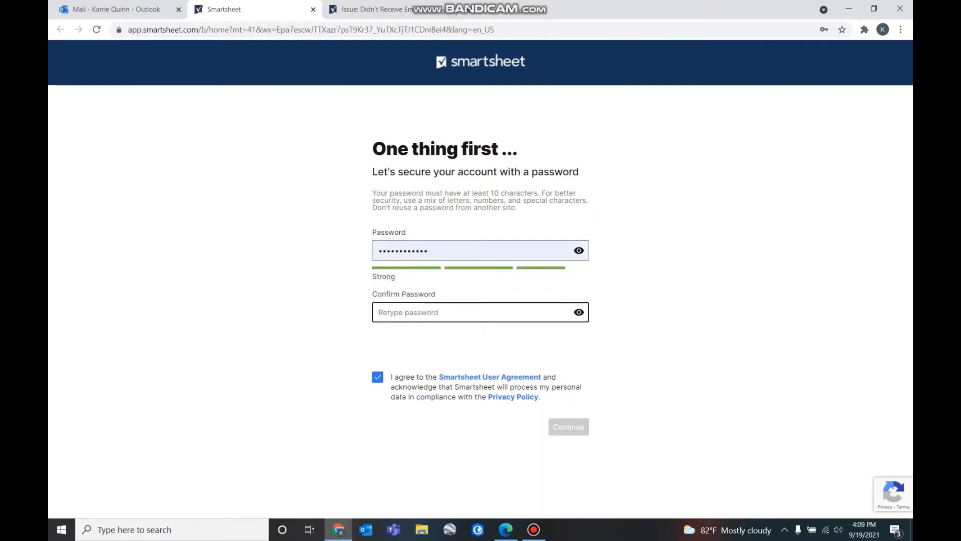
key(shift+Tab)
key(Tab)
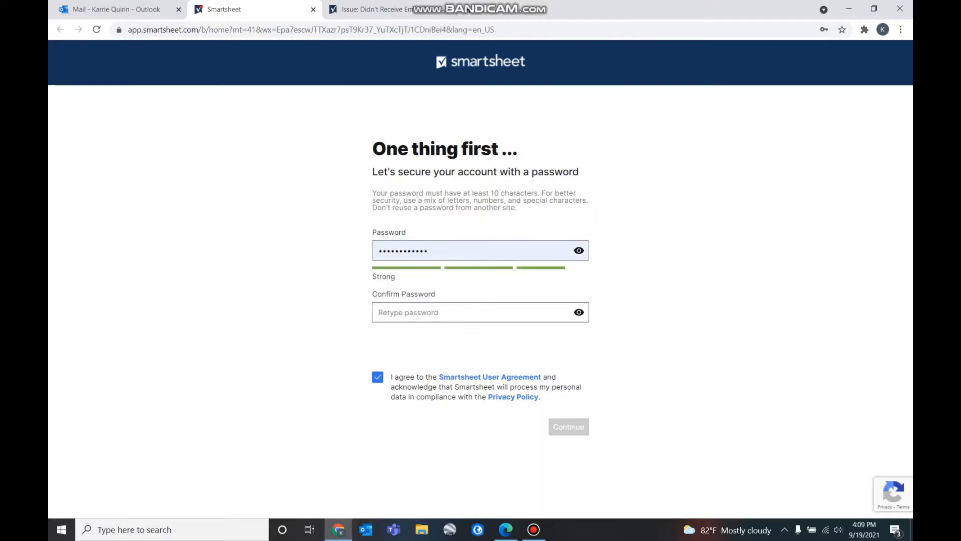
key(ctrl+v)
key(ctrl+a)
key(BackSpace)
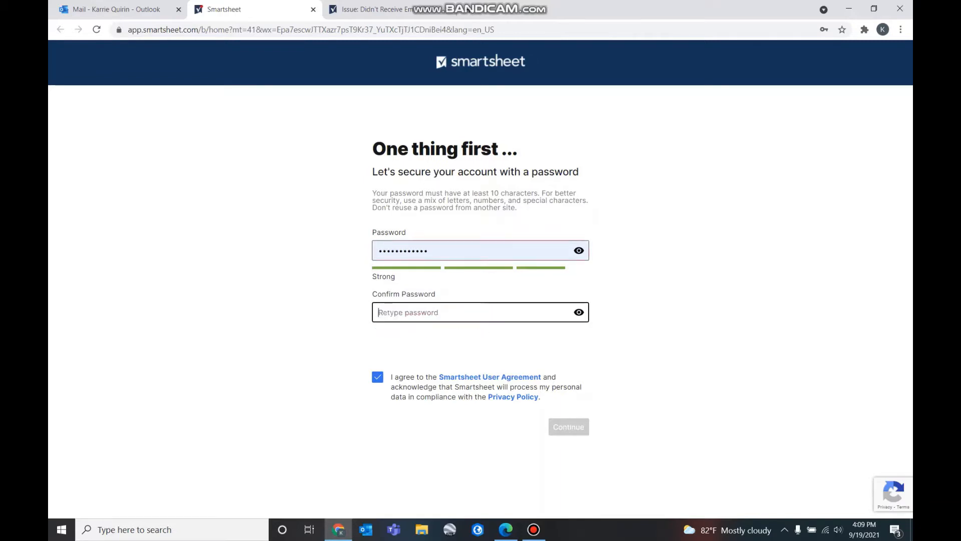
key(shift+Tab)
key(BackSpace)
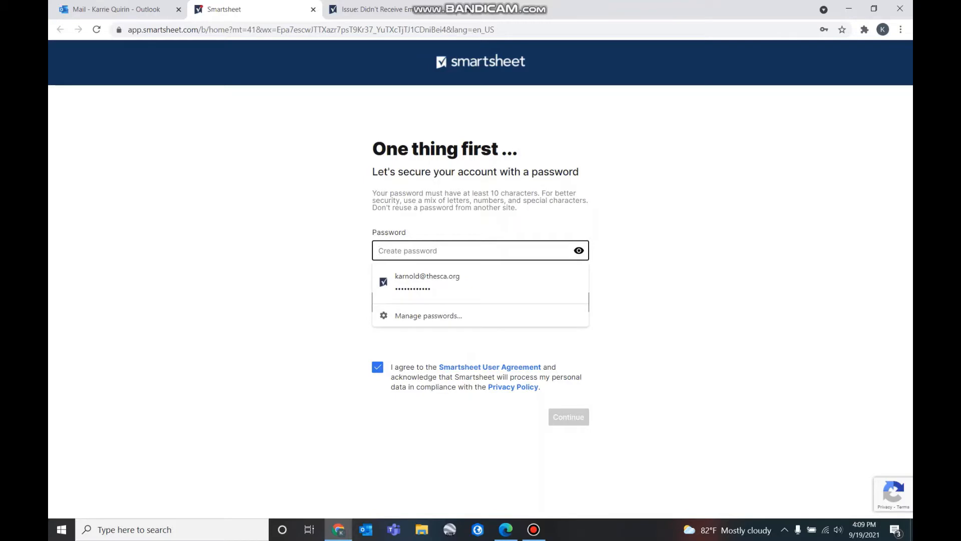
text(••••••)
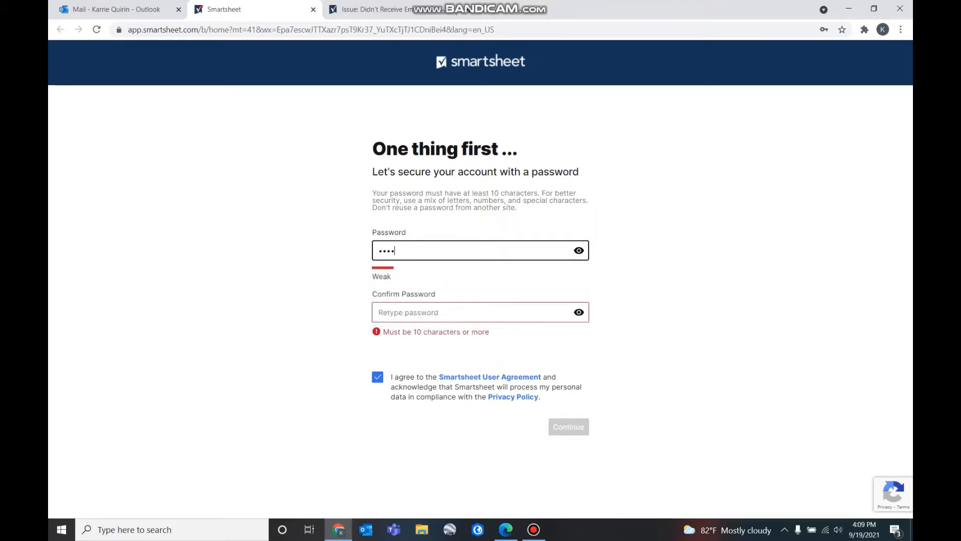
text(•••••)
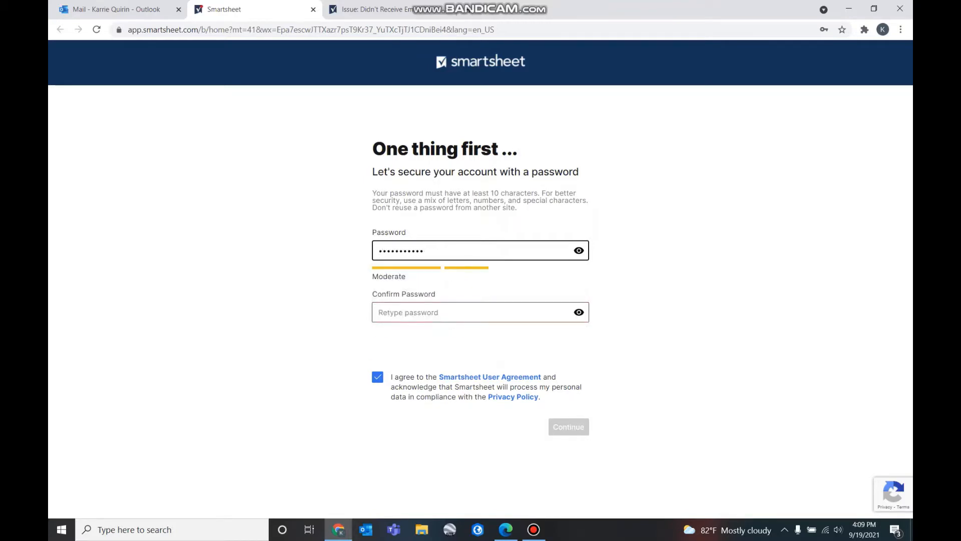
key(Tab)
text(••••••)
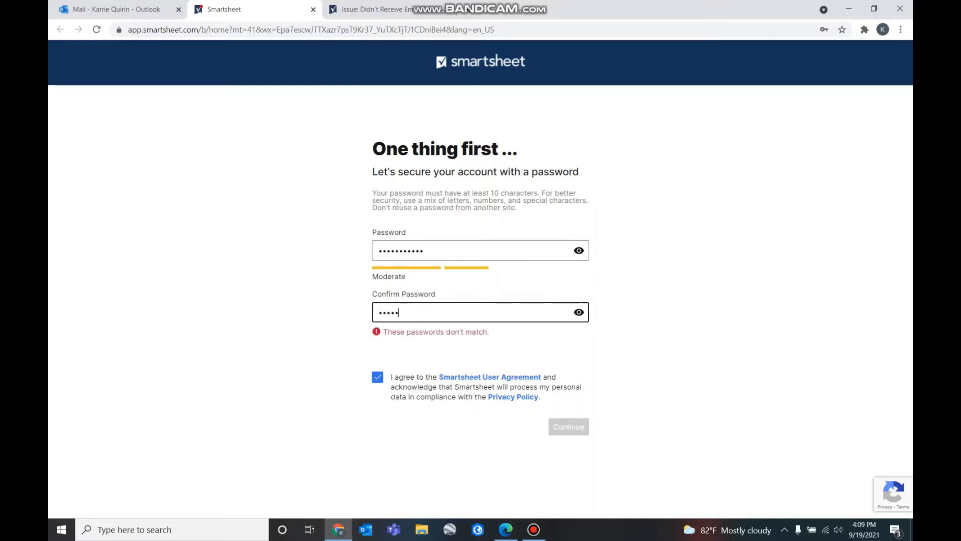
text(•••••)
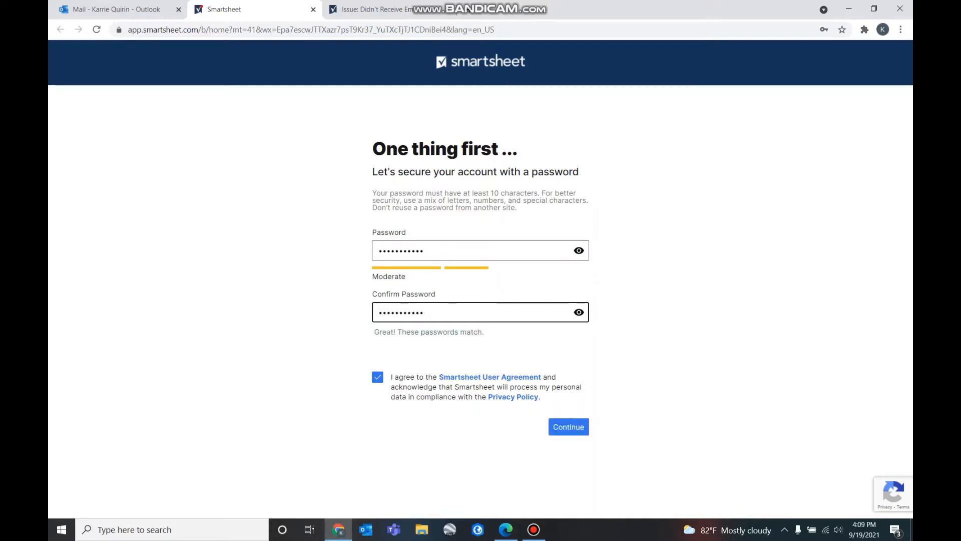
key(Return)
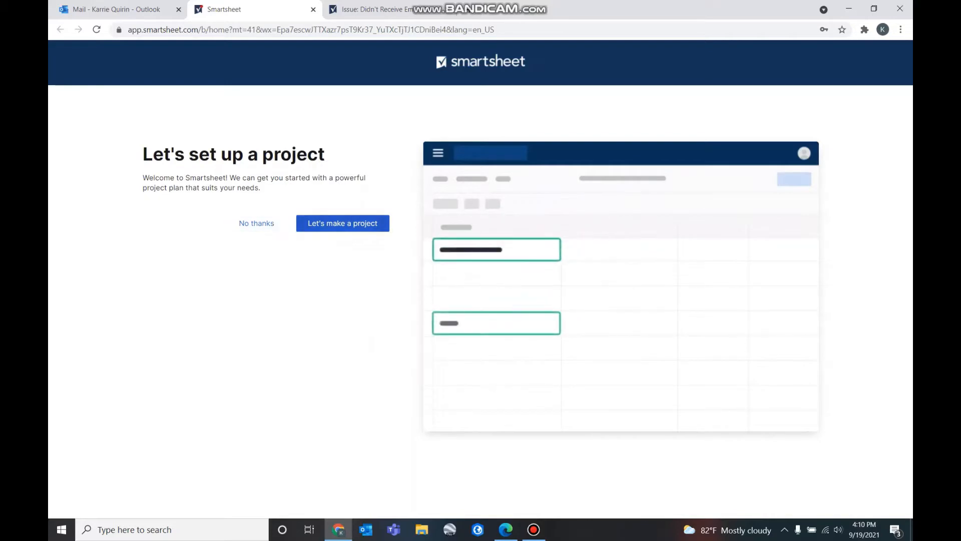
Decline the sample project with No thanks and skip inviting team members
click(257, 223)
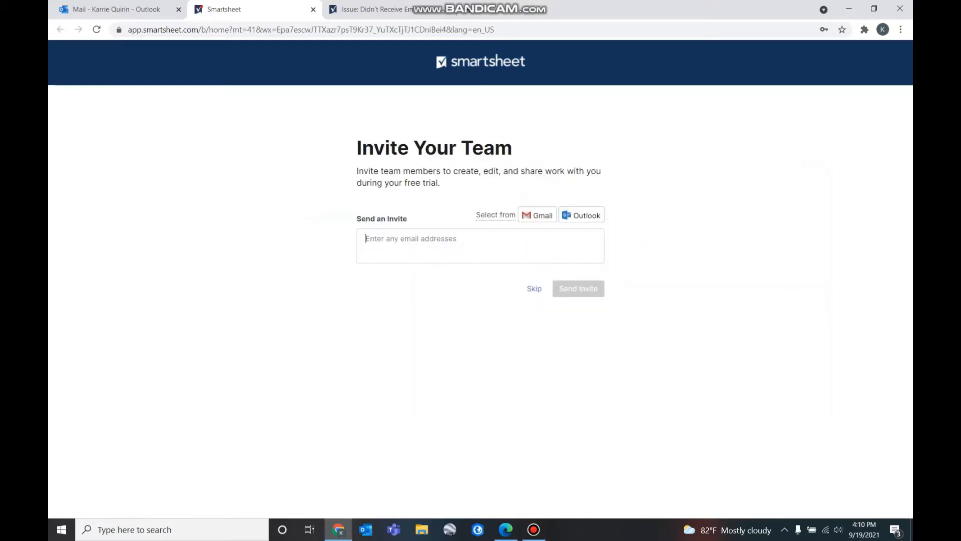
click(534, 289)
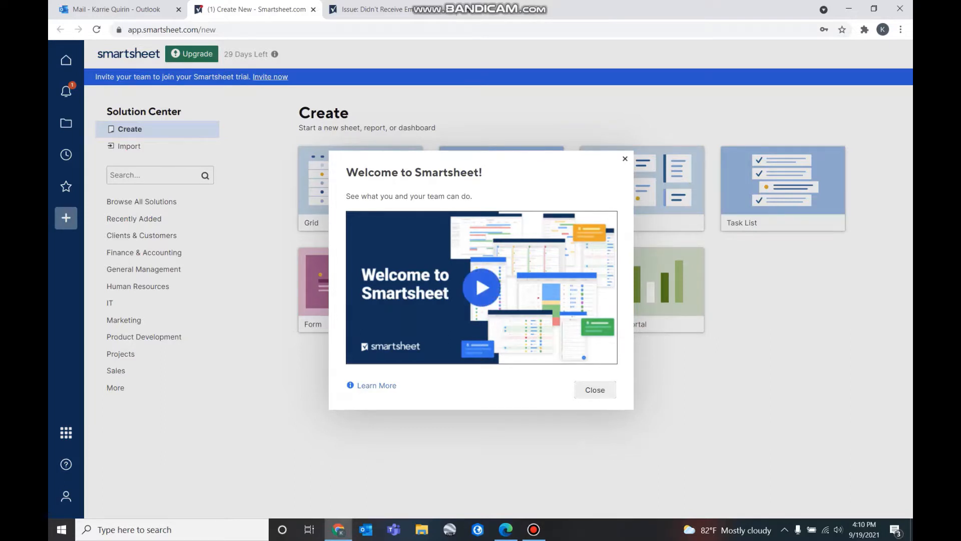
Play and pause the welcome video, then close the video and welcome dialogs
click(481, 287)
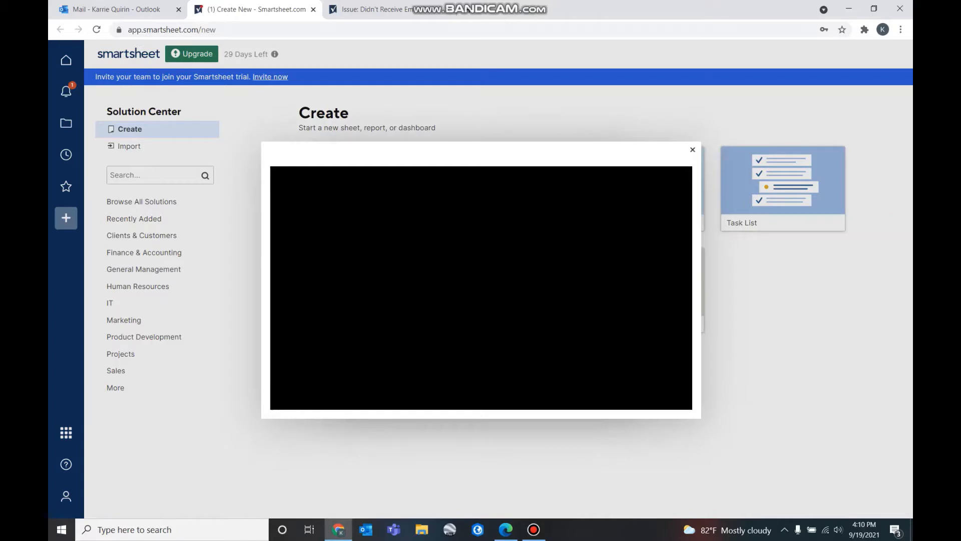
click(485, 280)
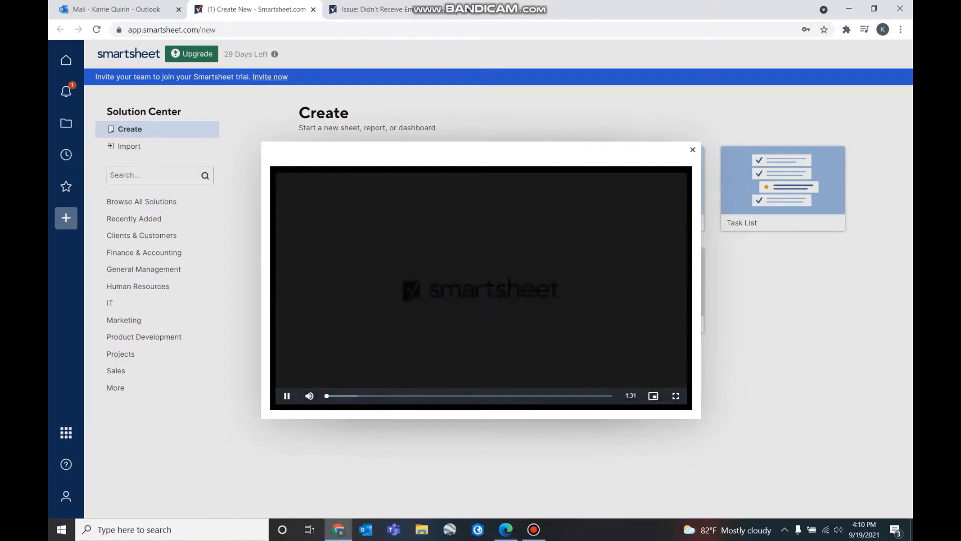
key(space)
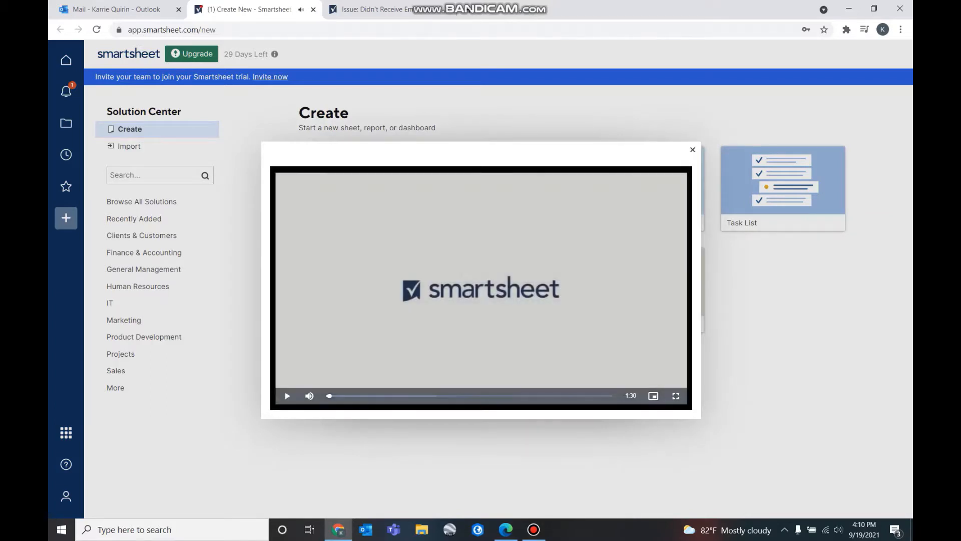
click(693, 150)
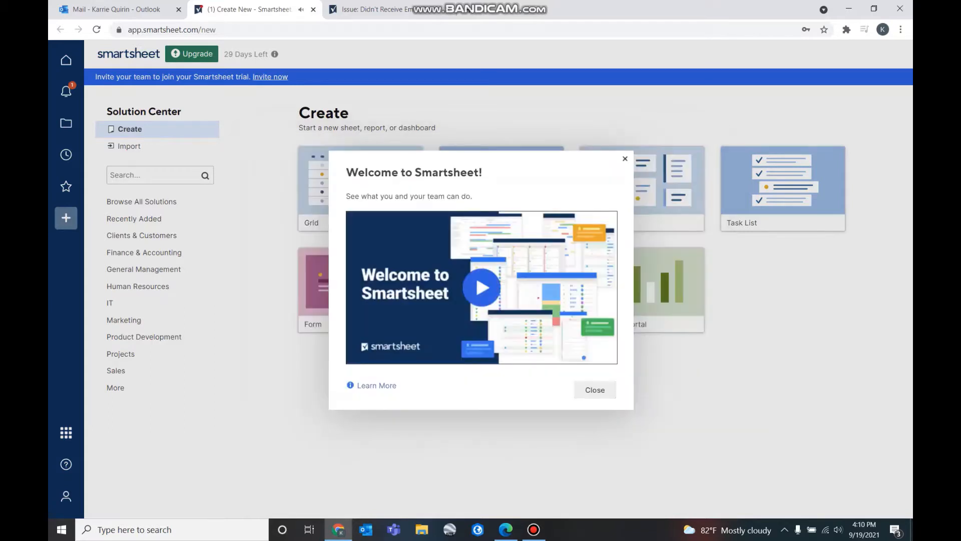
click(594, 390)
Open the Invasive Management sheet from its invitation in Notifications
click(66, 91)
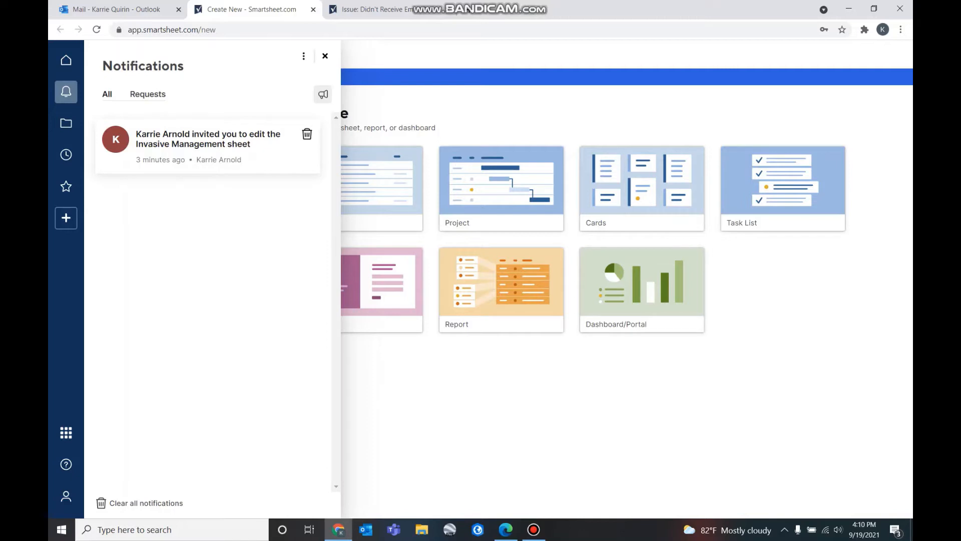
click(208, 146)
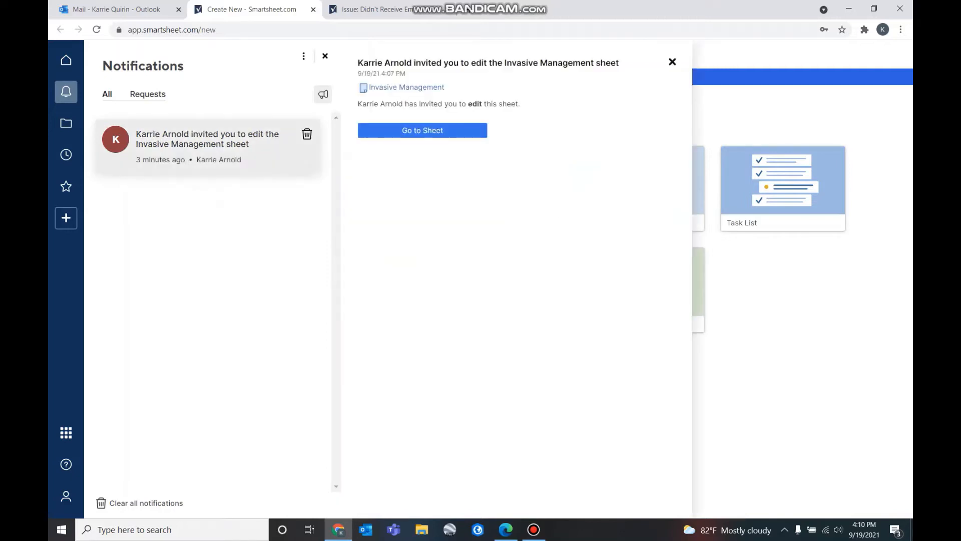
click(422, 130)
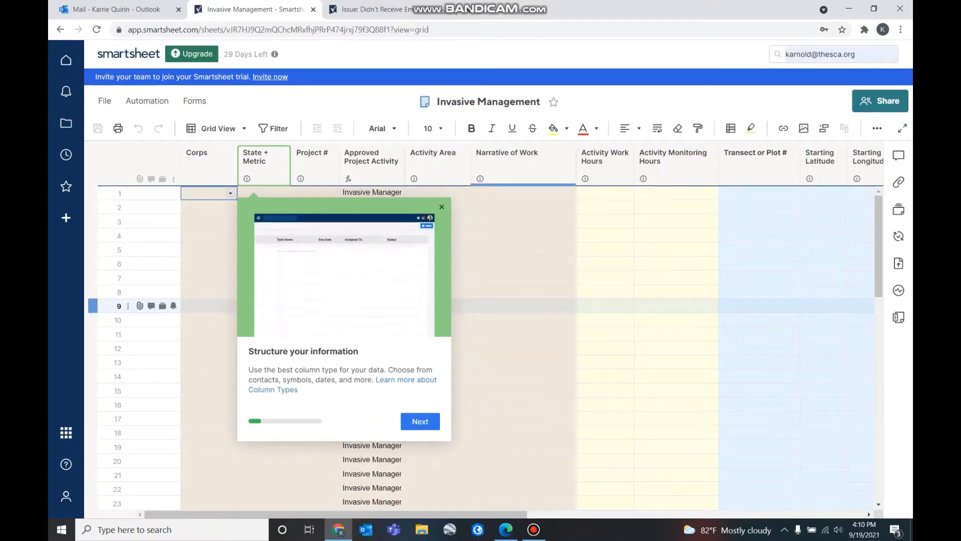
Step through all the getting-started tour tips and close the tour with Got It
click(419, 421)
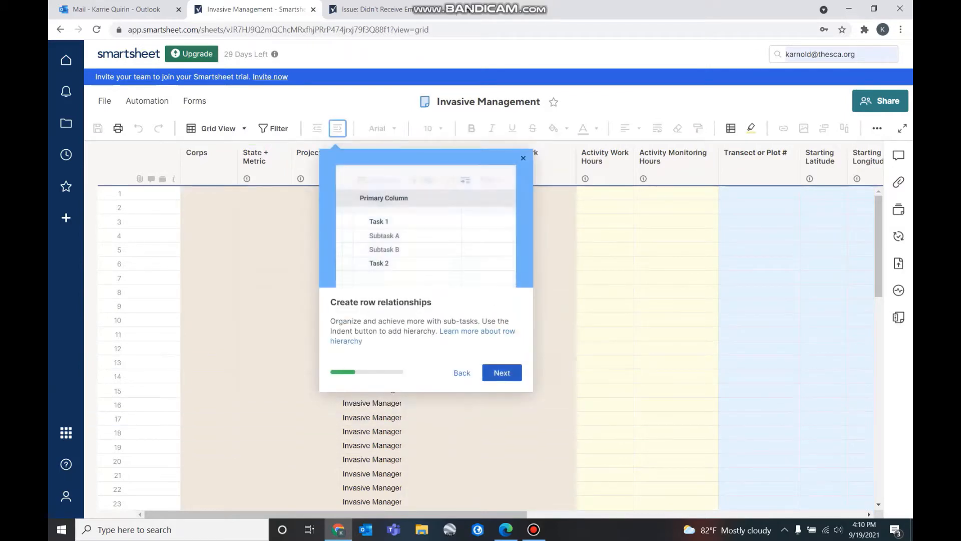
click(500, 371)
click(365, 372)
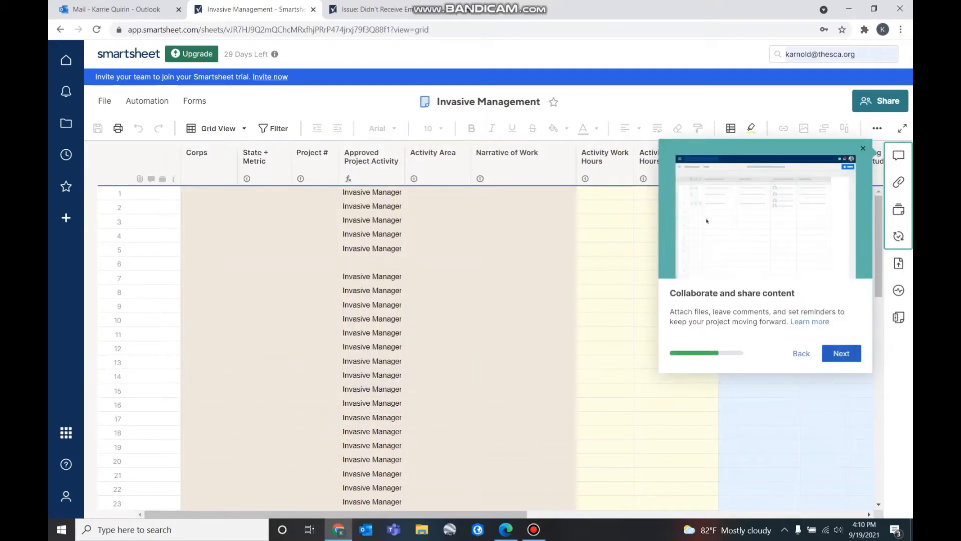
click(841, 349)
click(877, 347)
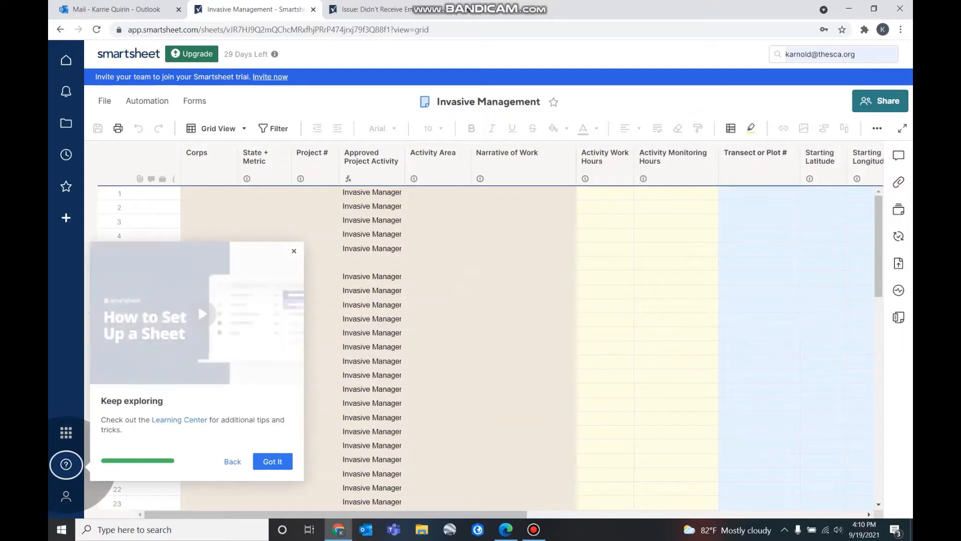
click(273, 460)
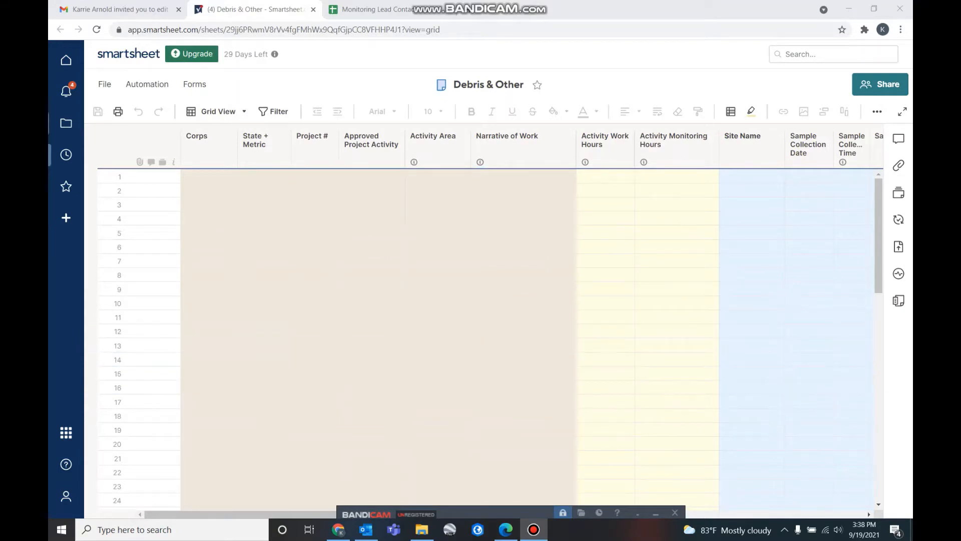
Open Invasive Management from the Browse list of shared sheets
click(65, 92)
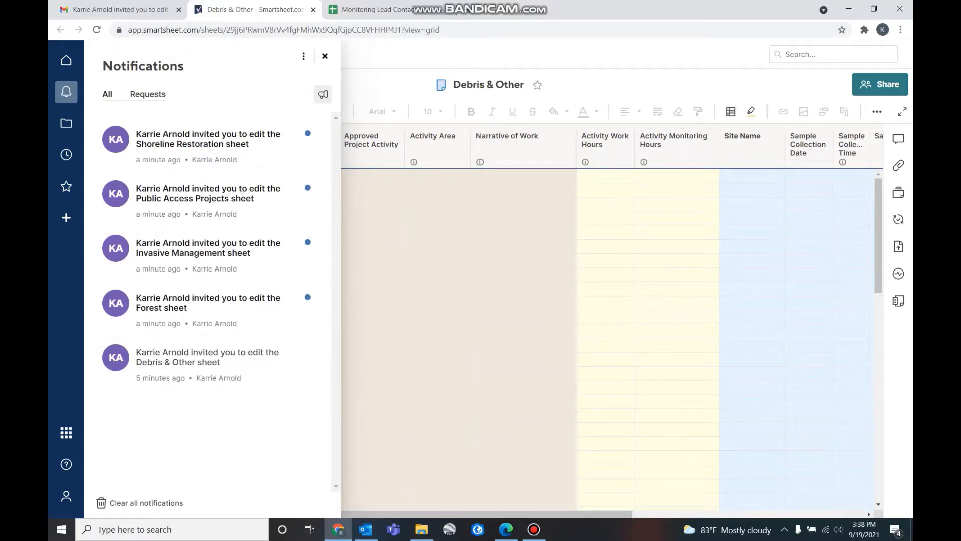
key(Escape)
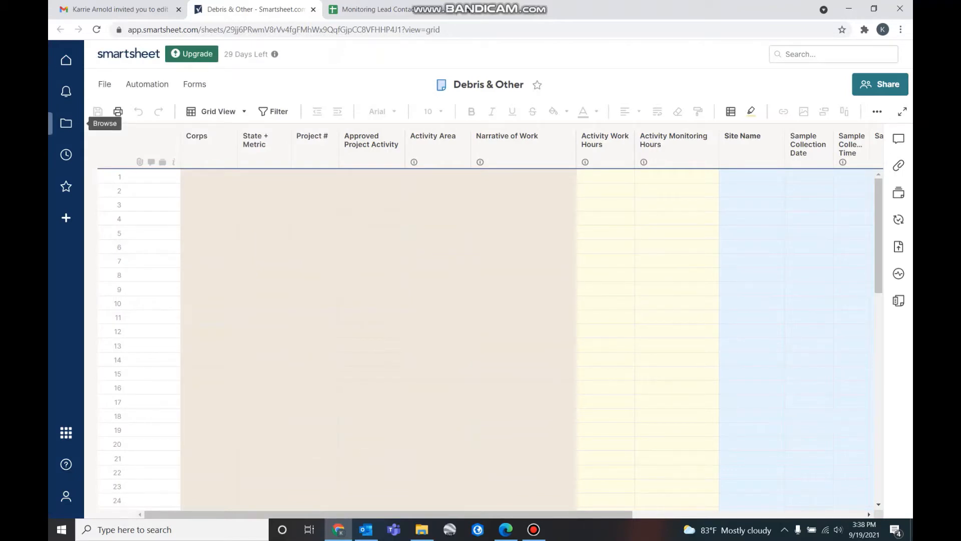
click(66, 123)
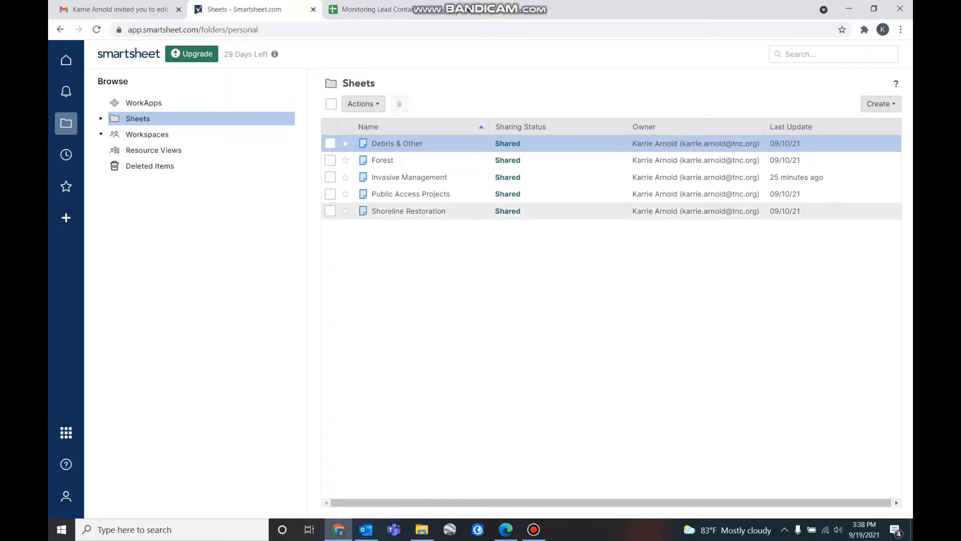
click(408, 177)
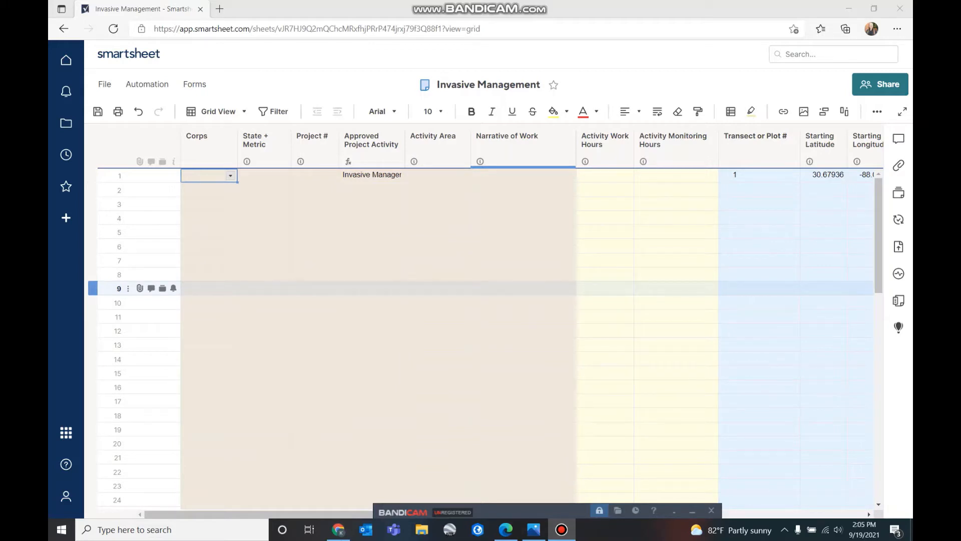
Review the sheet's columns, save with Ctrl+S, and view full pre datasheet.JPG in Photos
drag(300, 514, 410, 514)
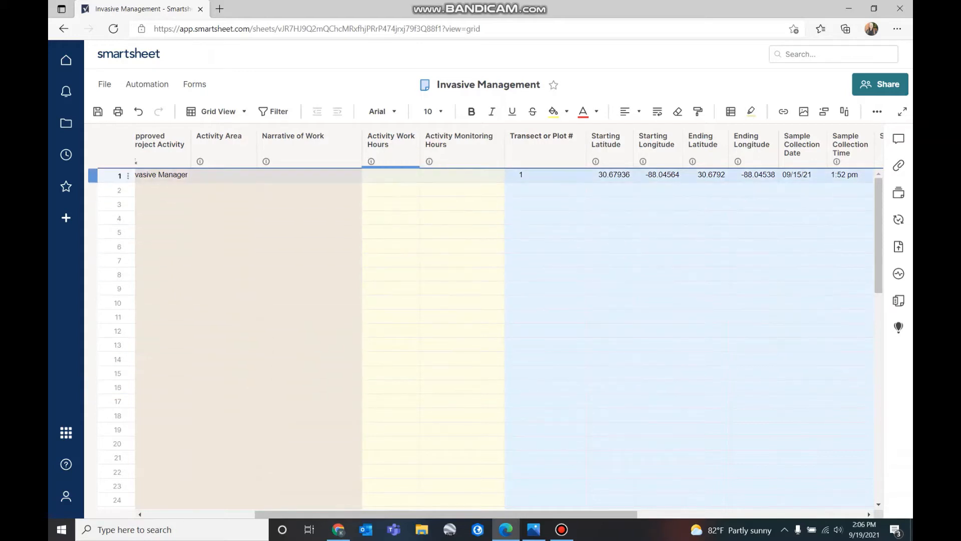
mouse_move(371, 162)
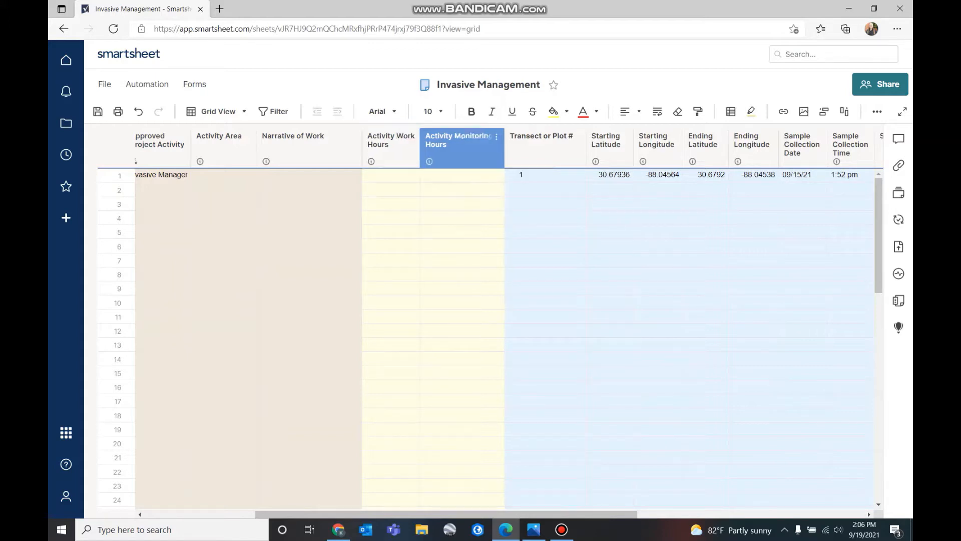
mouse_move(429, 161)
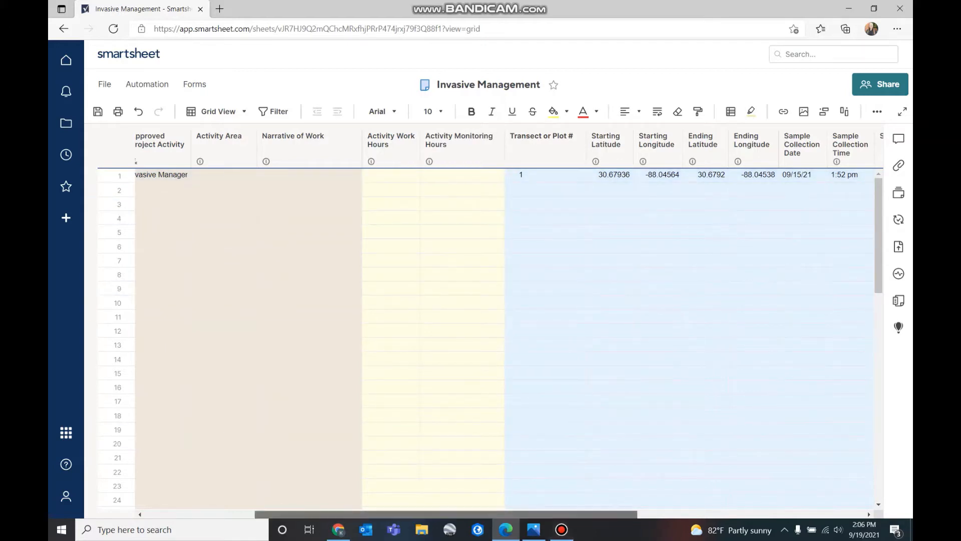
scroll(490, 340, right, 10)
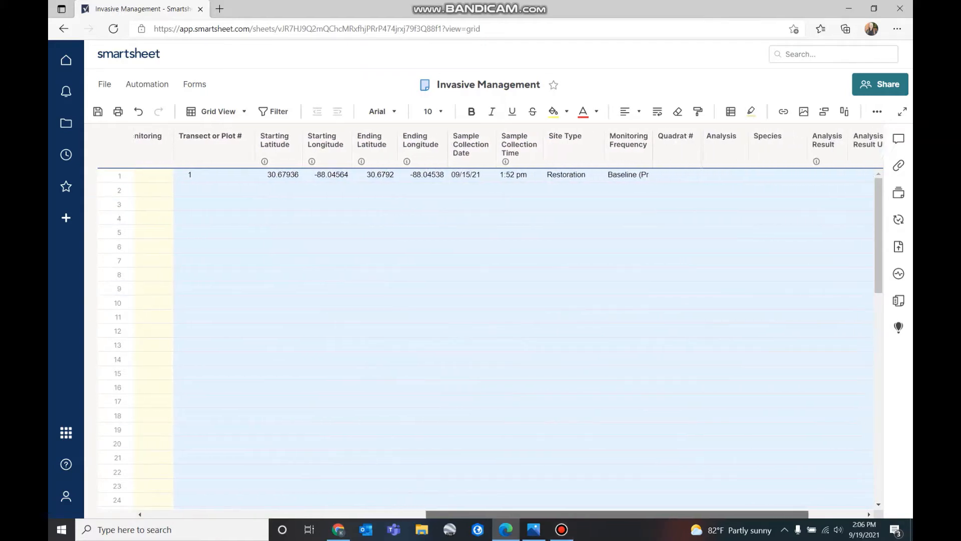
scroll(491, 341, right, 2)
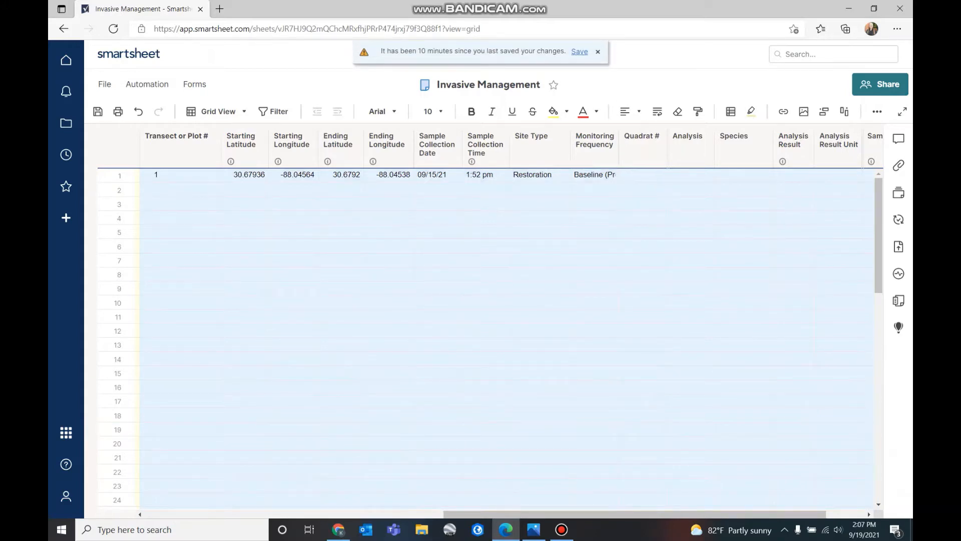
key(ctrl+s)
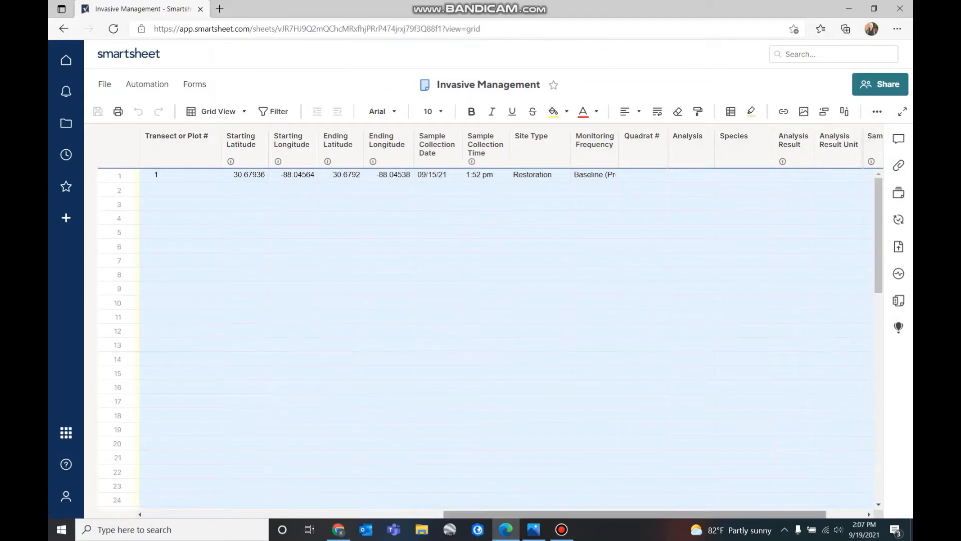
drag(635, 514, 336, 514)
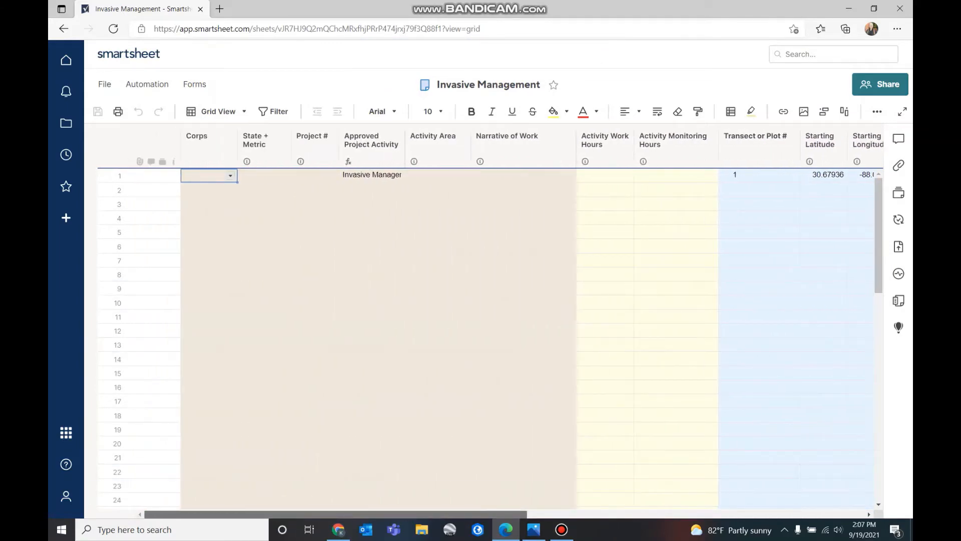
click(533, 529)
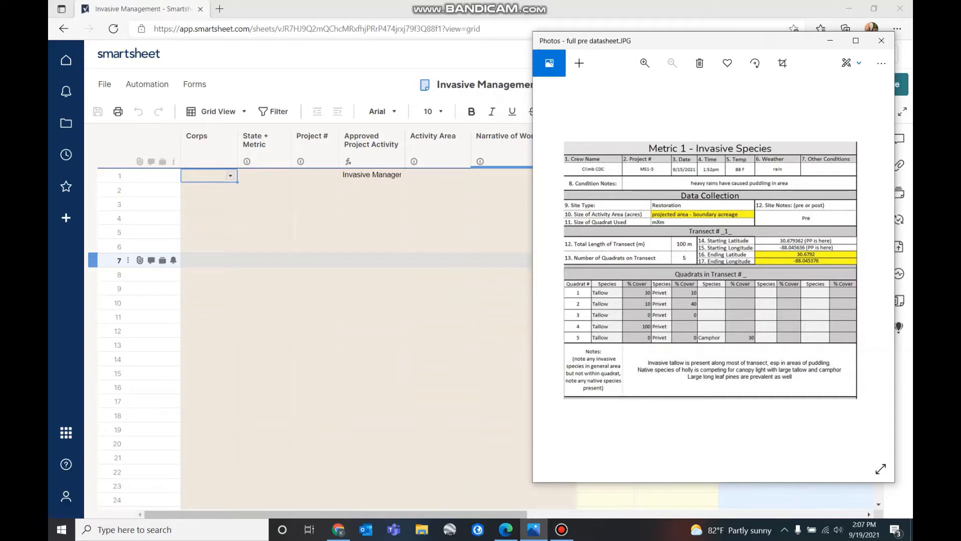
Close the Photos window showing full pre datasheet.JPG
click(830, 40)
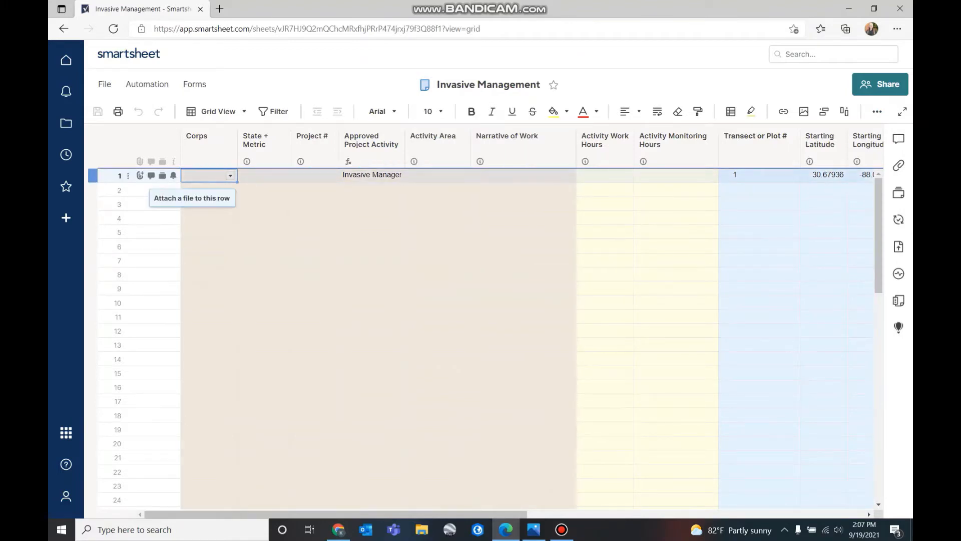
Upload pre_PP1_MS1_3.PNG and full pre datasheet.JPG from Tutorials > smart sheet to row 1
click(140, 175)
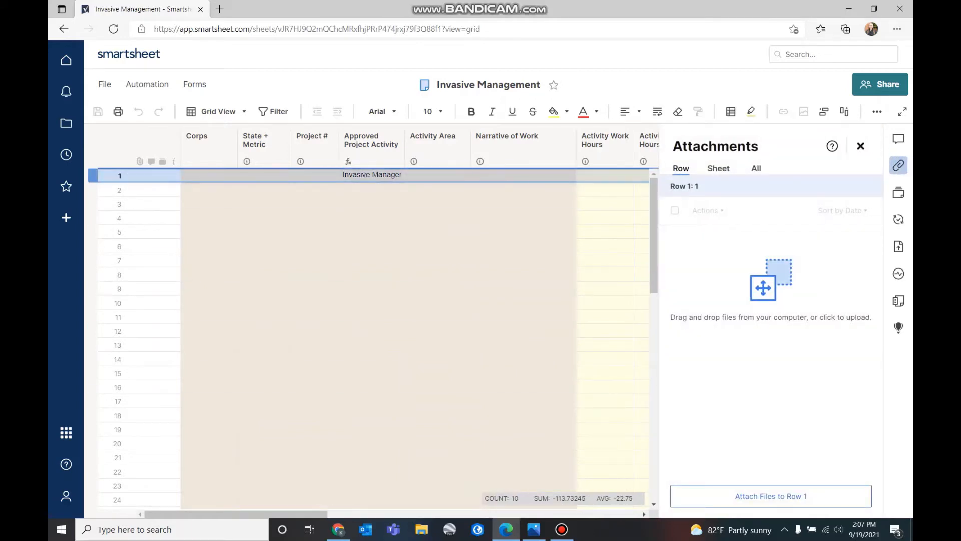
click(771, 496)
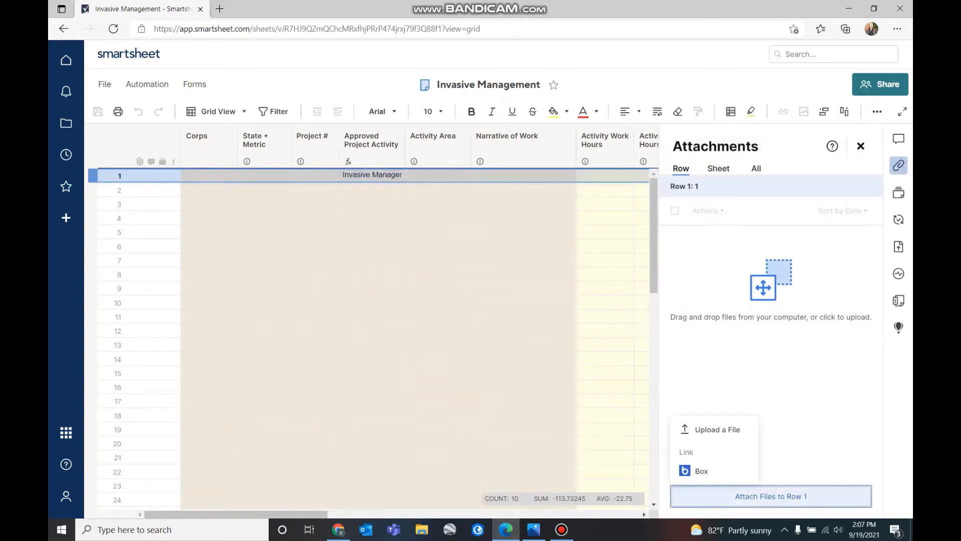
click(716, 429)
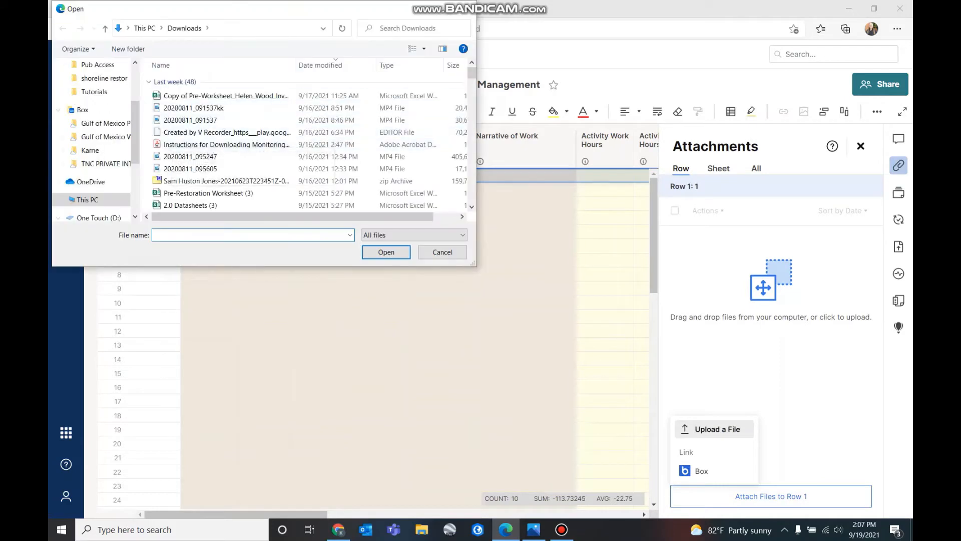
click(94, 182)
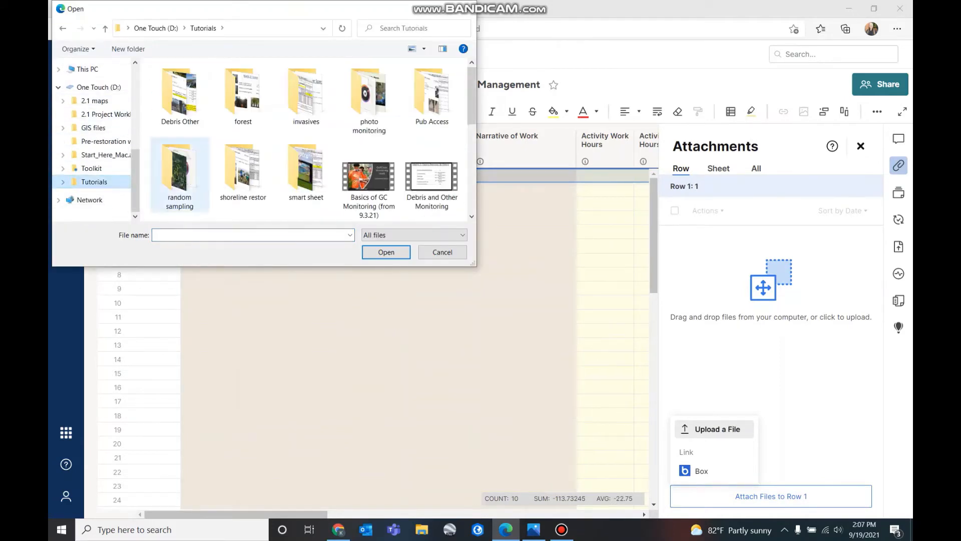
double_click(306, 167)
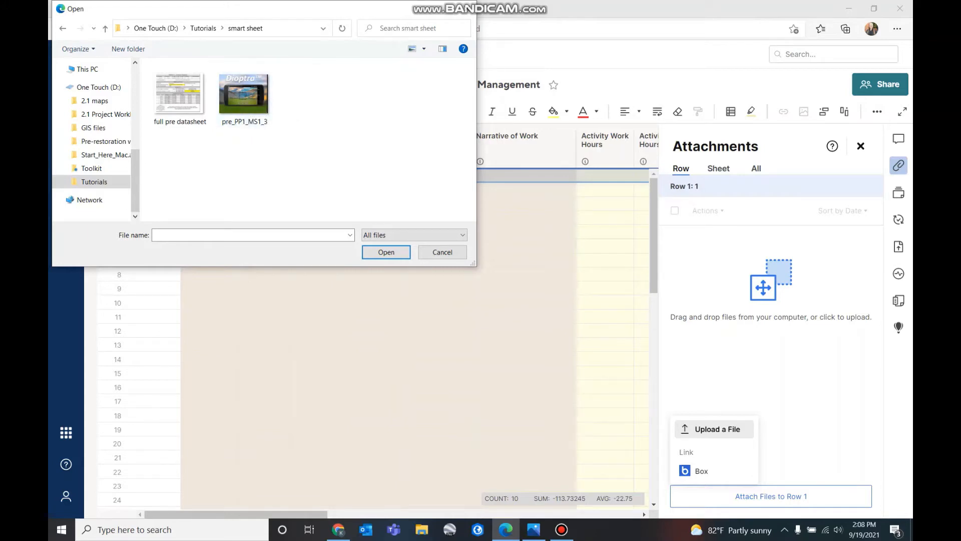
click(244, 95)
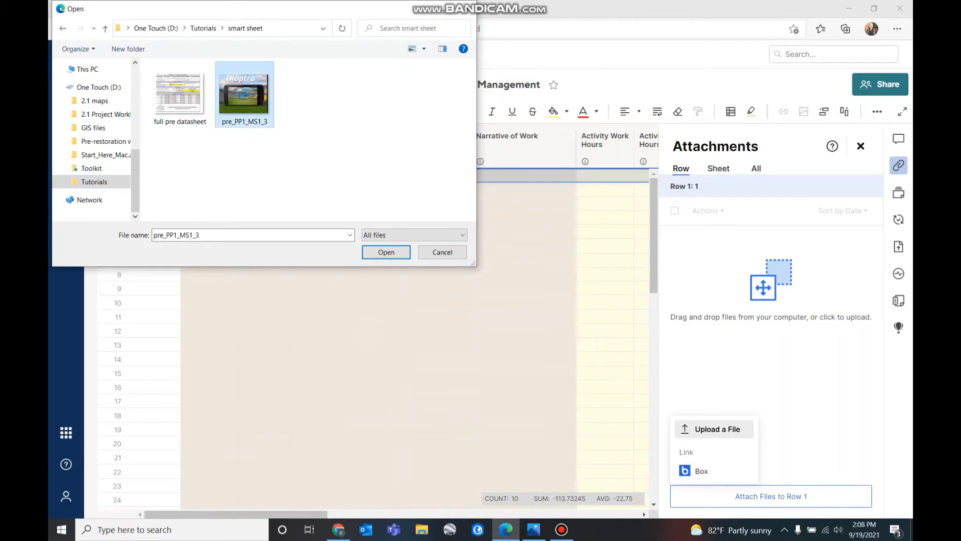
ctrl+click(179, 96)
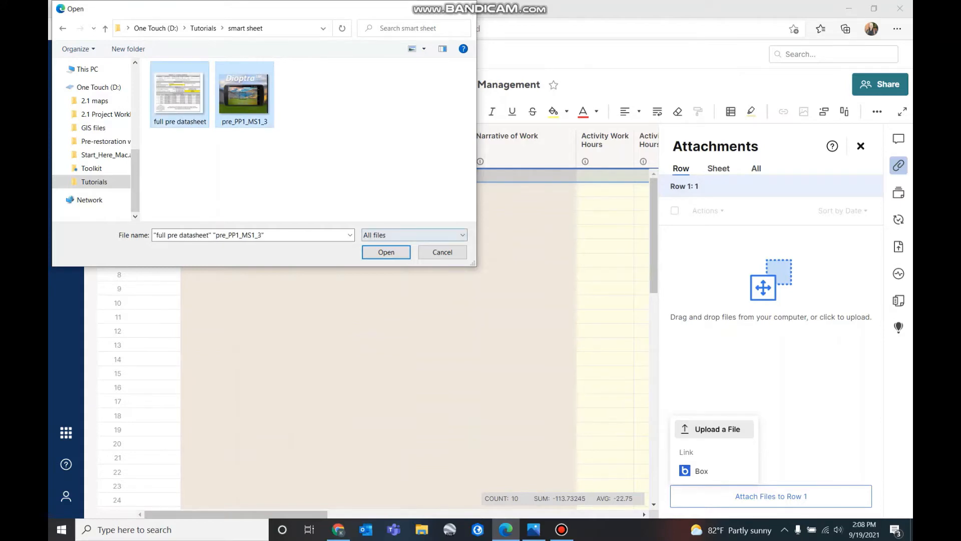
click(386, 252)
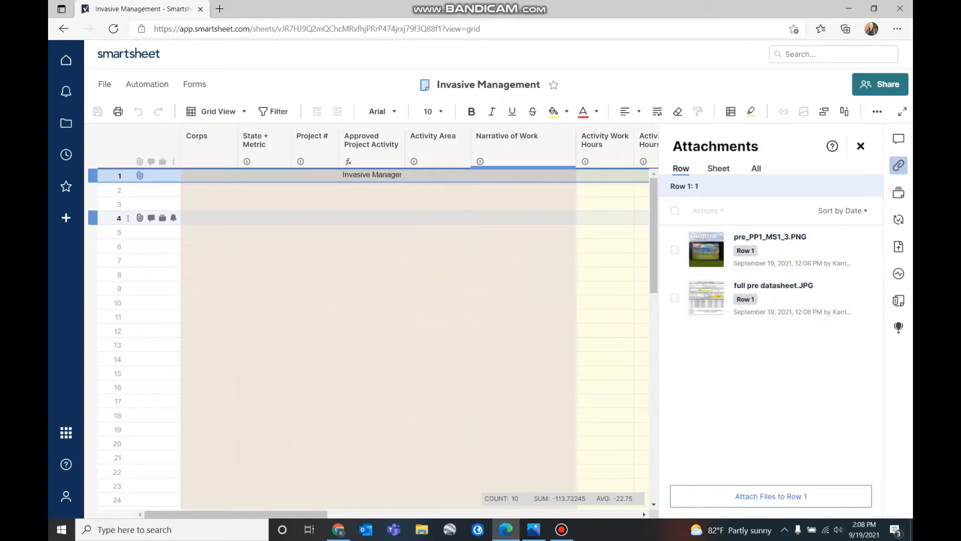
Reopen row 1's attachments list to confirm both files were attached
click(860, 145)
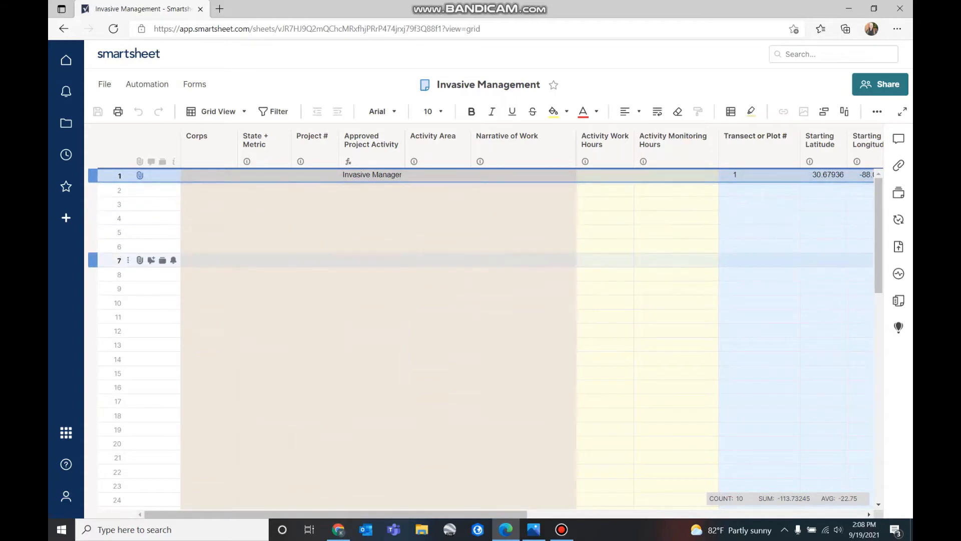
mouse_move(140, 175)
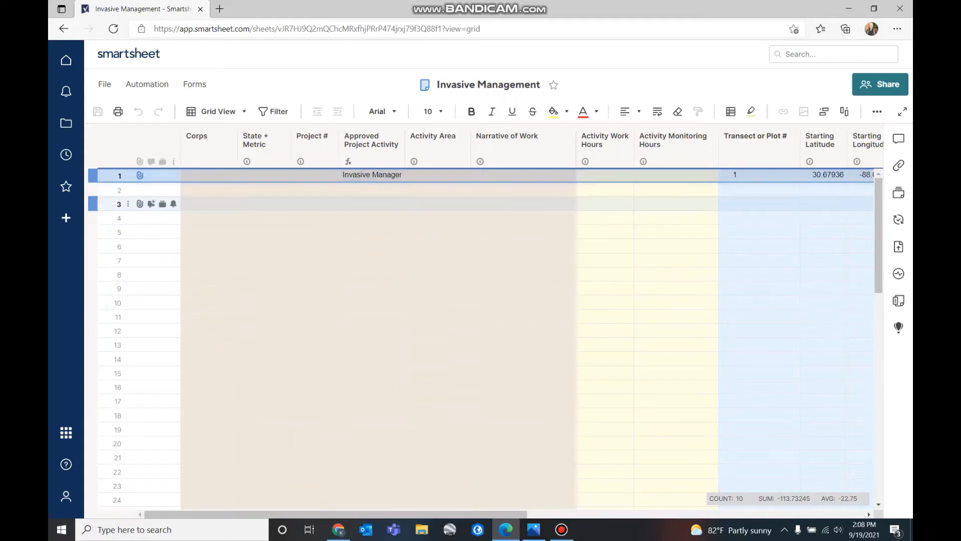
click(140, 175)
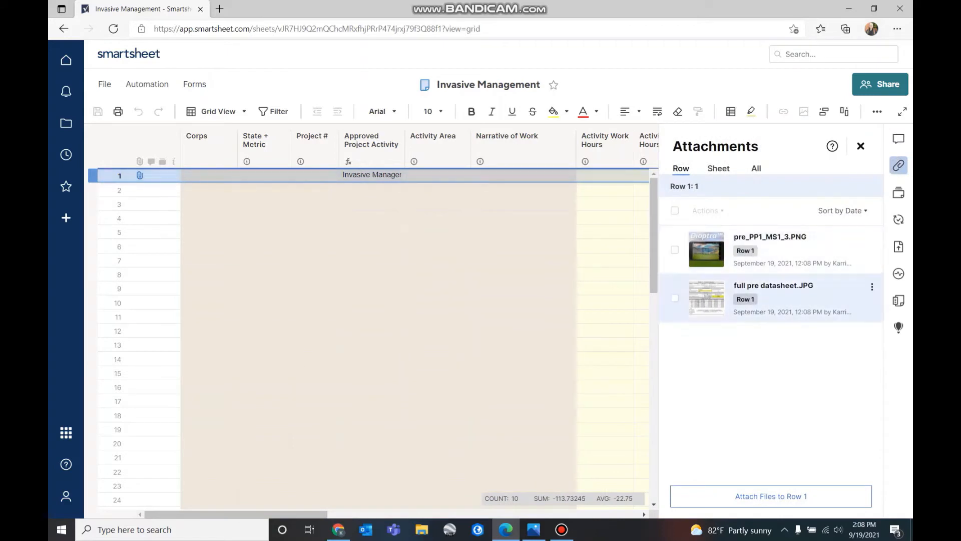
click(860, 146)
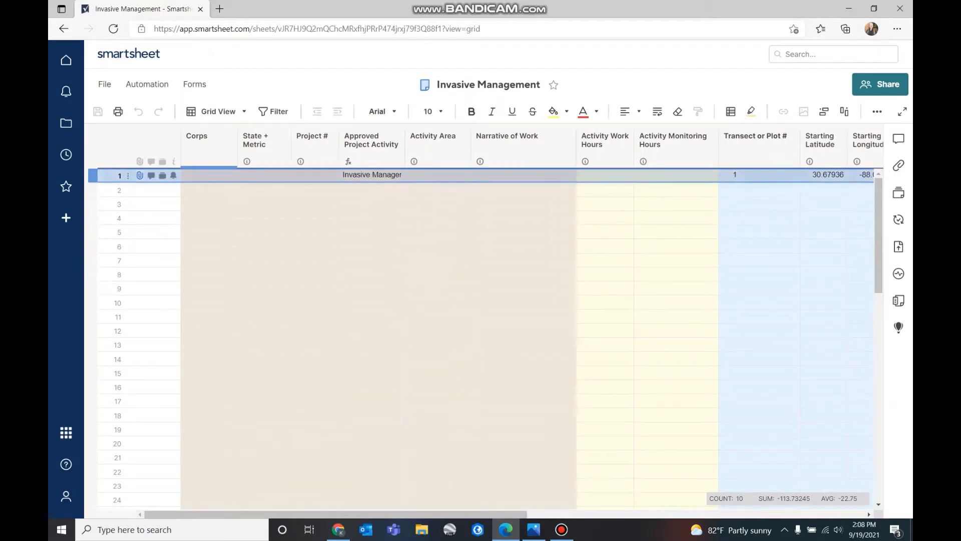
Set row 1's Corps to Climb CDC and State + Metric to MS - Inv Mgmt
click(209, 175)
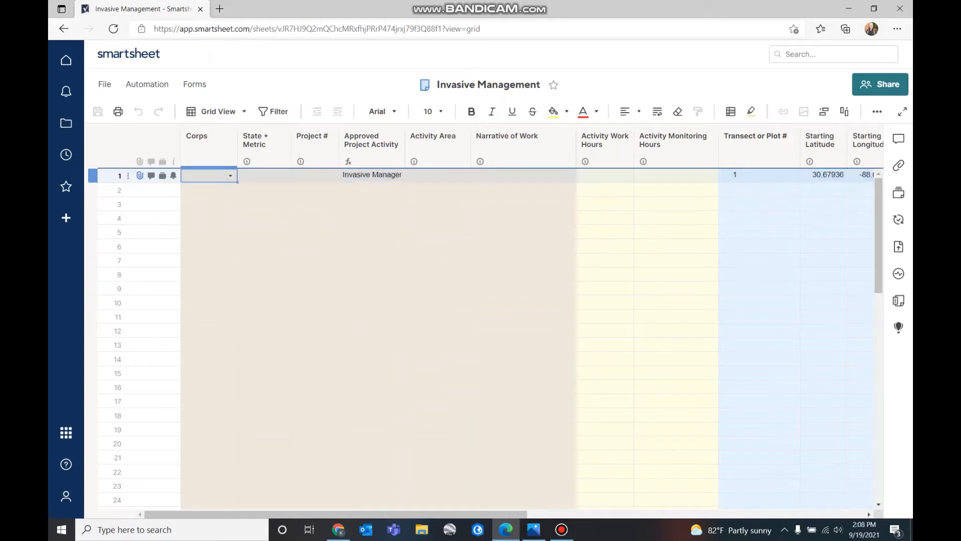
click(230, 175)
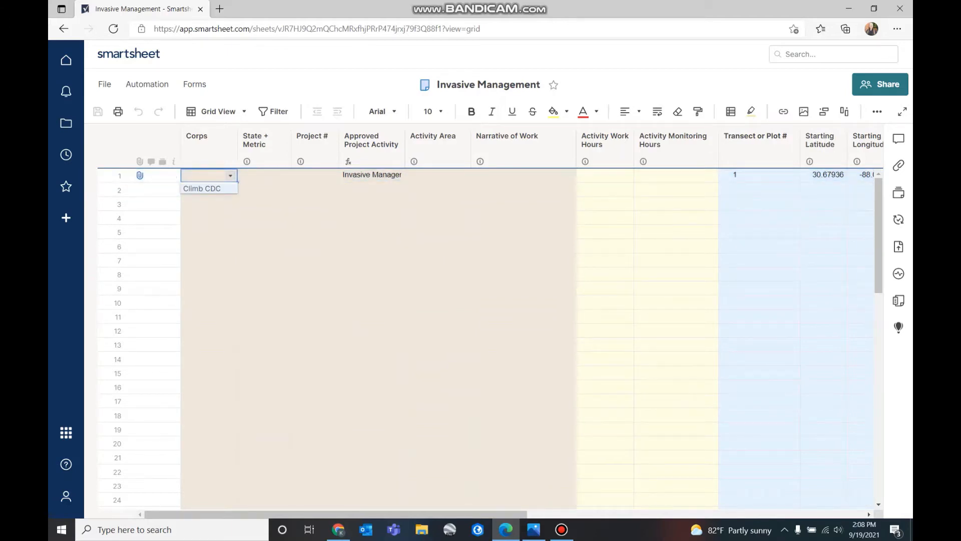
click(202, 188)
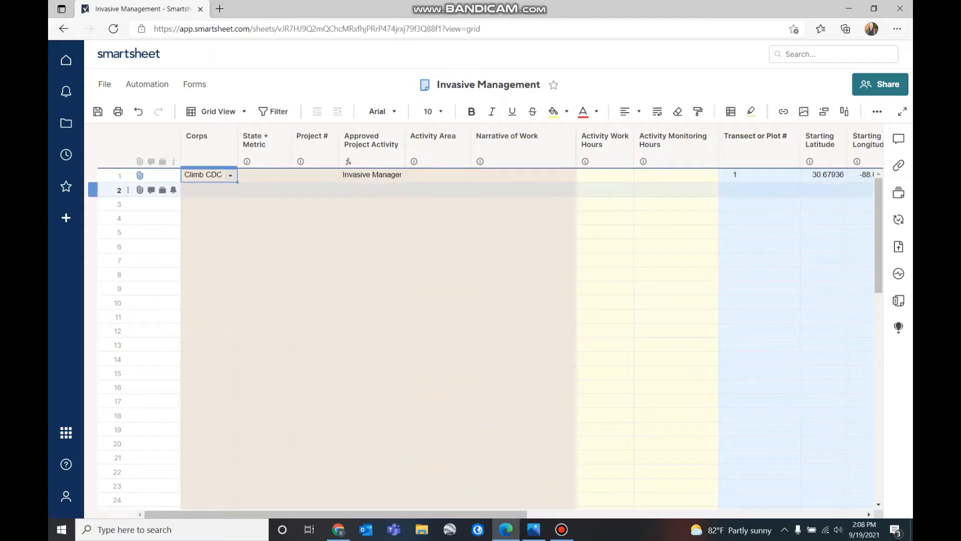
click(264, 176)
click(284, 175)
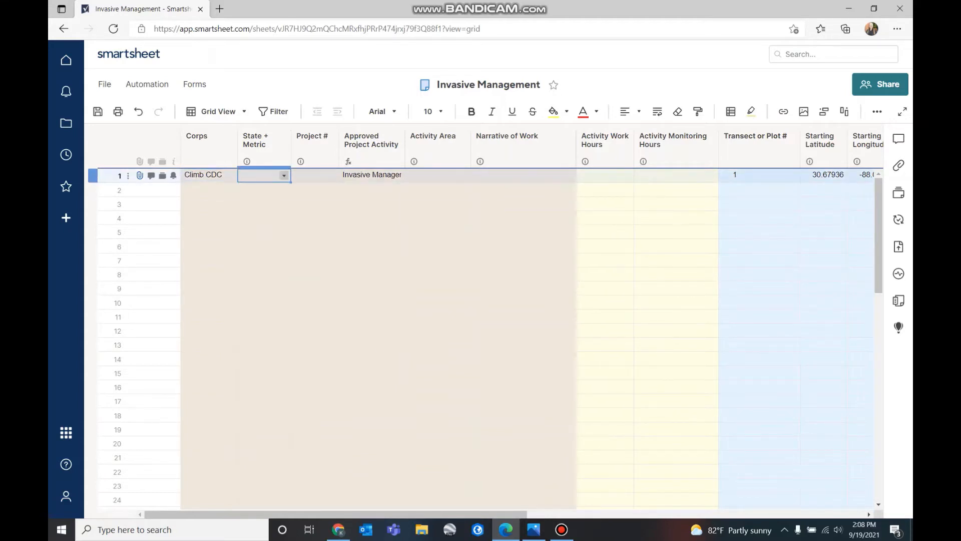
click(261, 188)
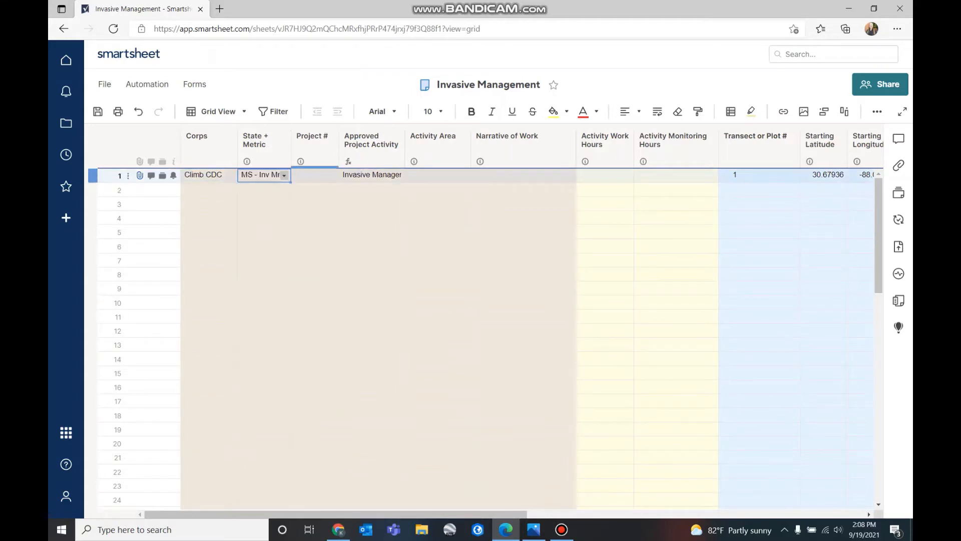
click(315, 175)
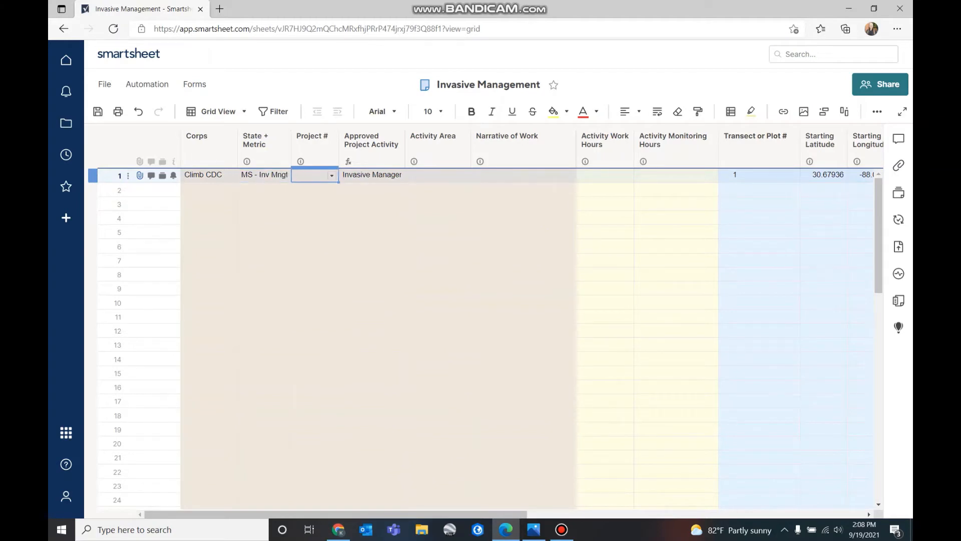
click(332, 175)
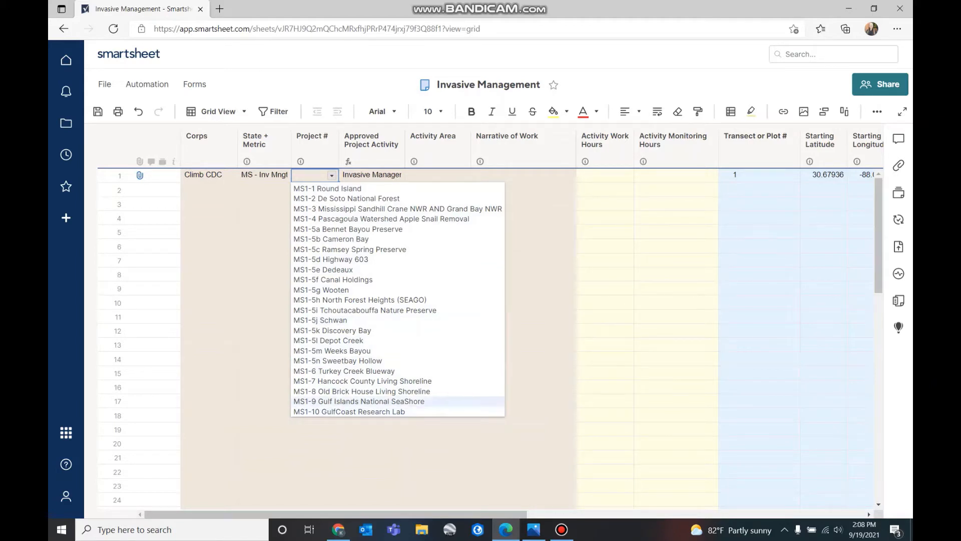
Check the datasheet photo and choose MS1-3 as row 1's Project #
click(533, 529)
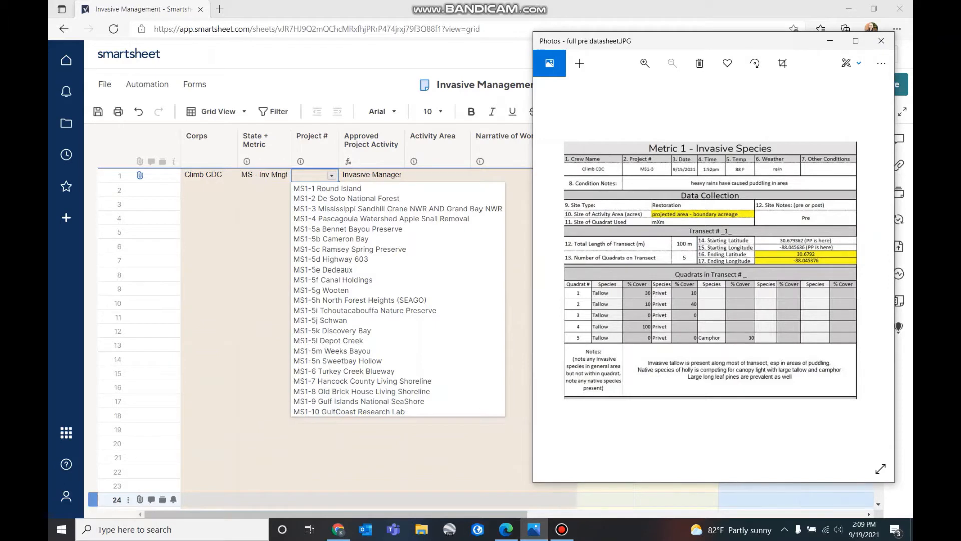
click(381, 209)
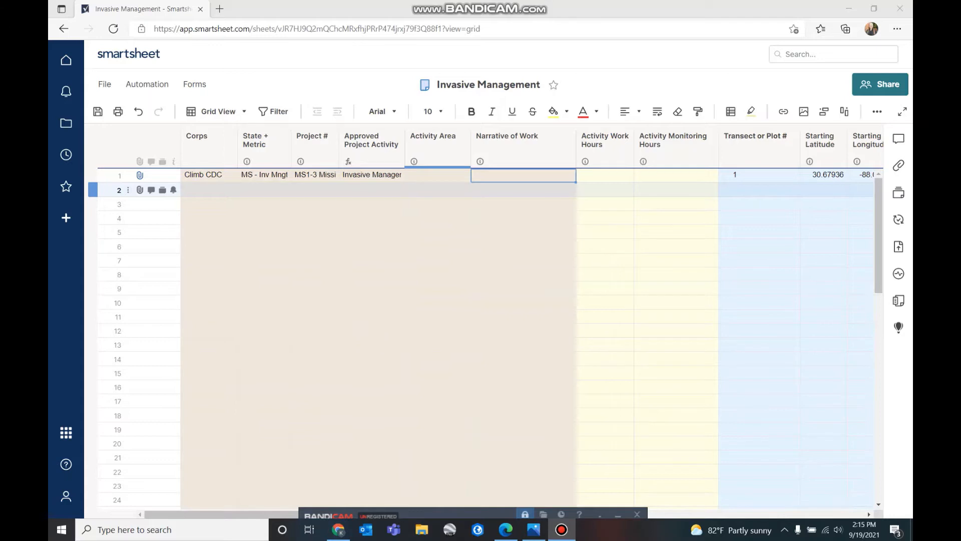
mouse_move(413, 162)
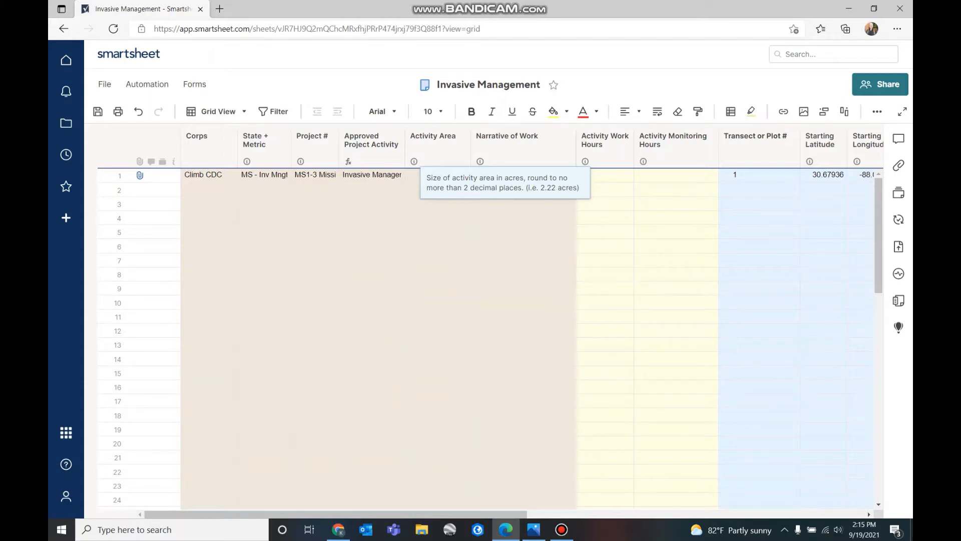
click(478, 176)
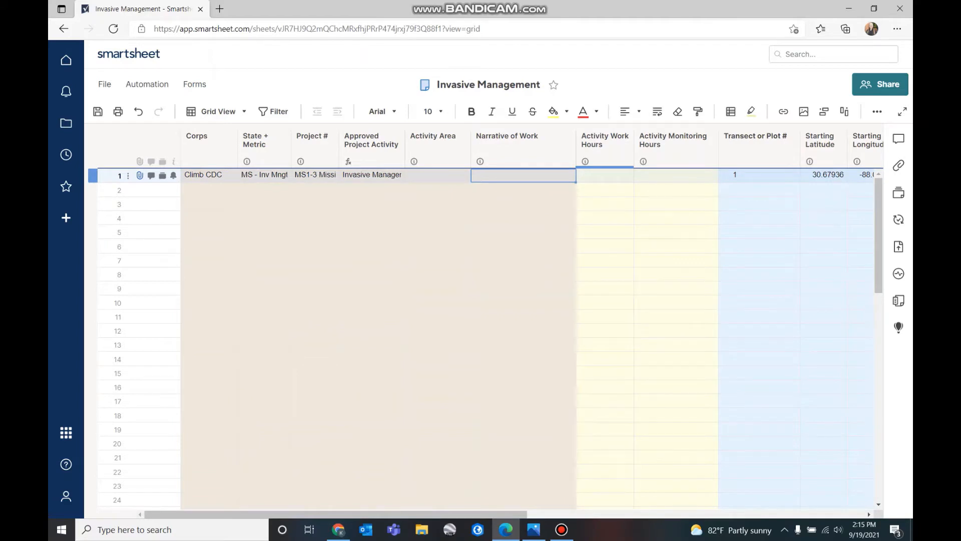
mouse_move(585, 162)
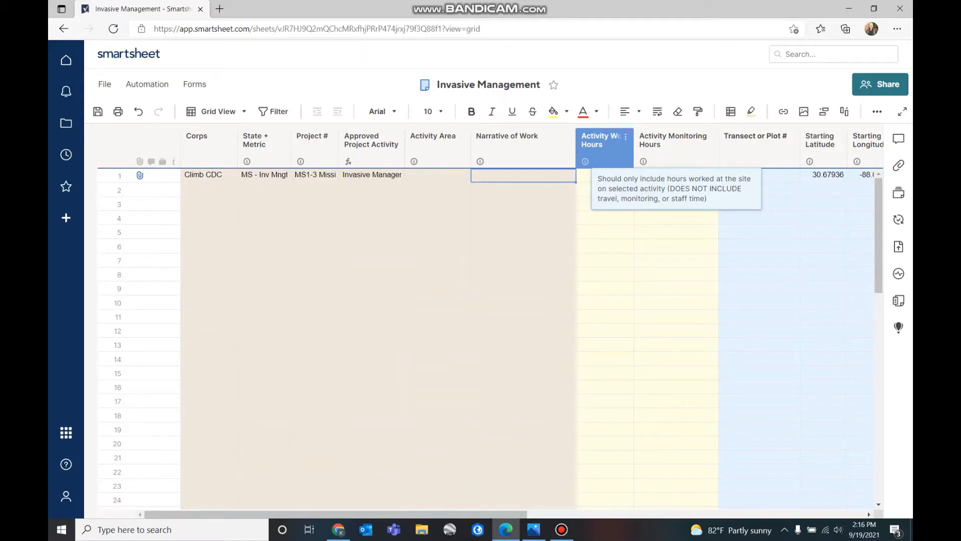
mouse_move(644, 161)
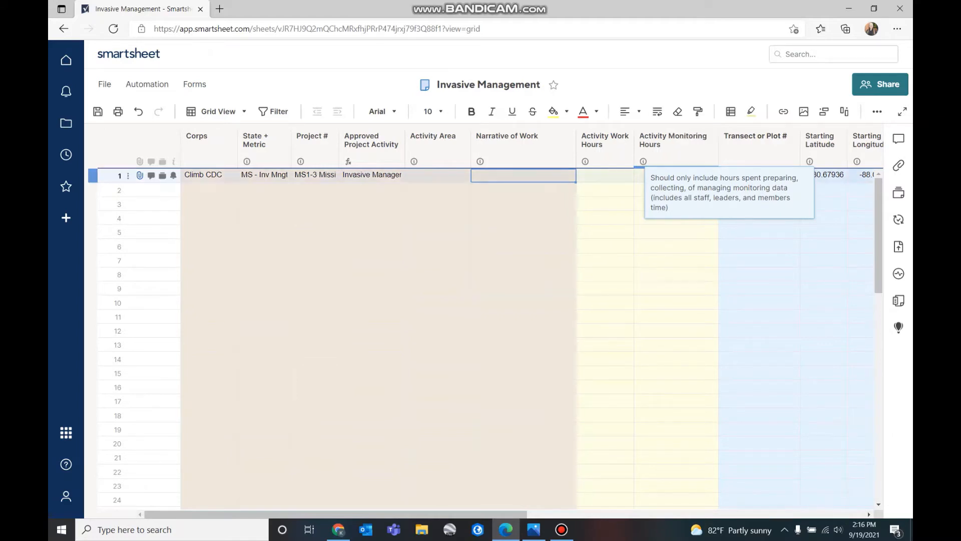
Enter 6 in row 1's Activity Monitoring Hours and leave Activity Work Hours blank
click(676, 174)
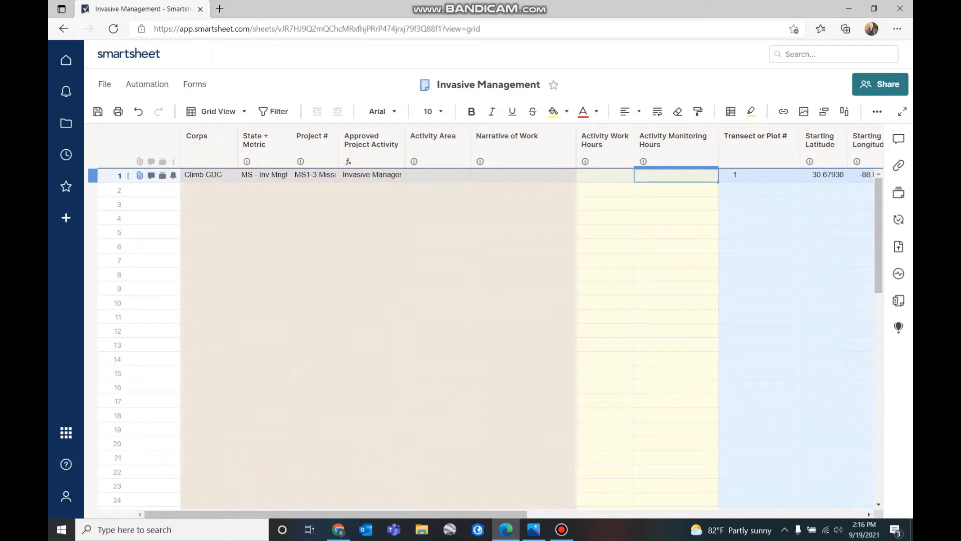
text(6)
key(Return)
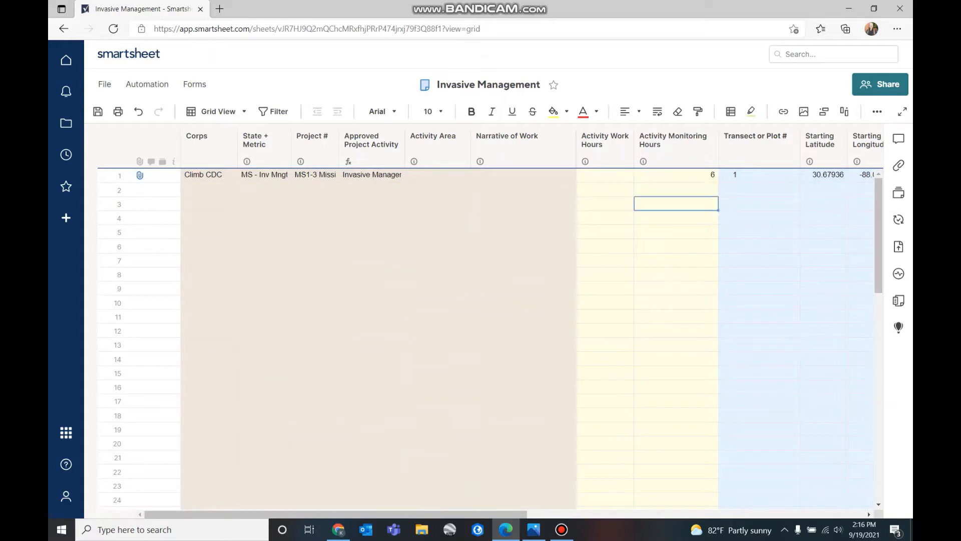
click(675, 175)
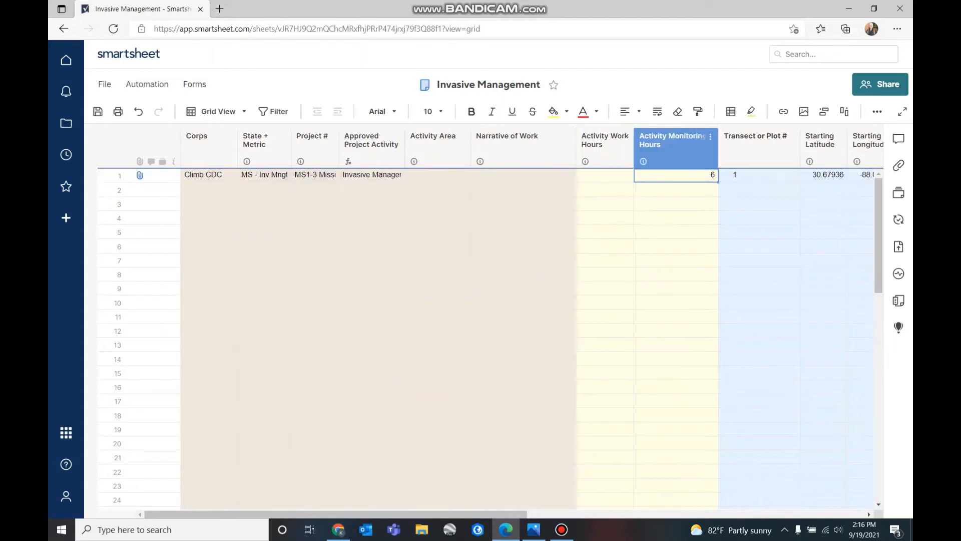
click(605, 175)
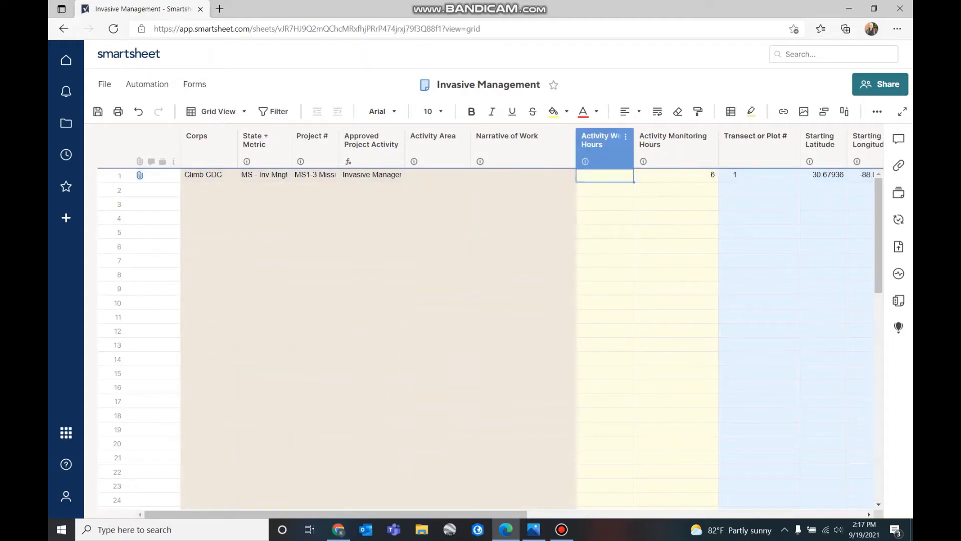
mouse_move(585, 161)
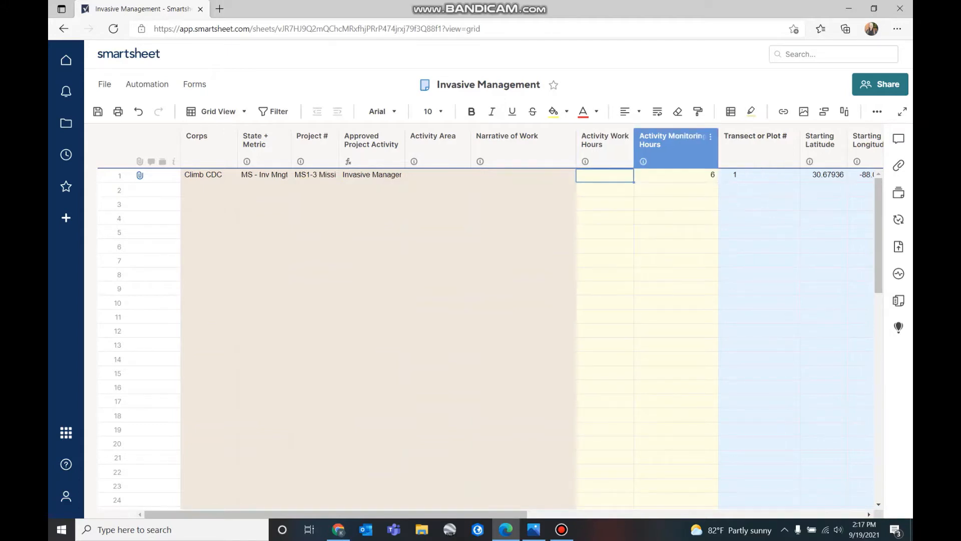
mouse_move(643, 161)
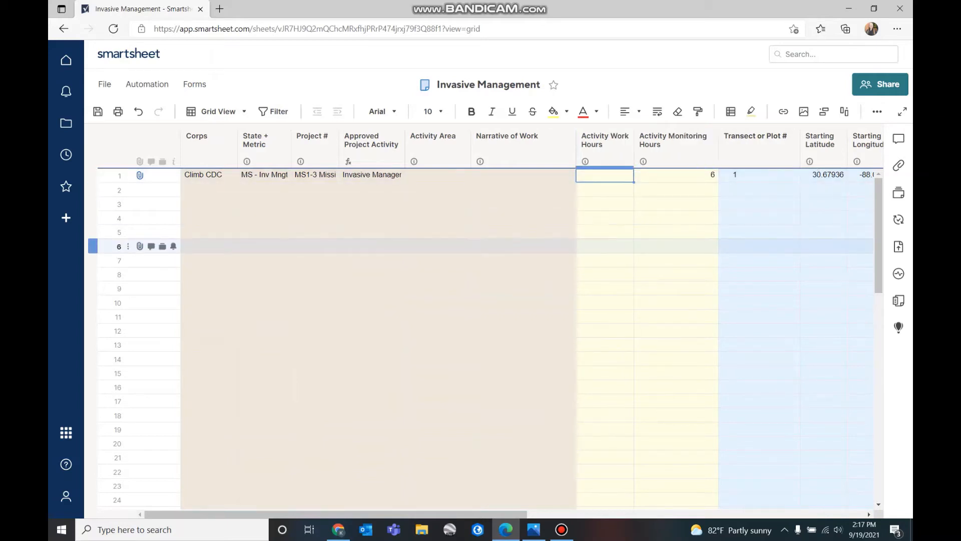
scroll(480, 301, right, 10)
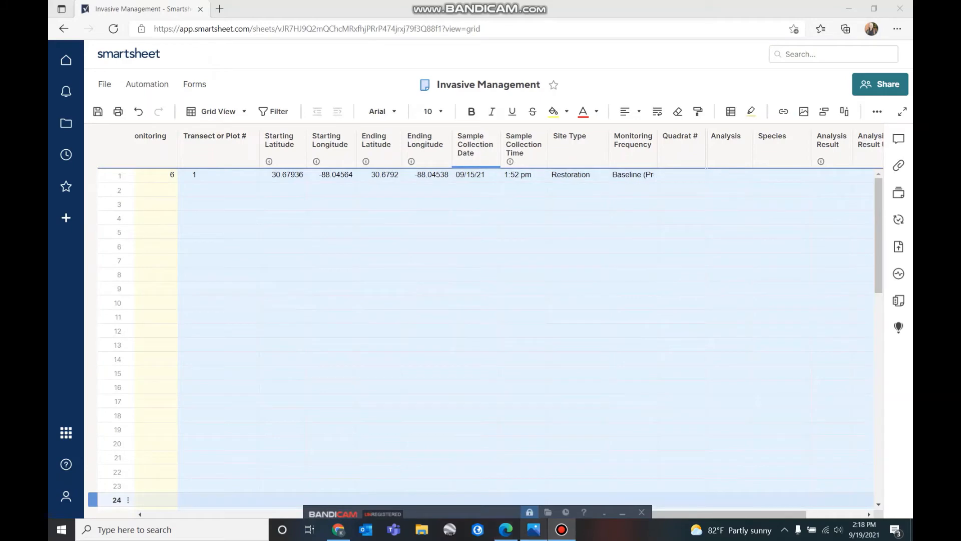
Enter transect number 1 in row 2's Transect or Plot # from the datasheet photo
click(533, 529)
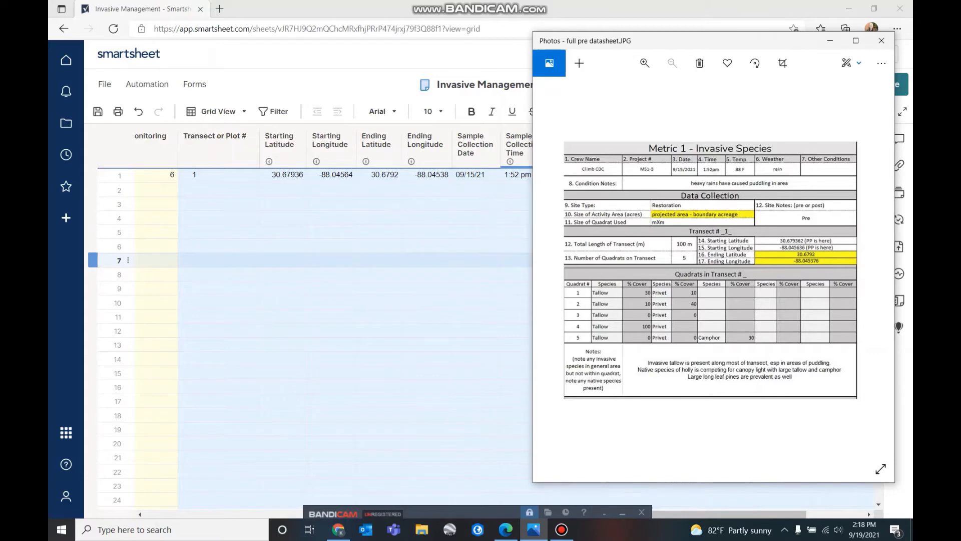
click(223, 190)
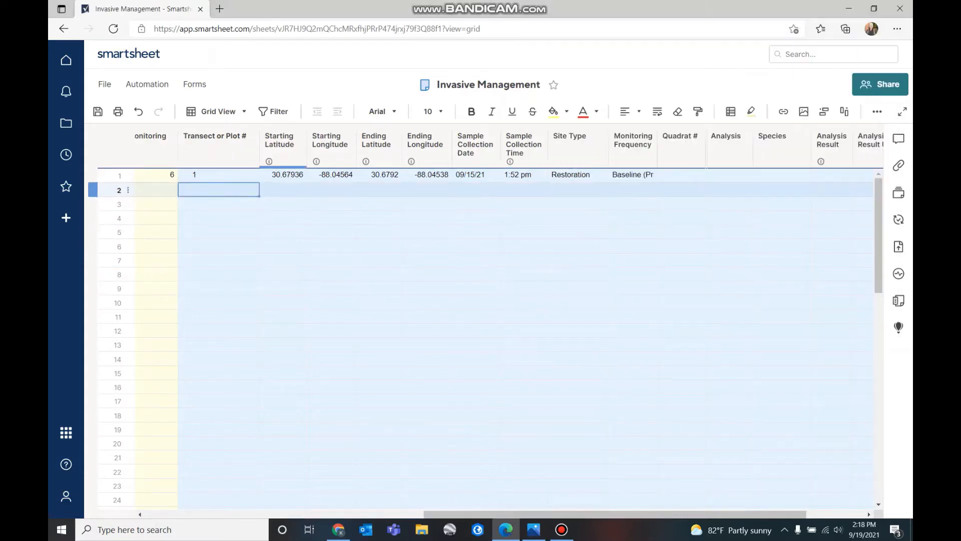
text(1)
click(283, 232)
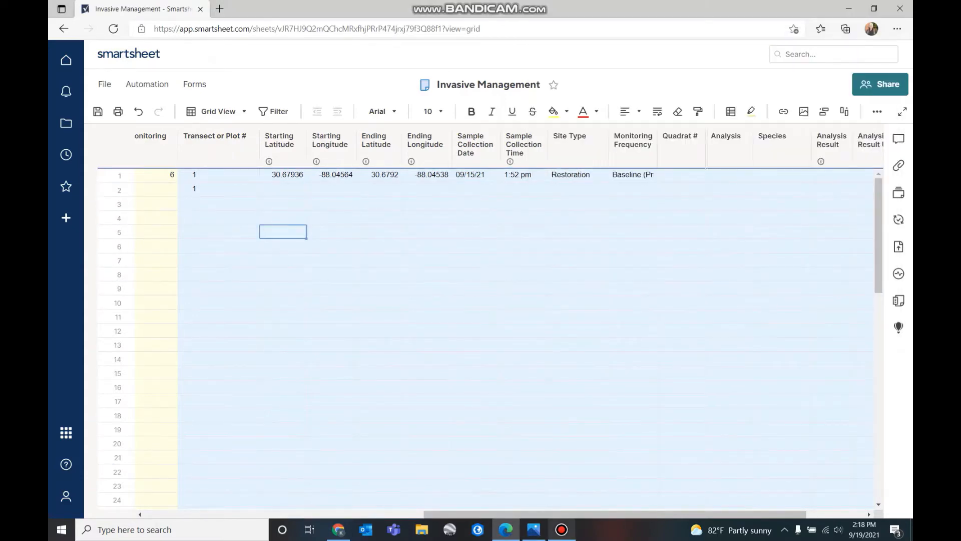
Verify row 1's Ending Latitude against the datasheet photo
click(533, 529)
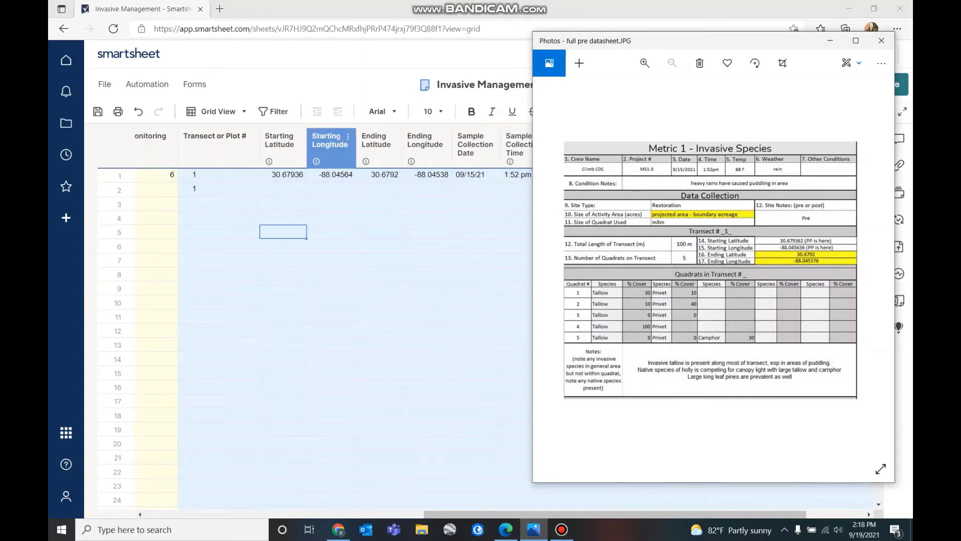
click(316, 161)
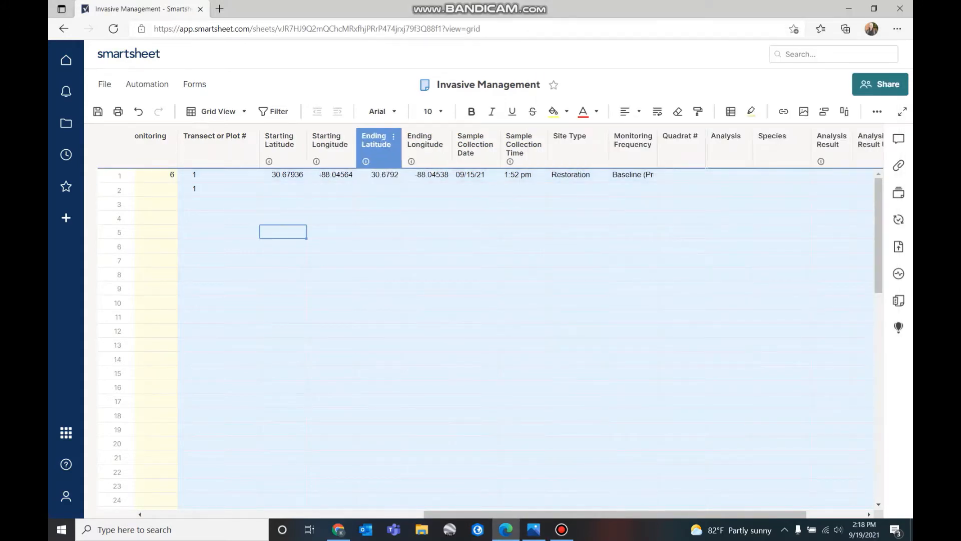
double_click(379, 175)
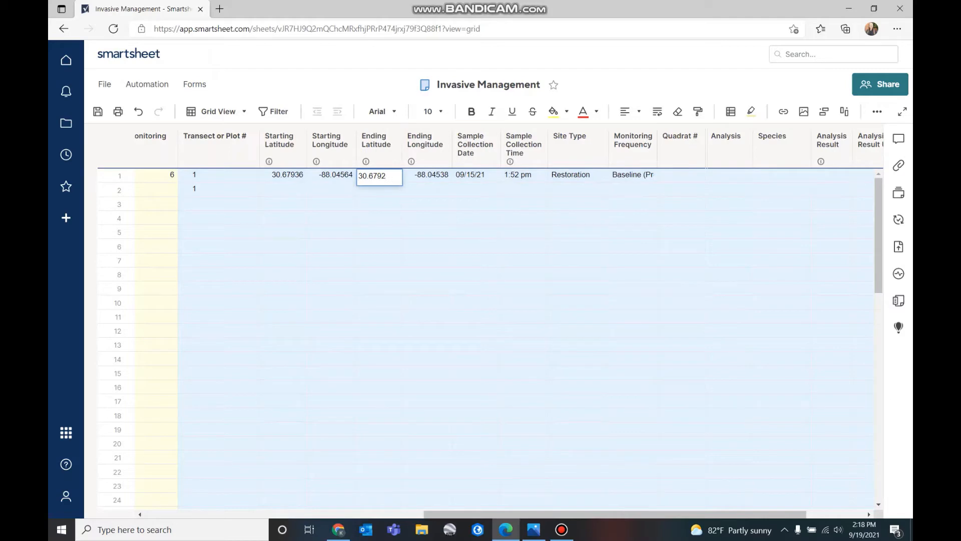
text(00)
click(427, 246)
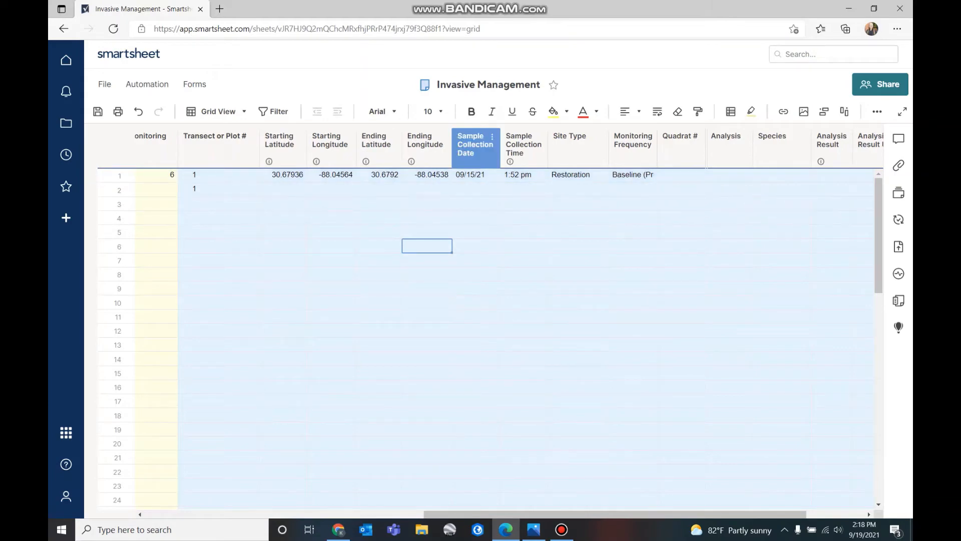
Confirm row 1's Sample Collection Date stays 09/15/21, then bring up the datasheet photo
click(119, 175)
click(476, 174)
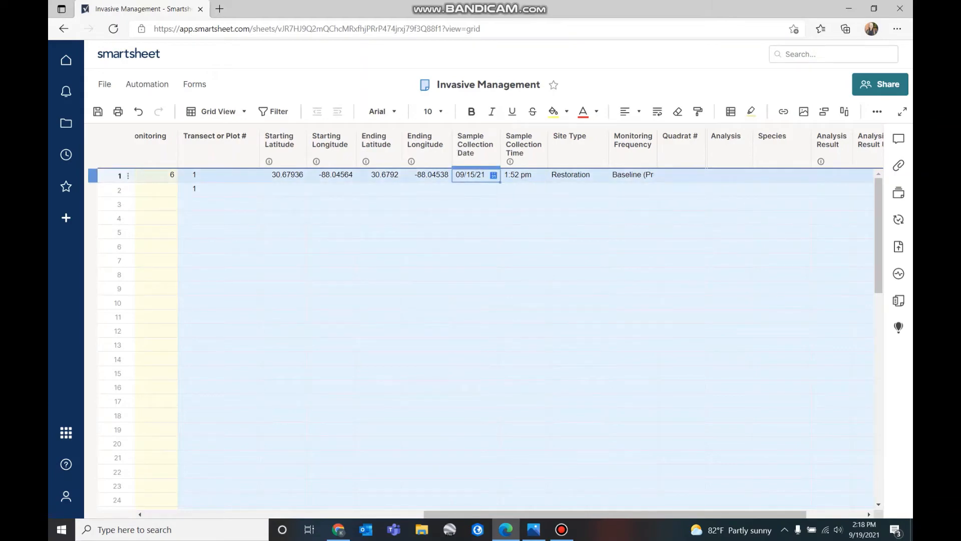
click(493, 175)
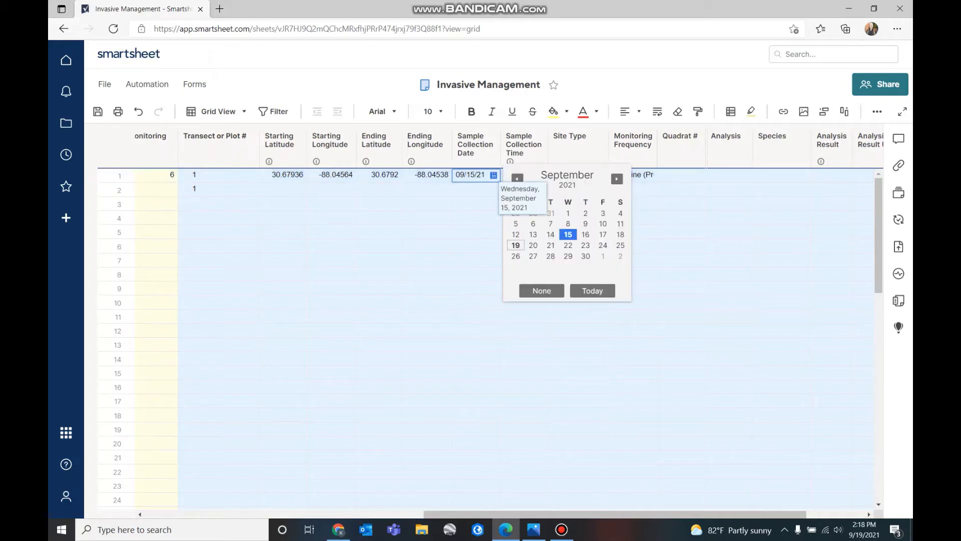
click(476, 232)
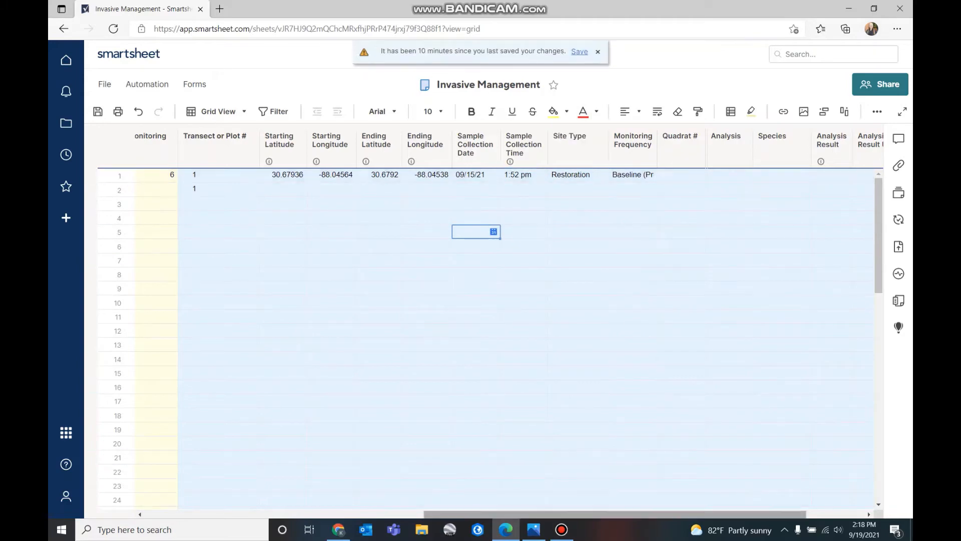
scroll(488, 301, right, 3)
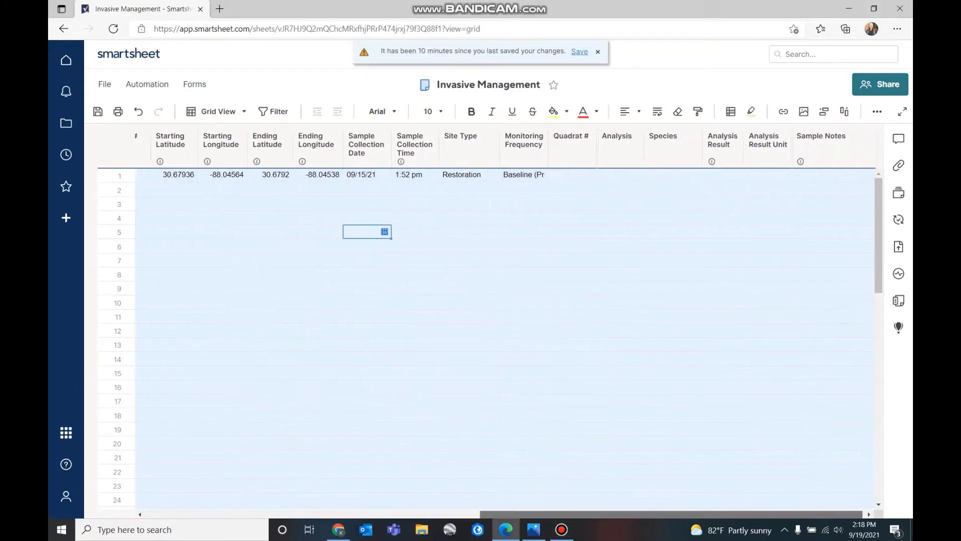
click(533, 529)
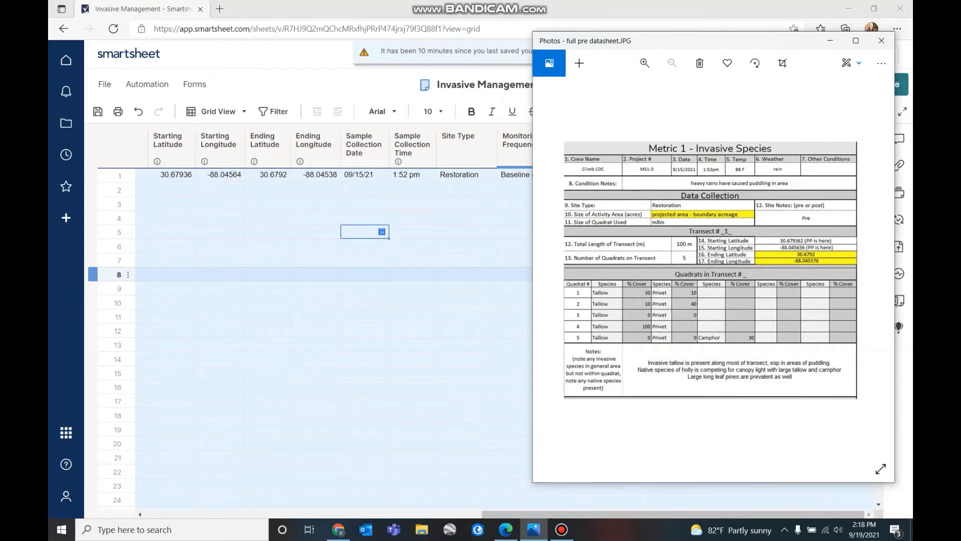
Keep row 1's Site Type as Restoration and Monitoring Frequency as Baseline (Pre)
click(516, 204)
click(459, 174)
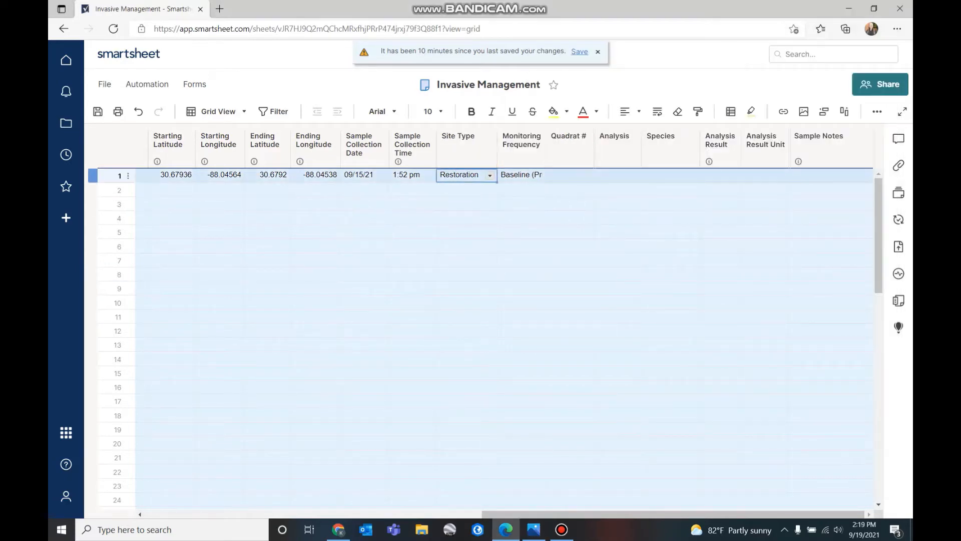
click(490, 175)
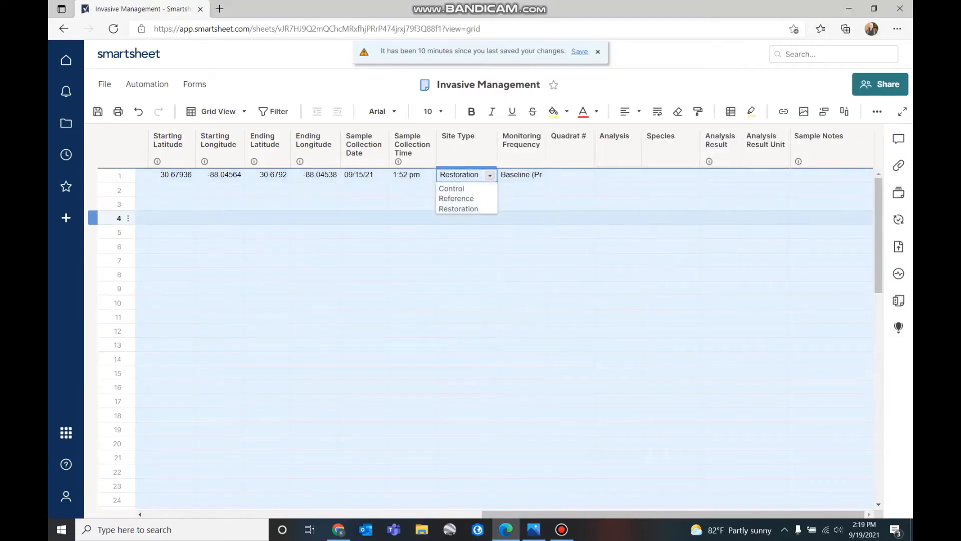
click(467, 209)
click(518, 175)
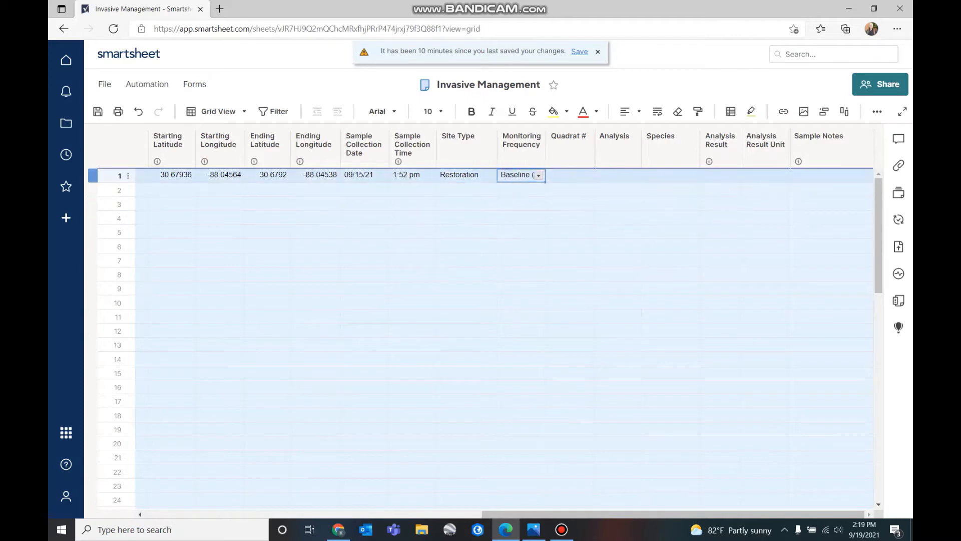
click(539, 175)
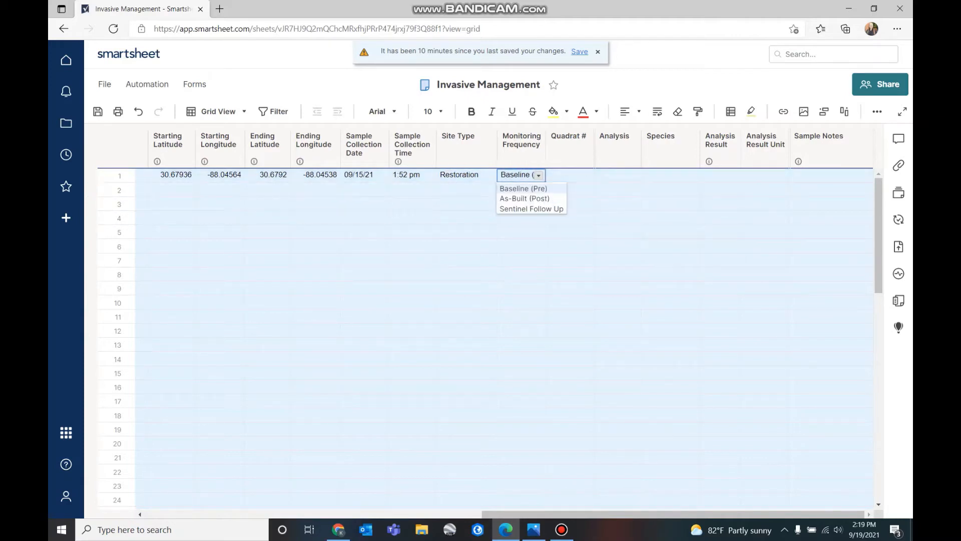
click(523, 188)
Move the datasheet photo to the left side beside the sheet's Quadrat # column
click(569, 218)
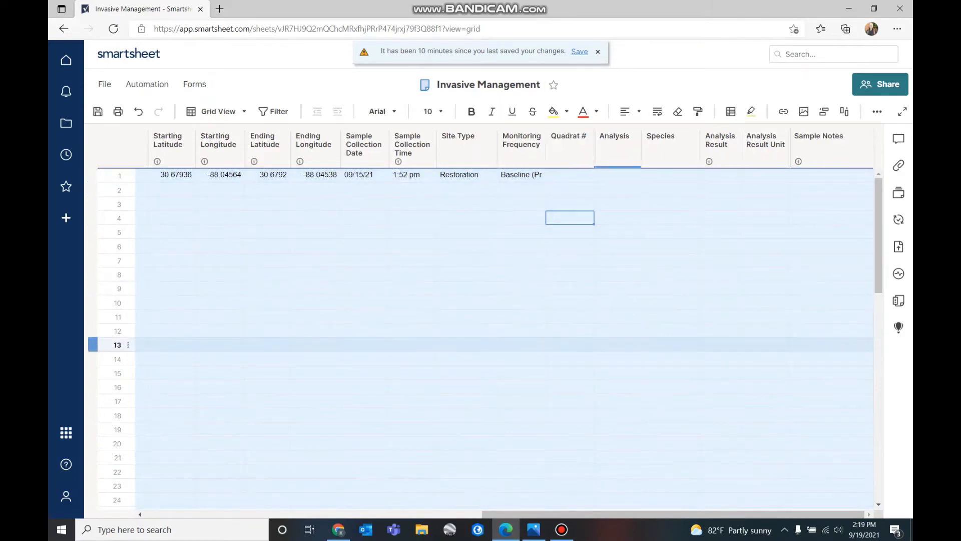
click(533, 529)
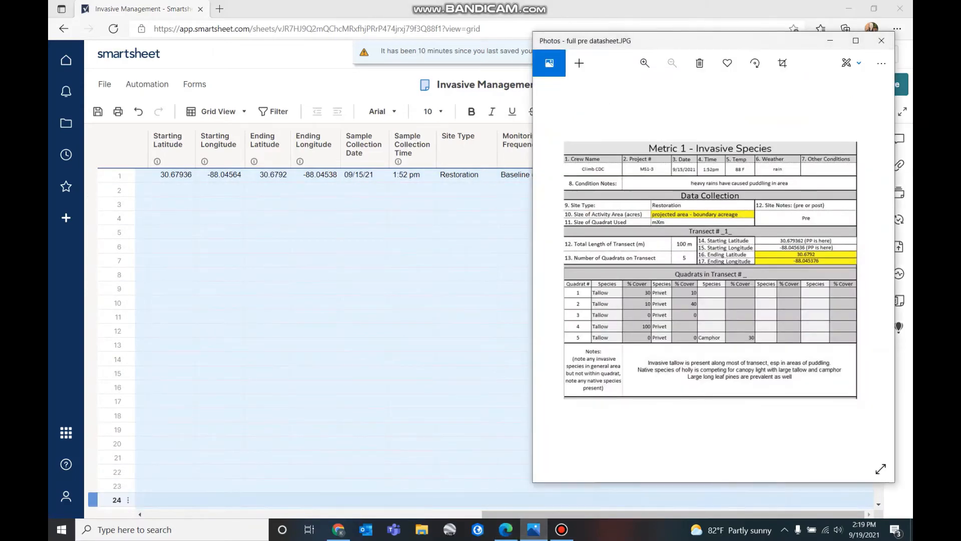
drag(700, 42, 294, 33)
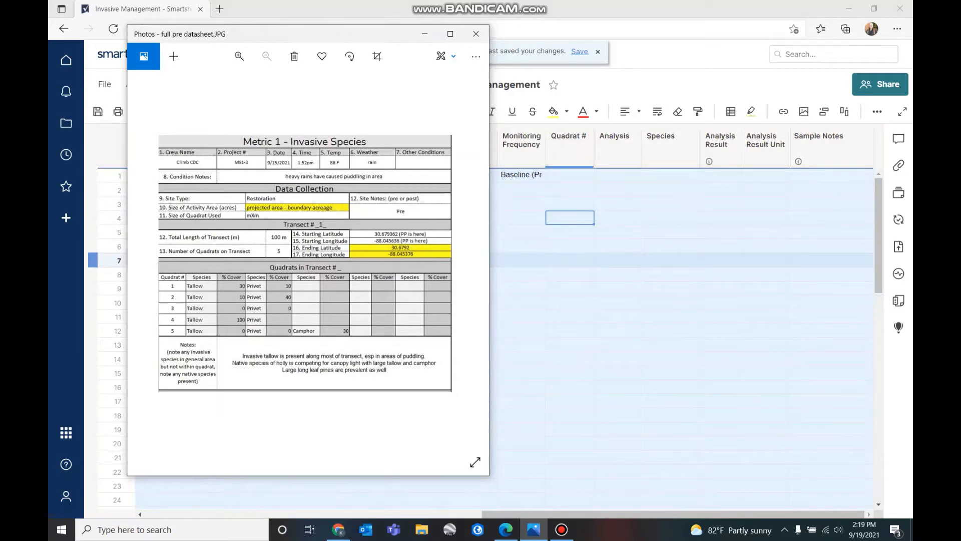
click(570, 176)
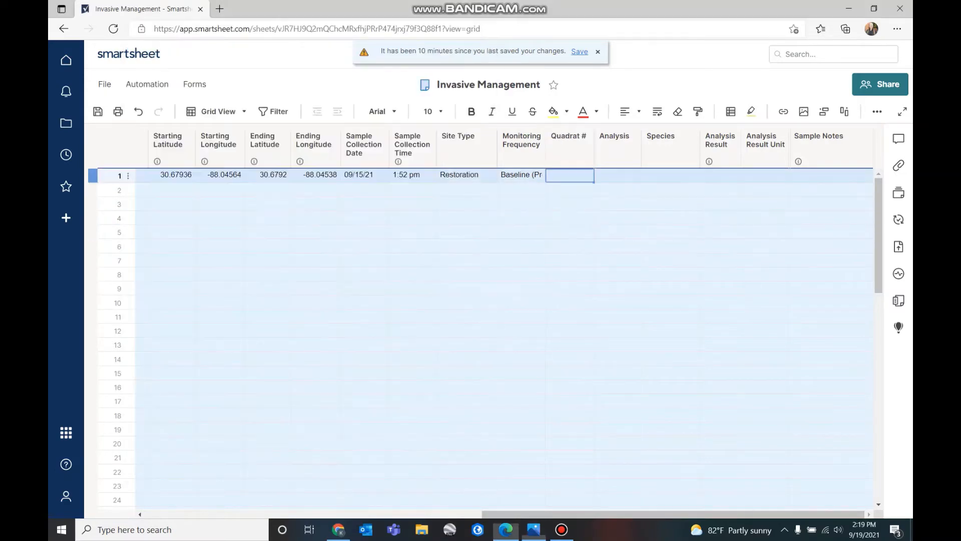
Number the quadrats 1 through 5 in rows 1–5 of the Quadrat # column
text(1)
key(Return)
text(2)
key(Return)
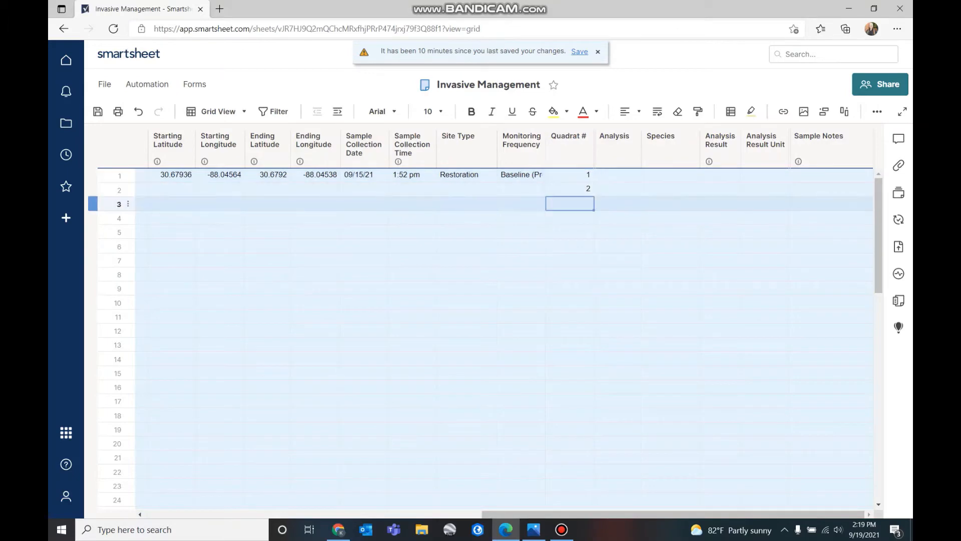
text(3)
key(Return)
text(4)
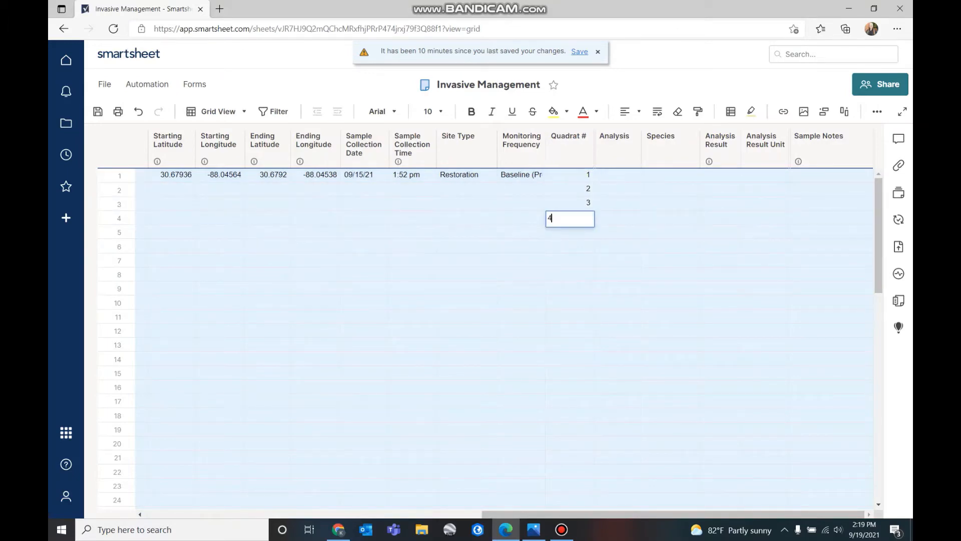
key(Return)
text(5)
Set Analysis to Percent Cover for quadrat rows 1–5
click(616, 175)
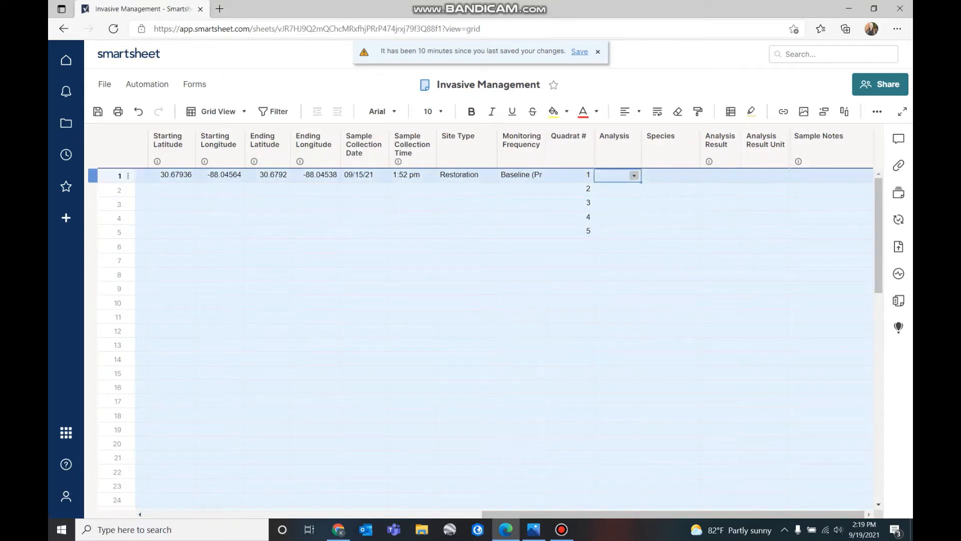
key(Return)
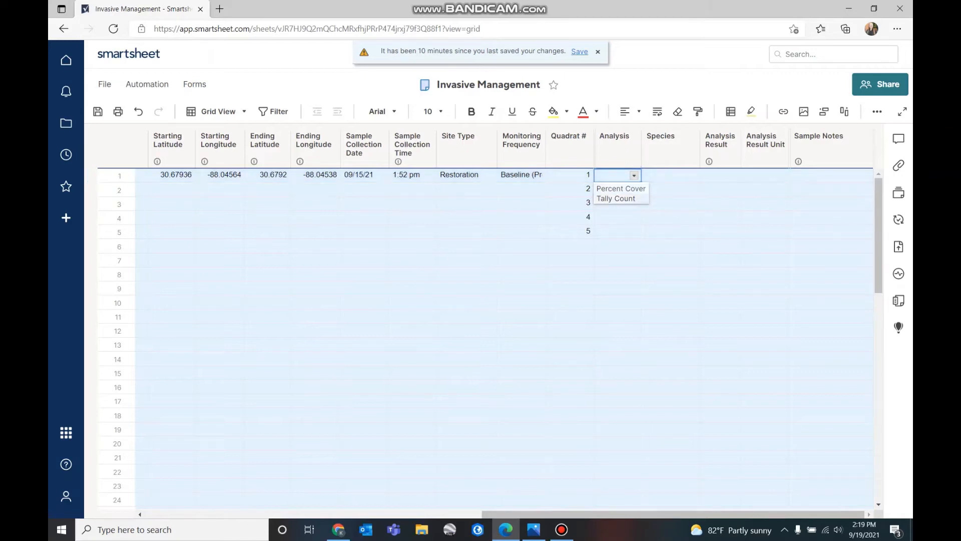
key(Down)
key(Return)
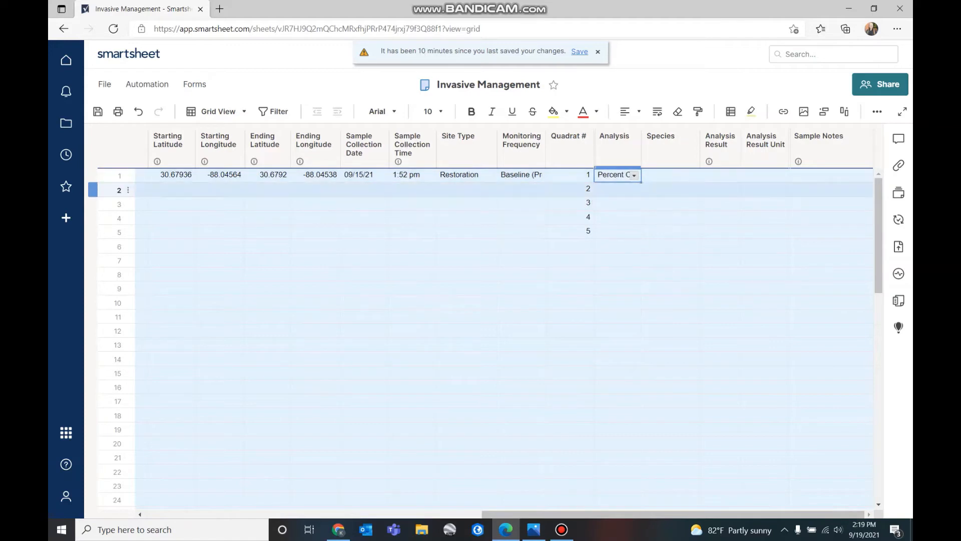
key(Down)
key(Return)
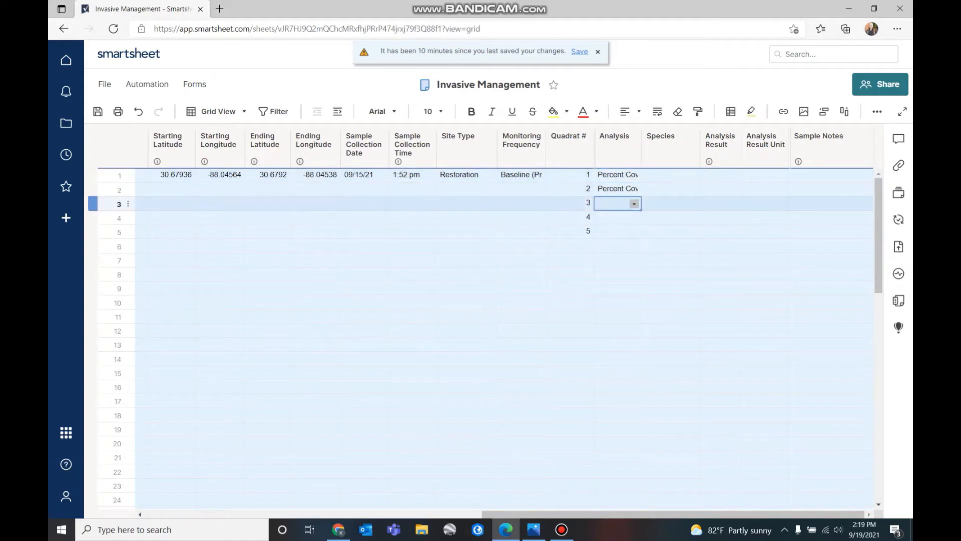
key(Down)
key(Return)
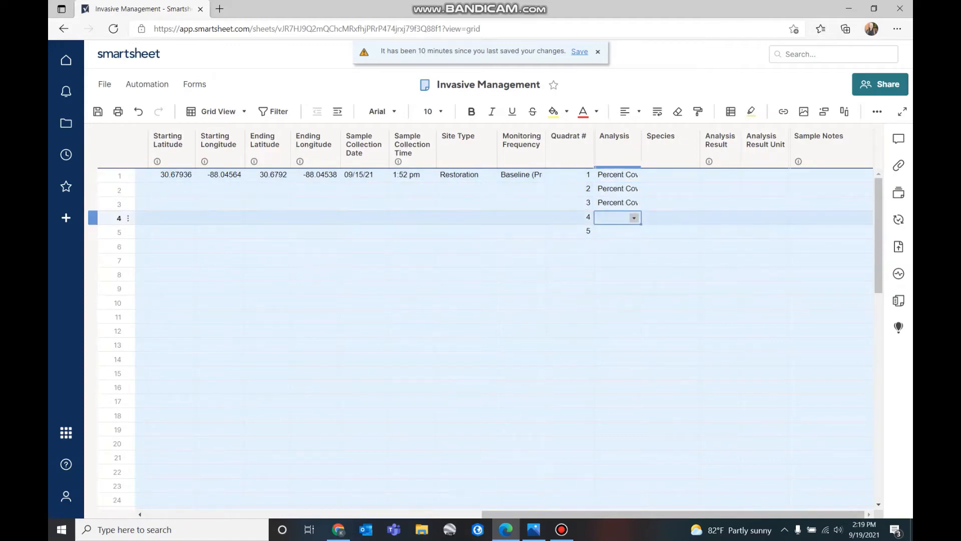
key(Down)
key(Return)
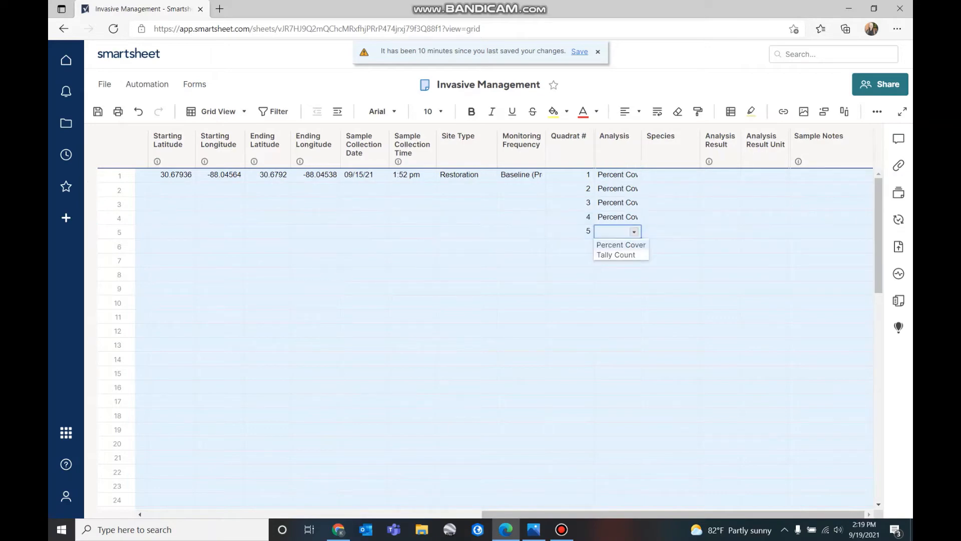
key(Down)
key(Return)
key(Down)
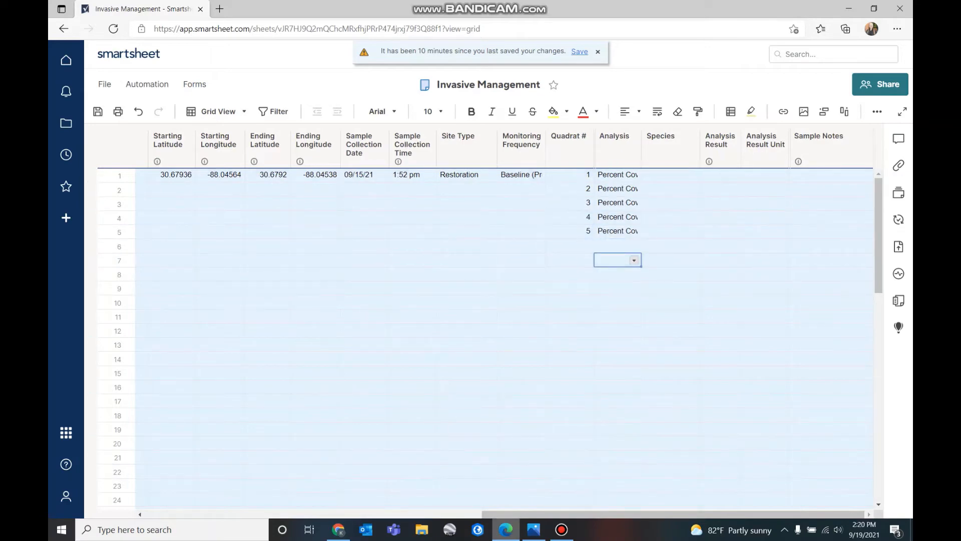
Compare with the datasheet photo and browse quadrat 1's invasive species list
click(533, 529)
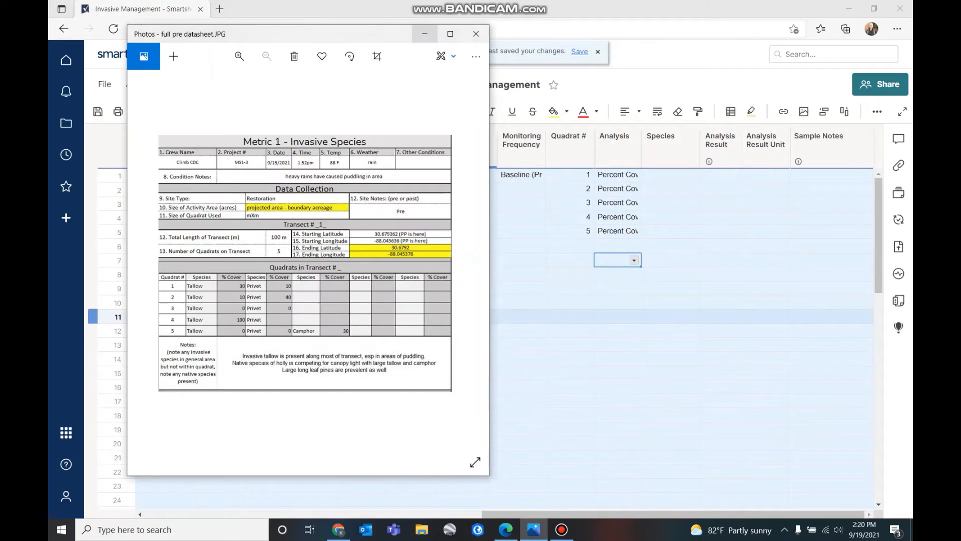
click(617, 373)
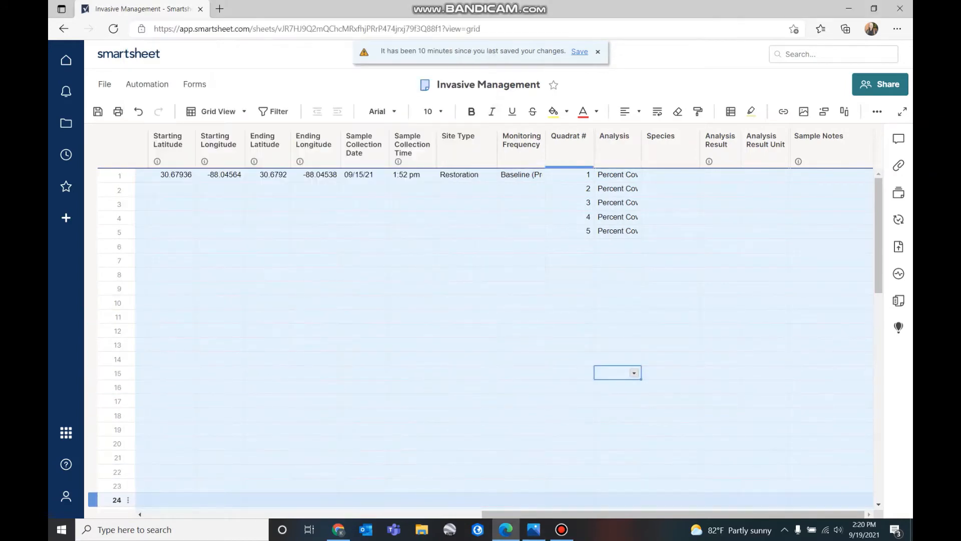
click(534, 529)
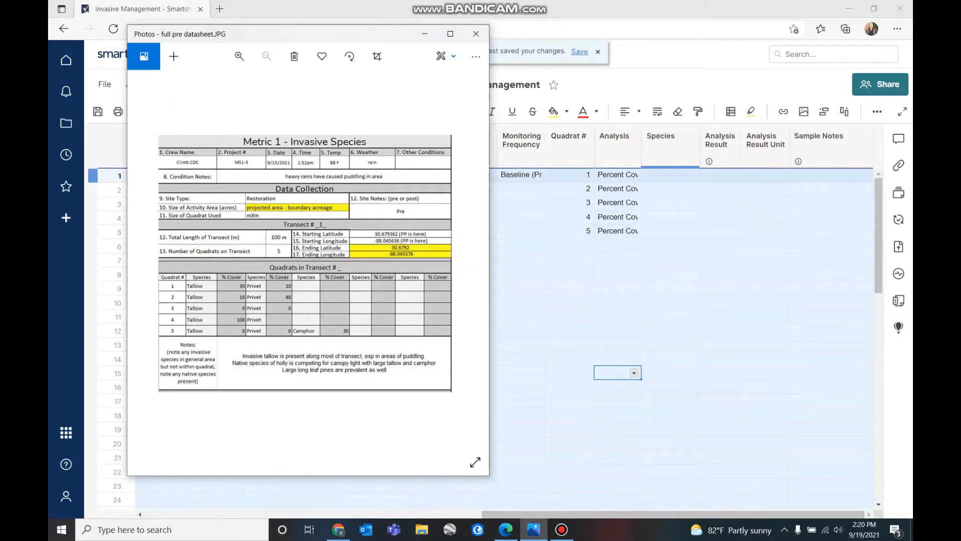
click(671, 175)
click(692, 175)
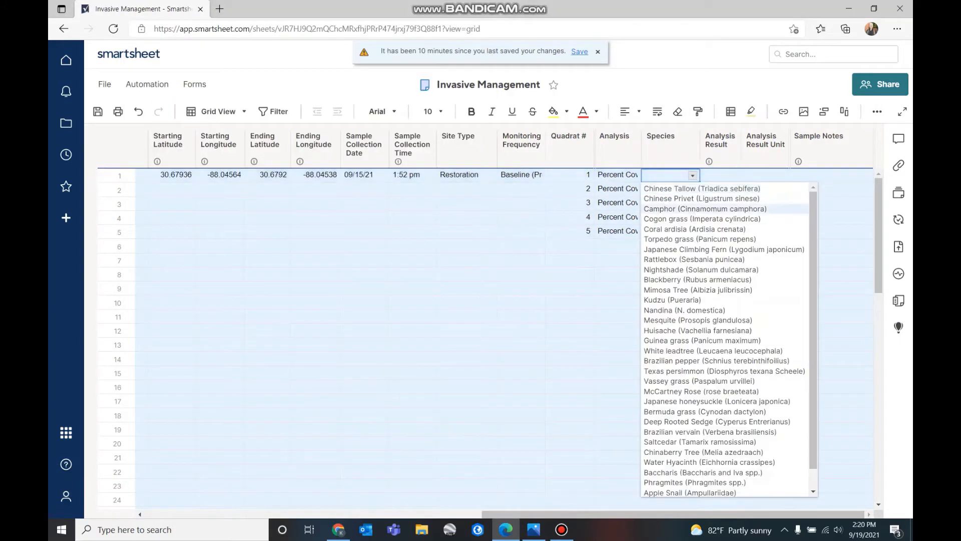
scroll(700, 259, down, 1)
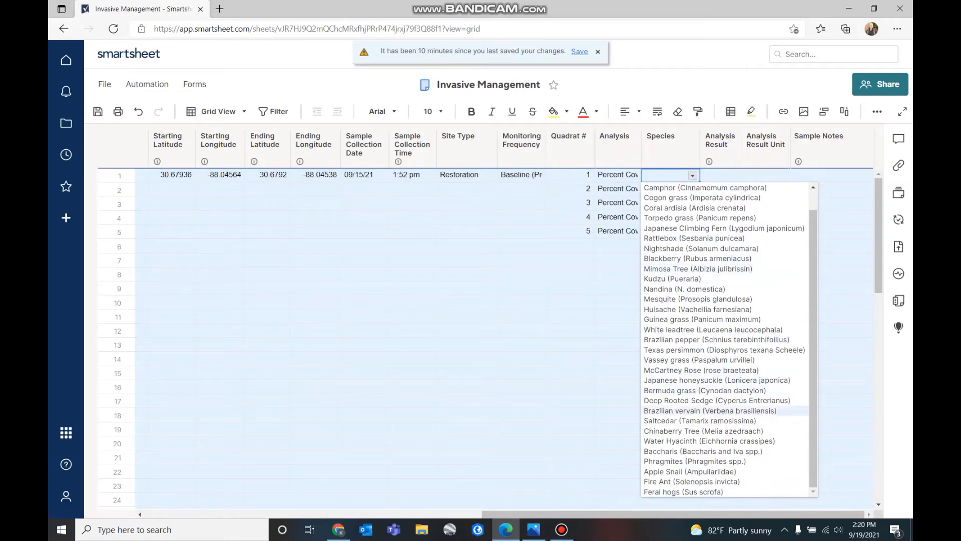
scroll(701, 410, up, 1)
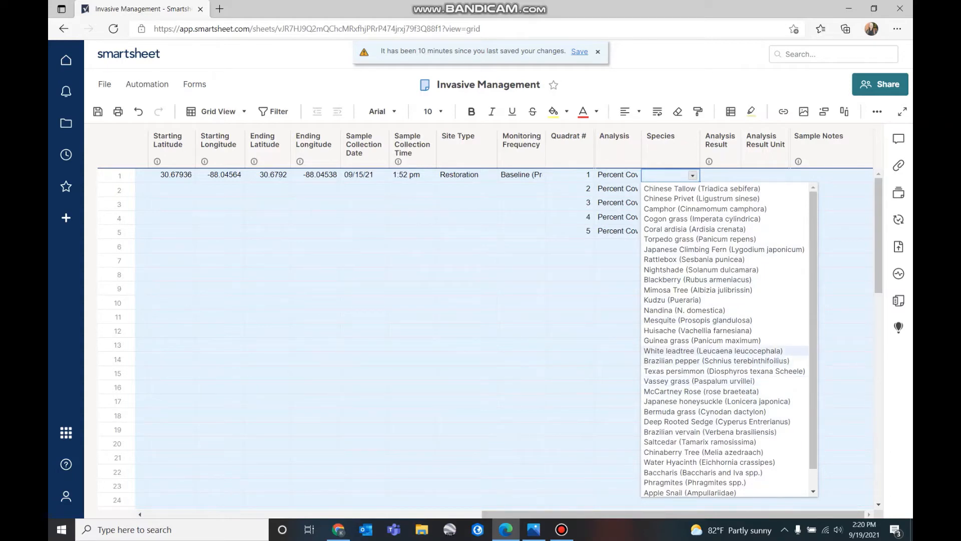
Try 'testing' as a free-text species and cancel the rejected entry
click(520, 316)
click(669, 176)
text(testing)
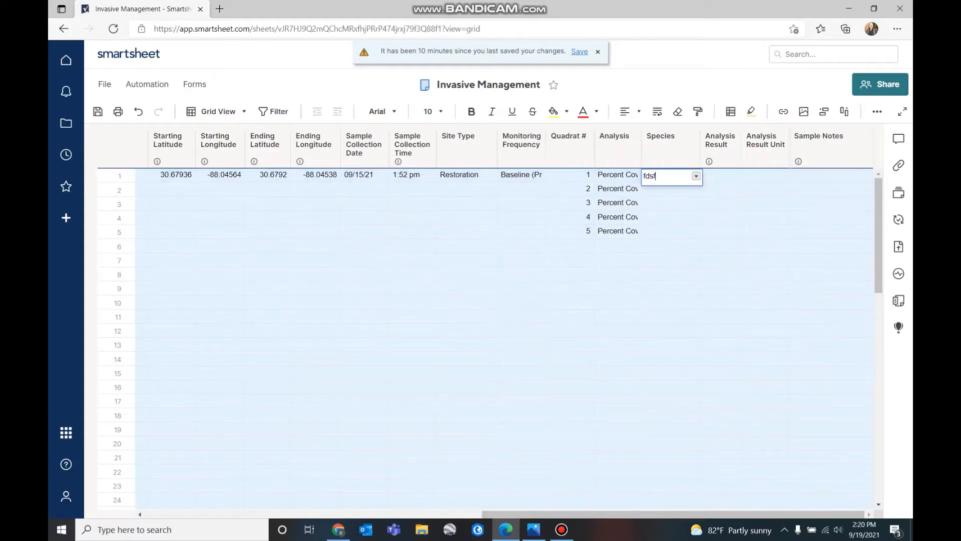
key(Return)
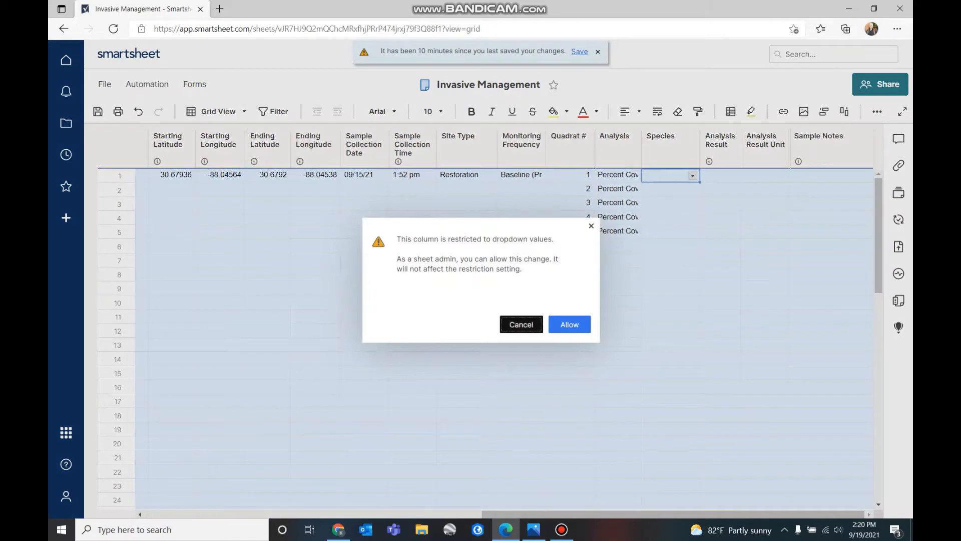
key(Escape)
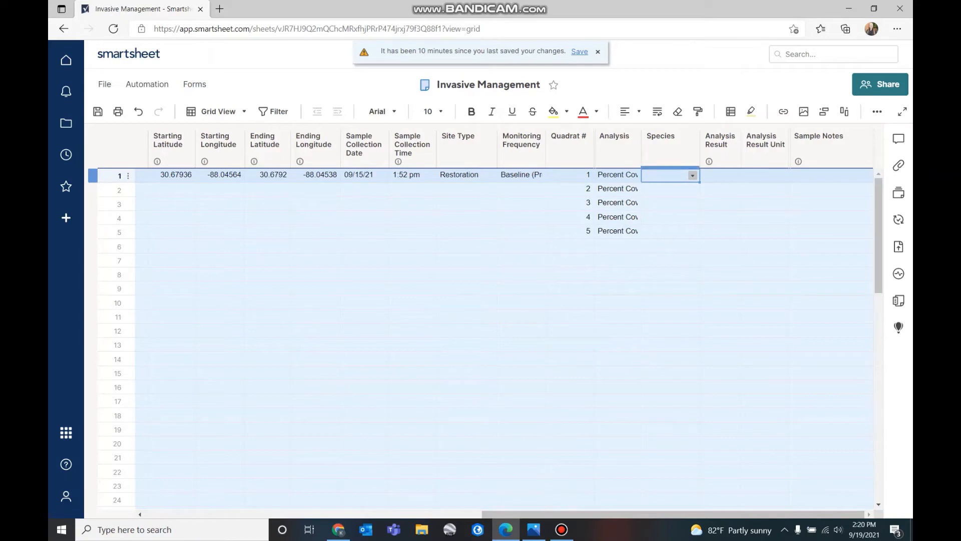
Choose Chinese Tallow as quadrat 1's species
click(692, 175)
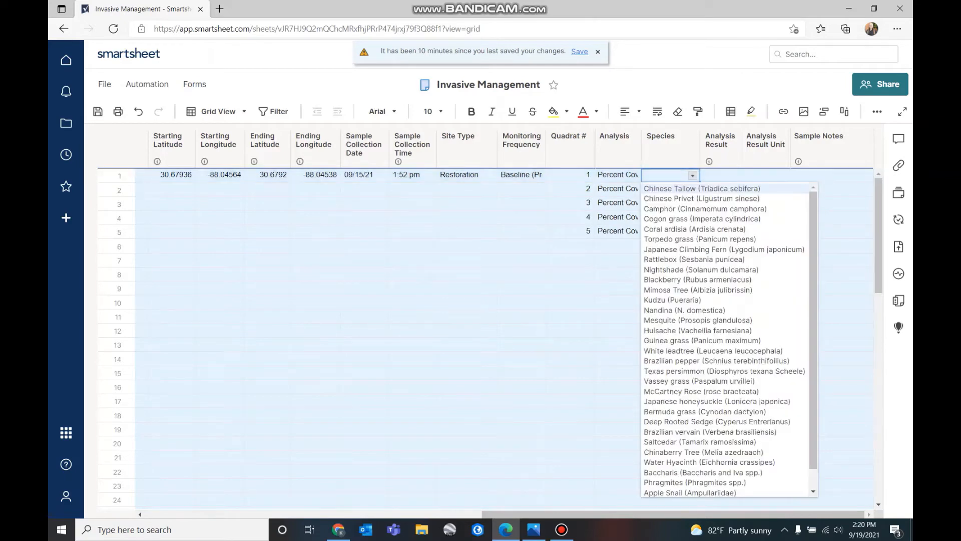
click(701, 188)
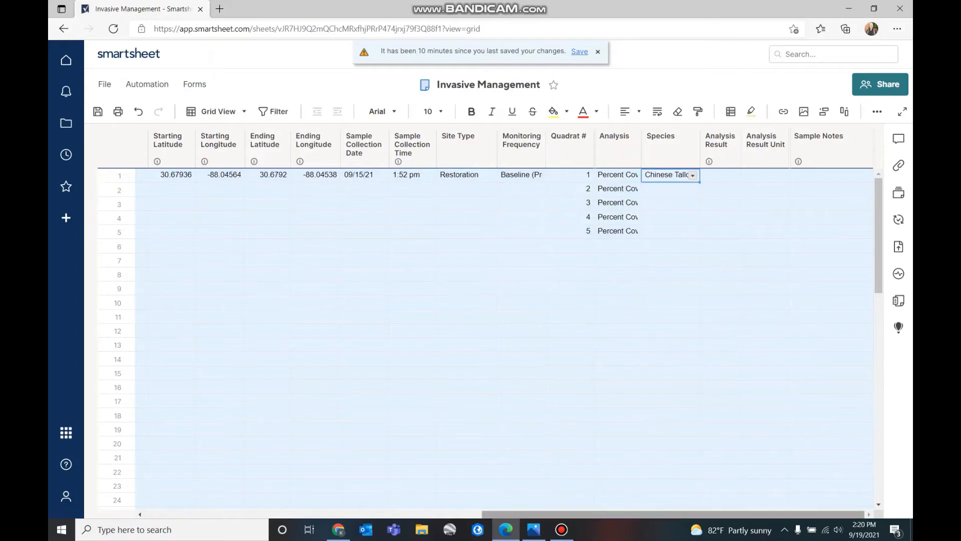
click(534, 529)
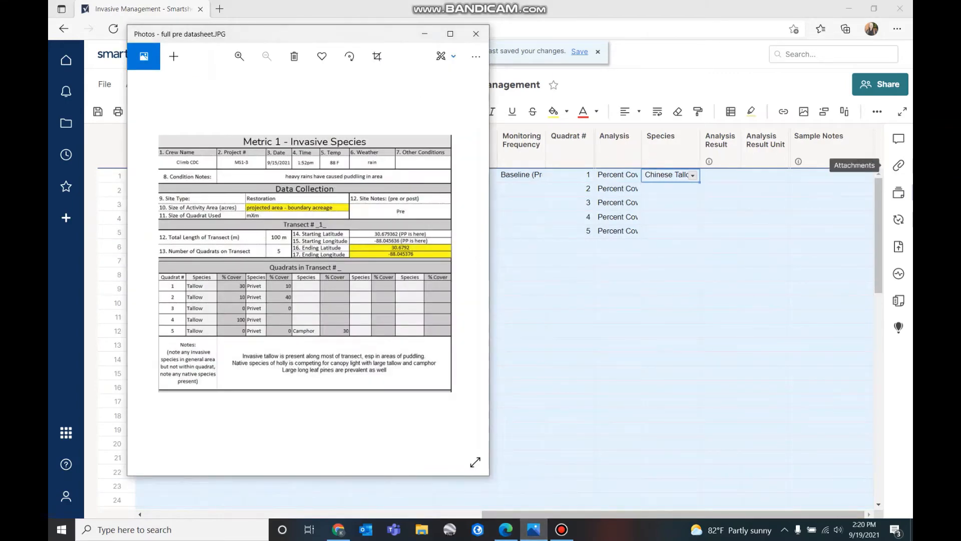
click(716, 142)
mouse_move(709, 161)
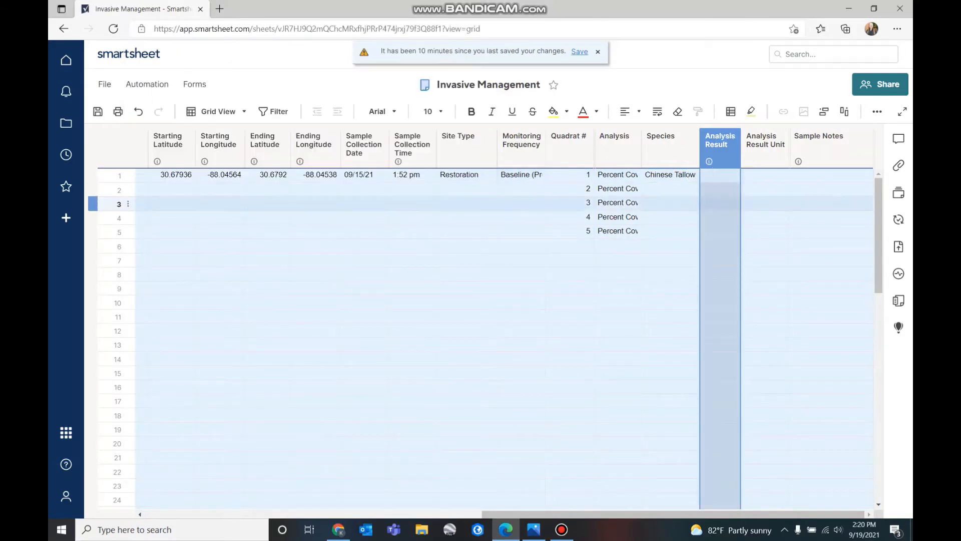
Enter 30 as quadrat 1's Analysis Result with % as its unit
click(720, 204)
click(720, 175)
text(30)
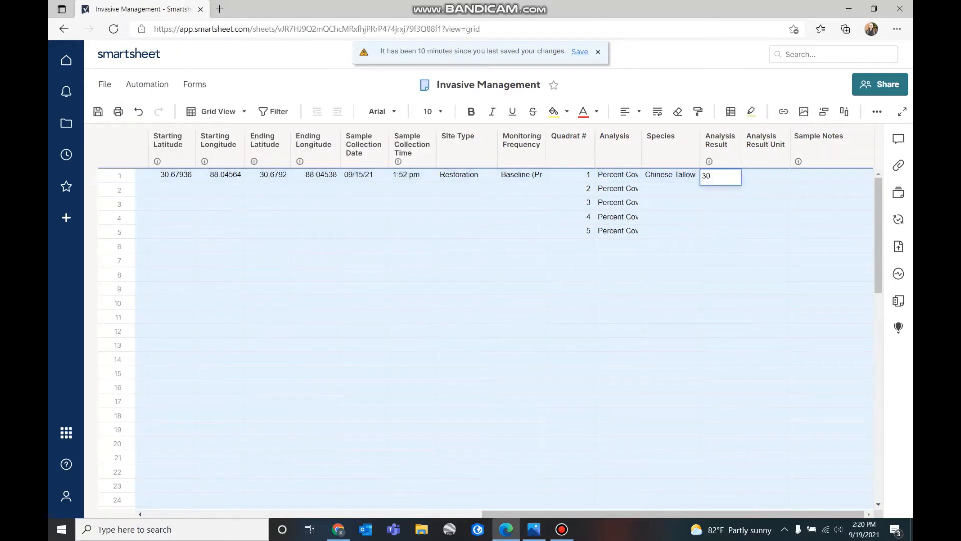
click(764, 216)
click(765, 175)
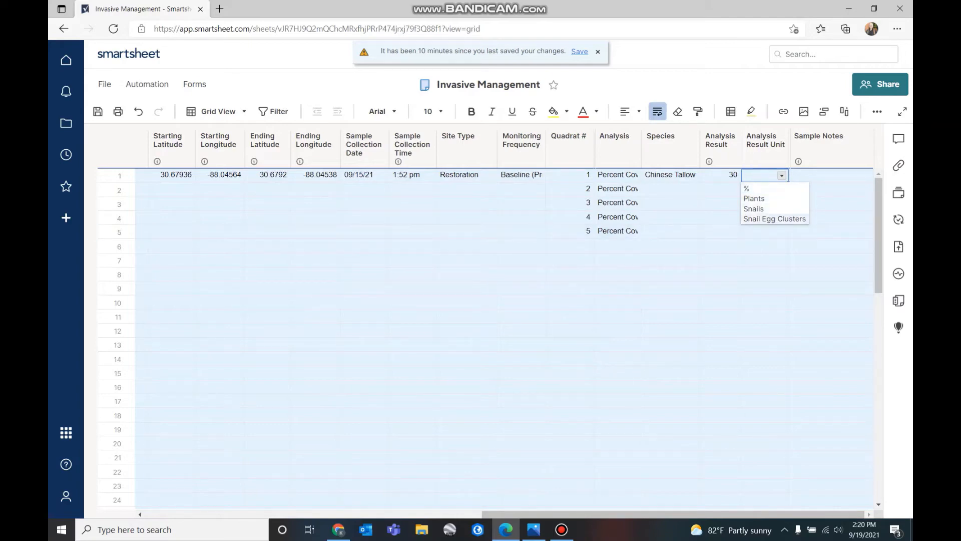
click(746, 188)
click(831, 232)
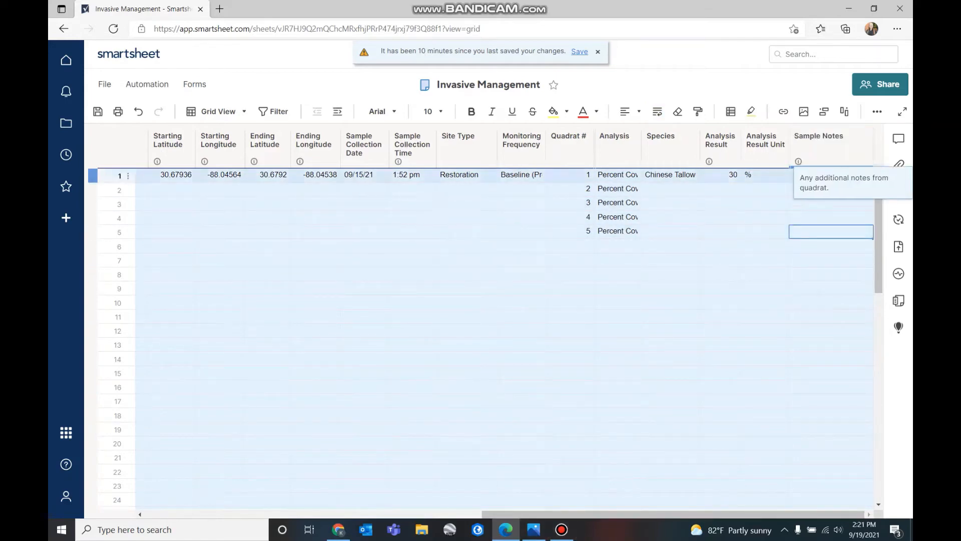
click(764, 189)
click(828, 175)
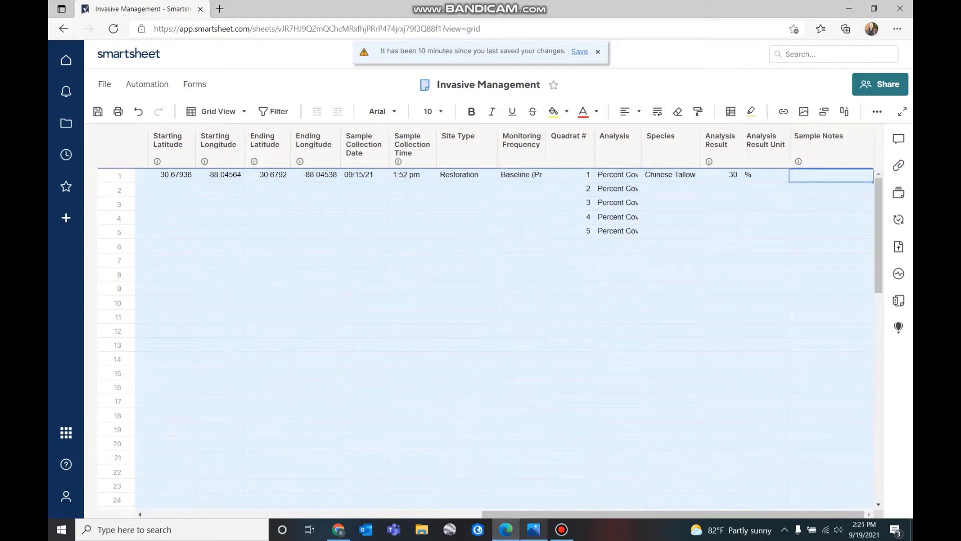
click(533, 529)
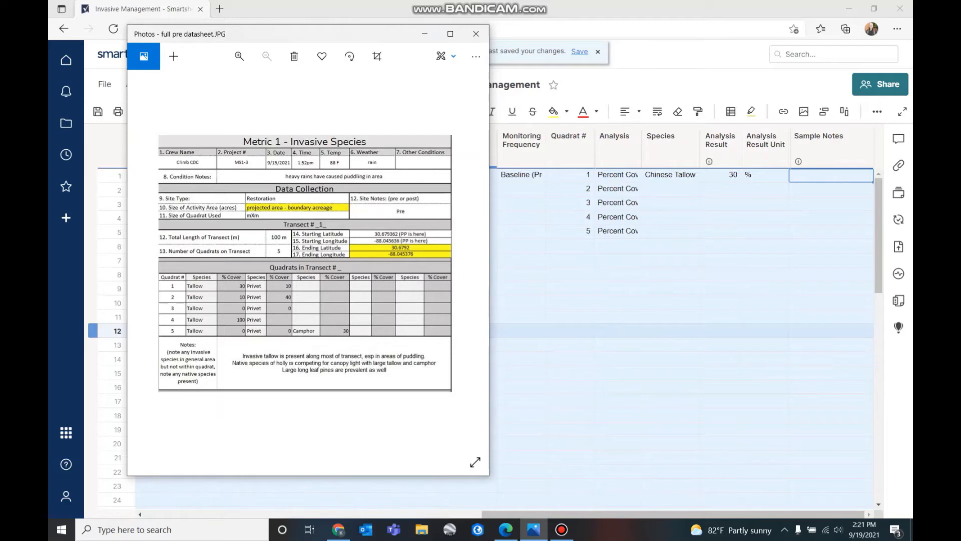
Type the note 'Invasive...' into quadrat 1's Sample Notes, checking the datasheet photo
right_click(826, 177)
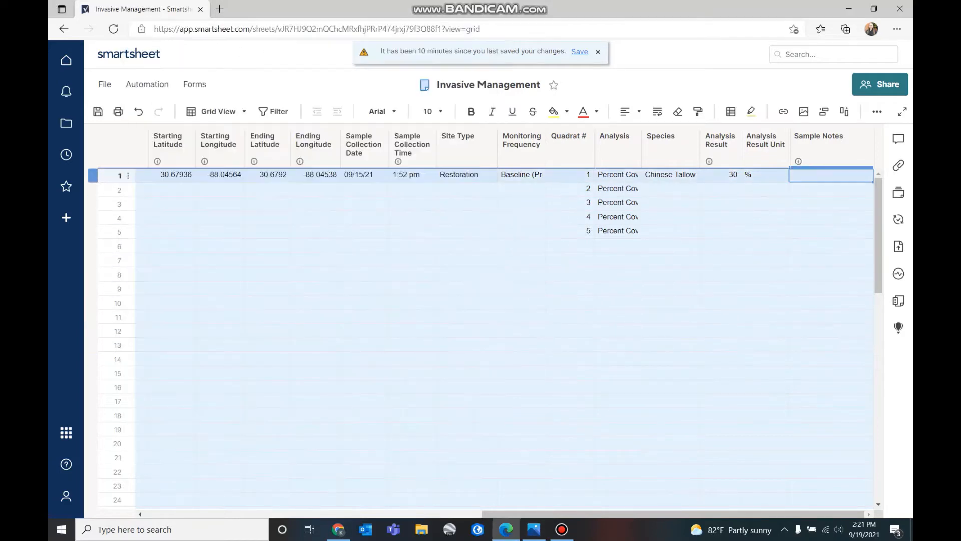
key(Escape)
text(I vasiv)
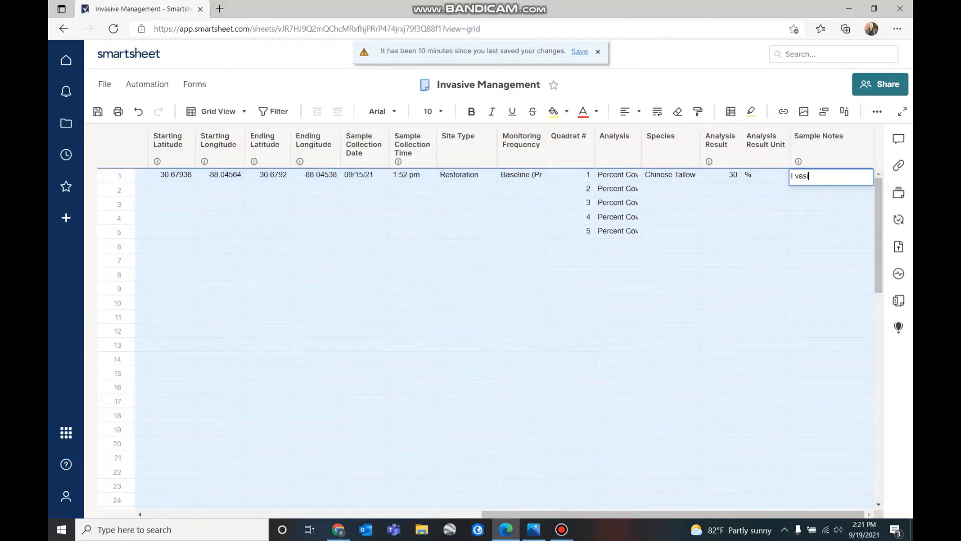
key(BackSpace)
key(BackSpace)
key(BackSpace)
key(BackSpace)
key(BackSpace)
key(BackSpace)
text(nvasive...)
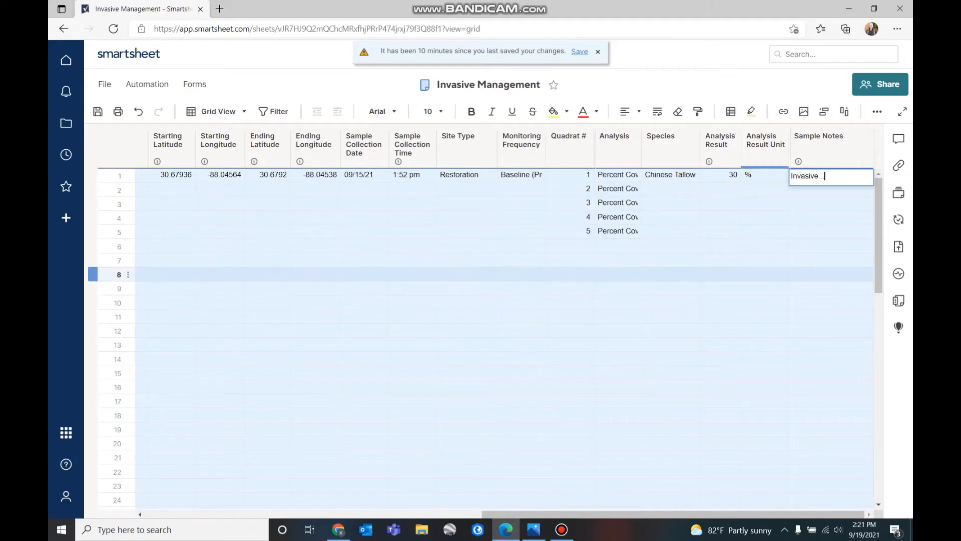
click(764, 288)
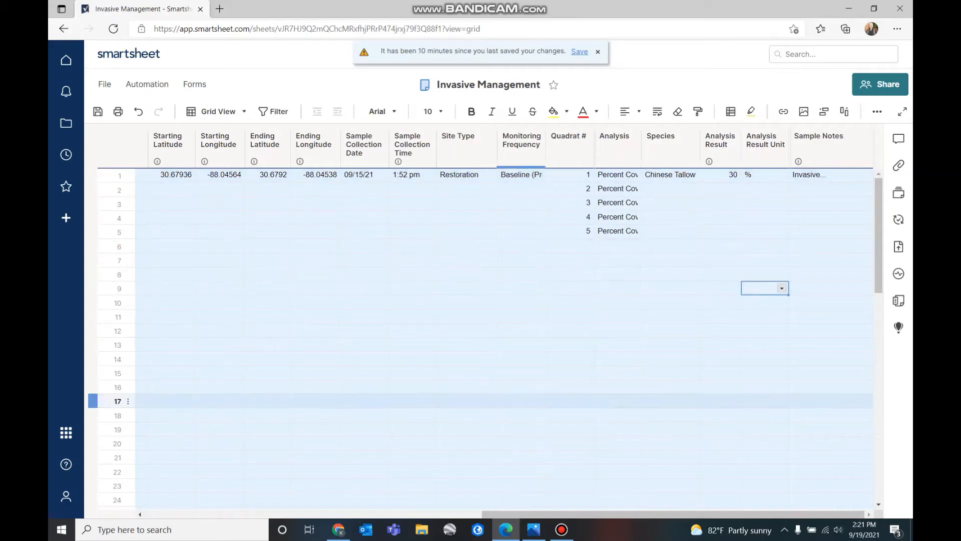
click(534, 529)
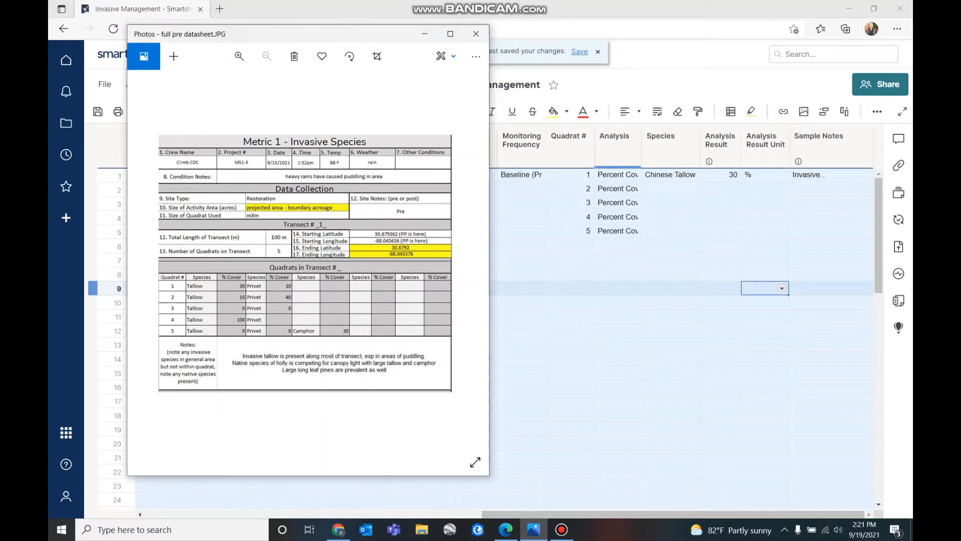
click(617, 288)
click(570, 189)
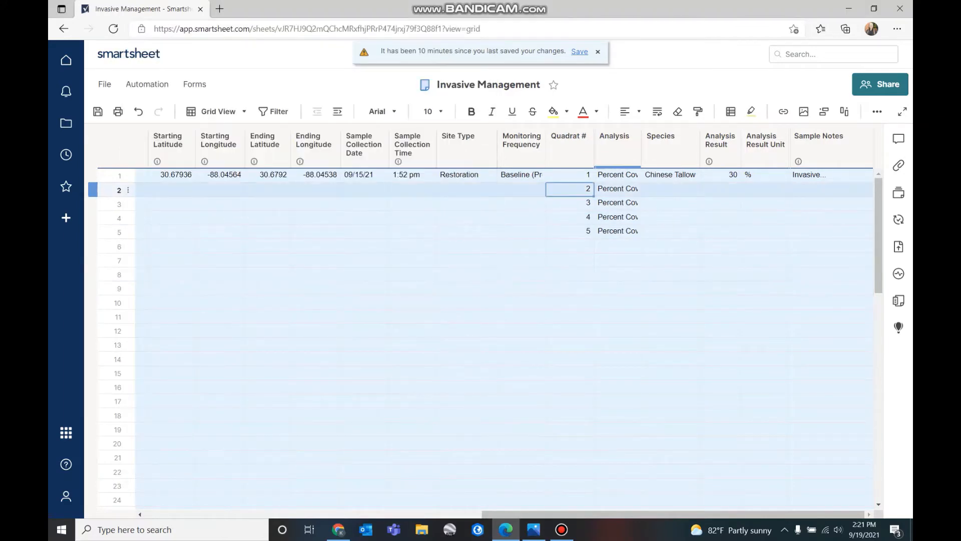
Fill row 2 as quadrat 1, Chinese Privet at 10%, with a sample note
text(1)
click(670, 316)
click(670, 189)
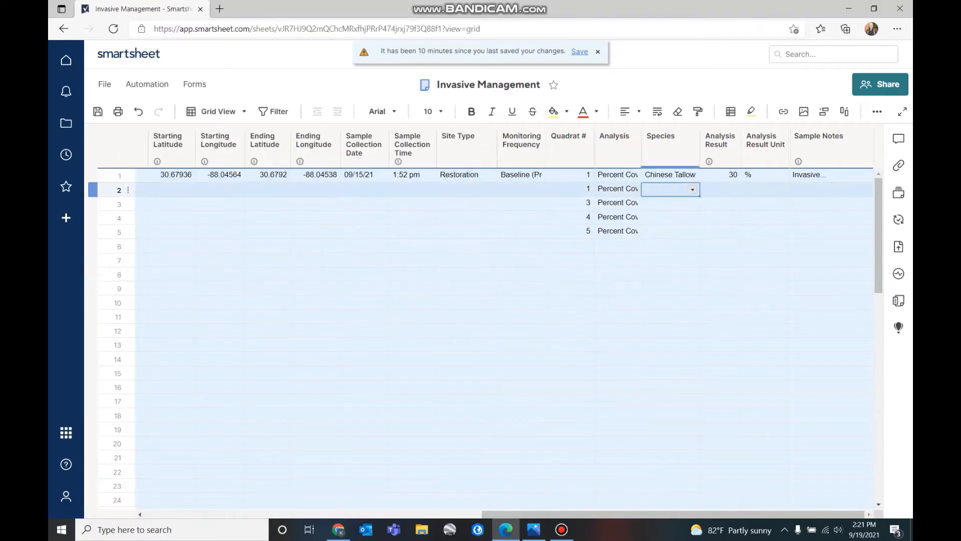
click(692, 189)
click(666, 212)
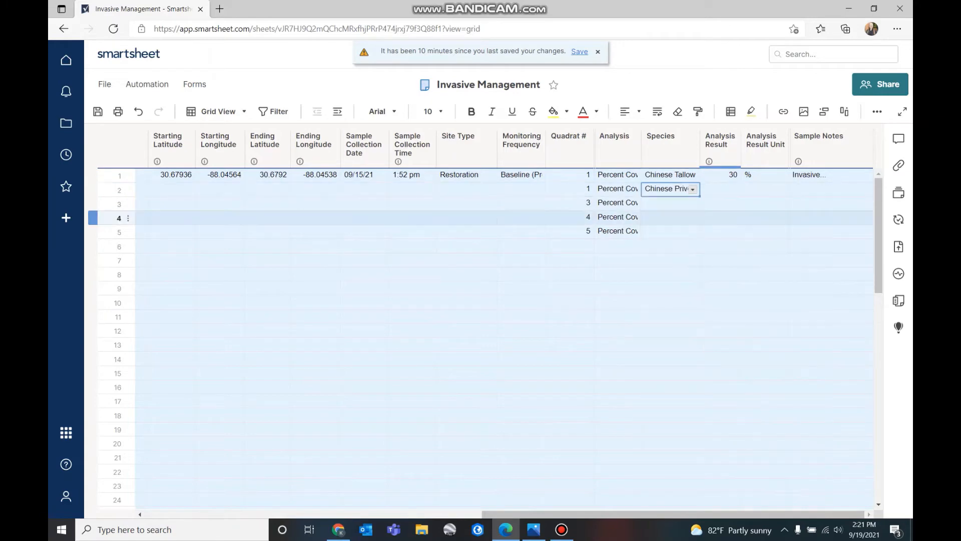
click(533, 530)
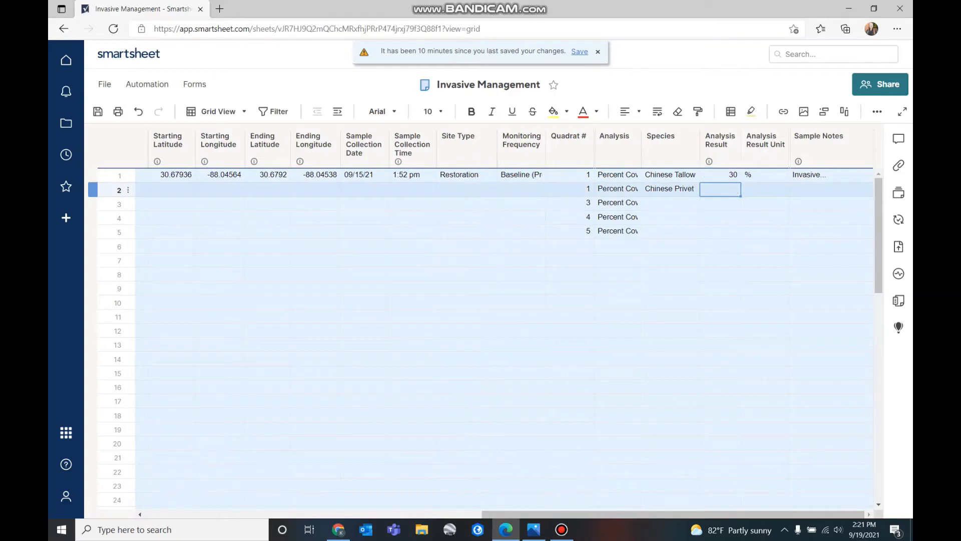
text(10)
key(Tab)
key(Return)
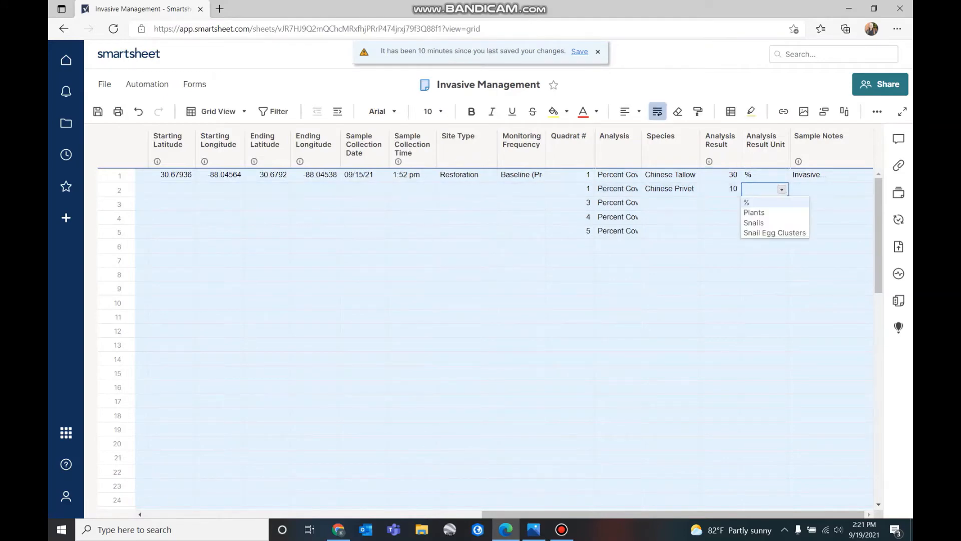
key(Return)
key(Tab)
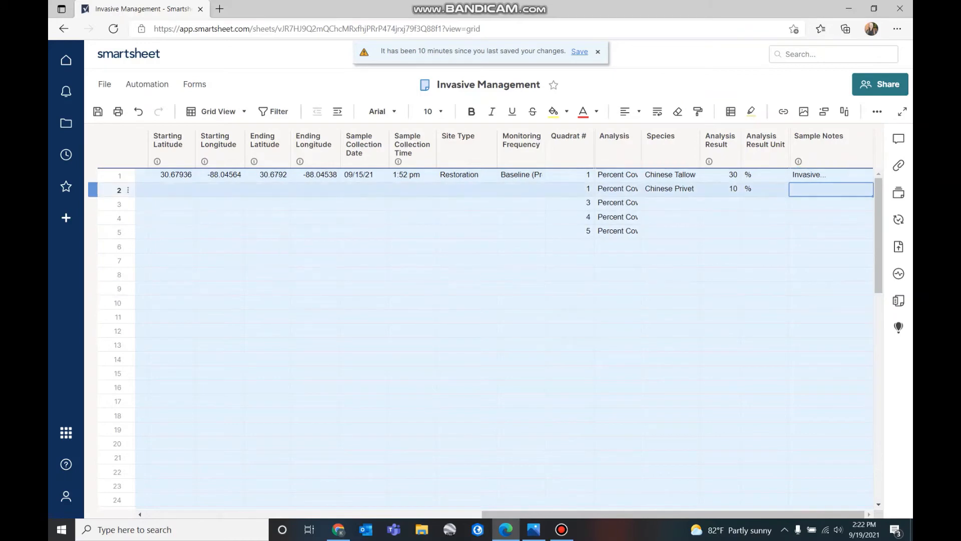
text(same as above)
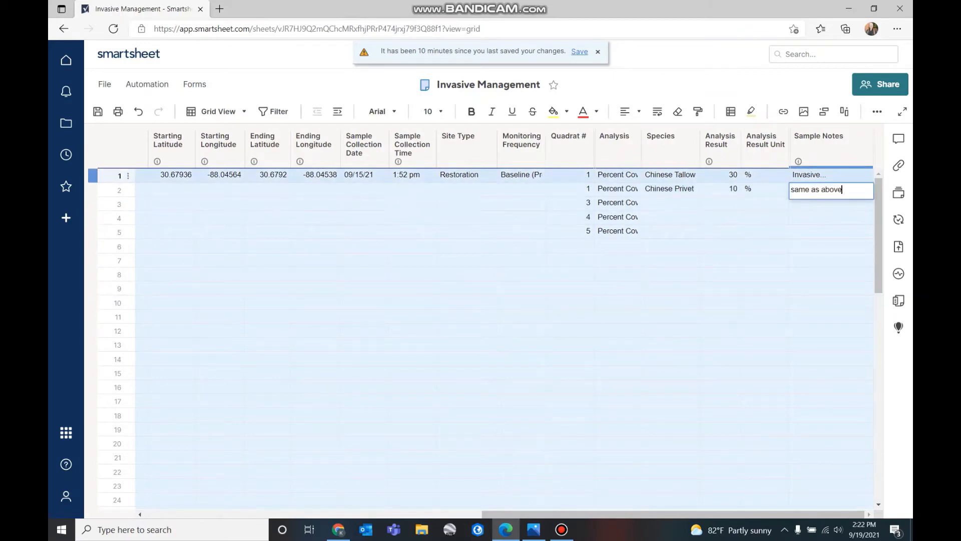
click(831, 260)
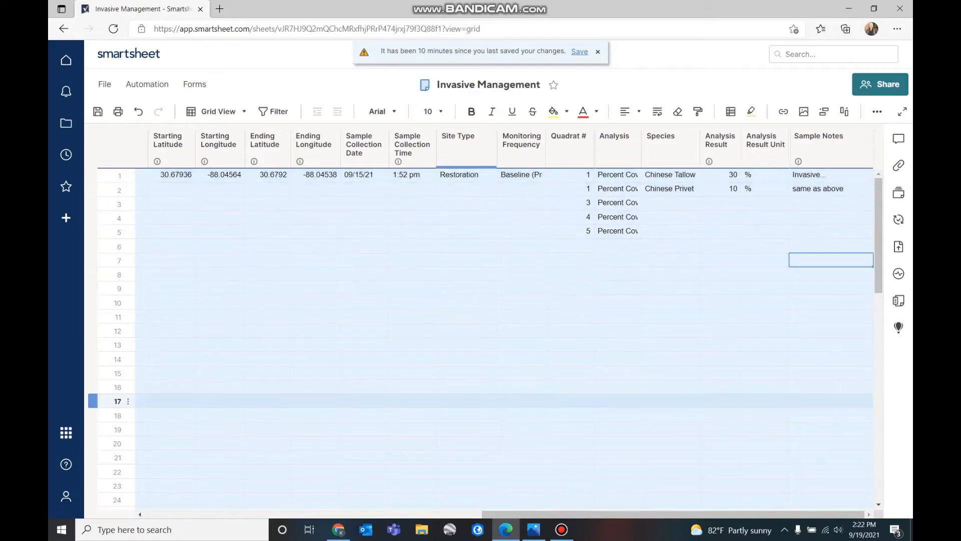
Set rows 3–4 to quadrat 2 with species Chinese Tallow and Chinese Privet
click(533, 529)
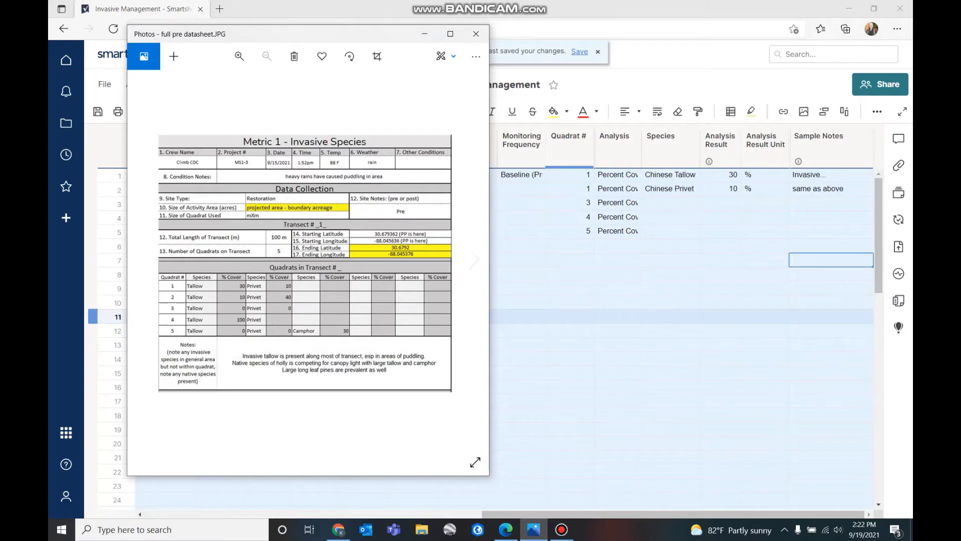
click(521, 330)
text(2)
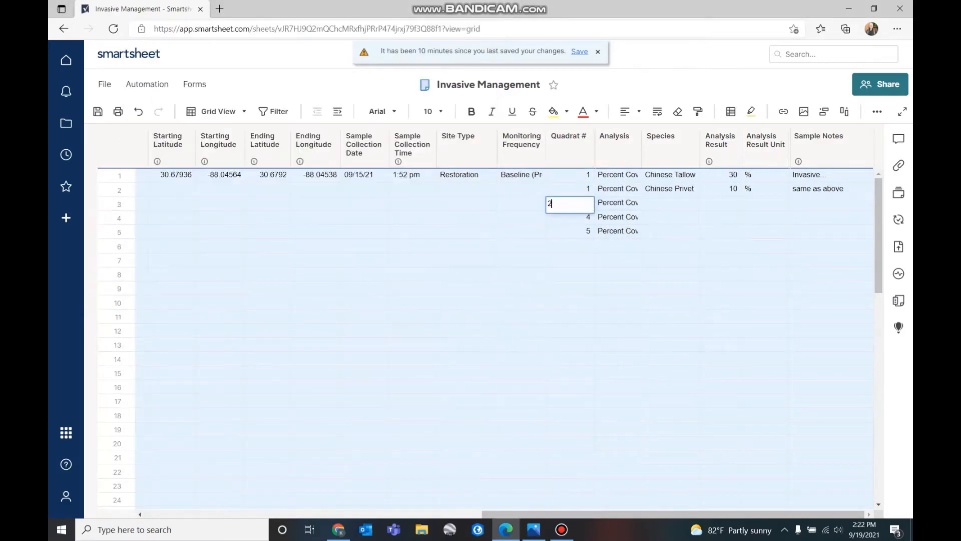
key(Return)
text(2)
click(617, 274)
click(670, 202)
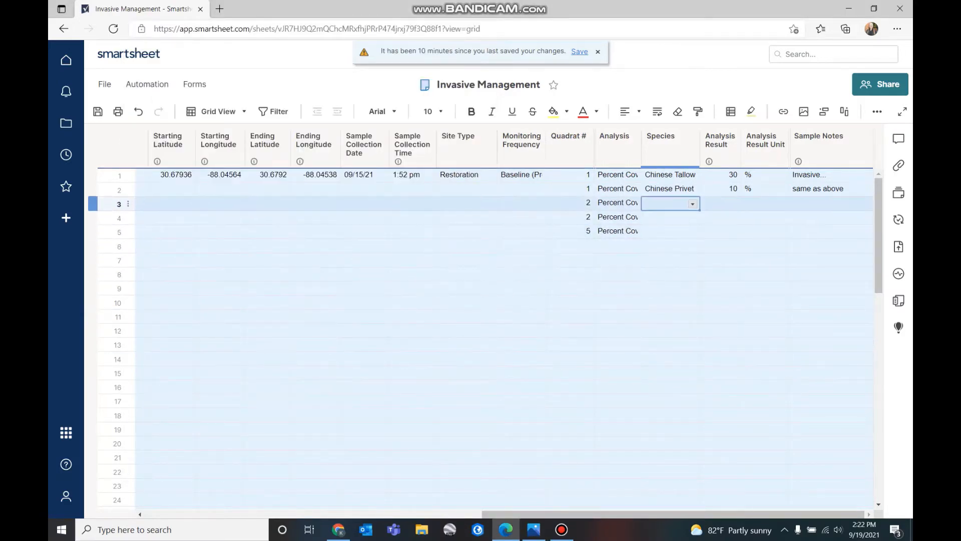
click(693, 203)
click(671, 213)
click(670, 217)
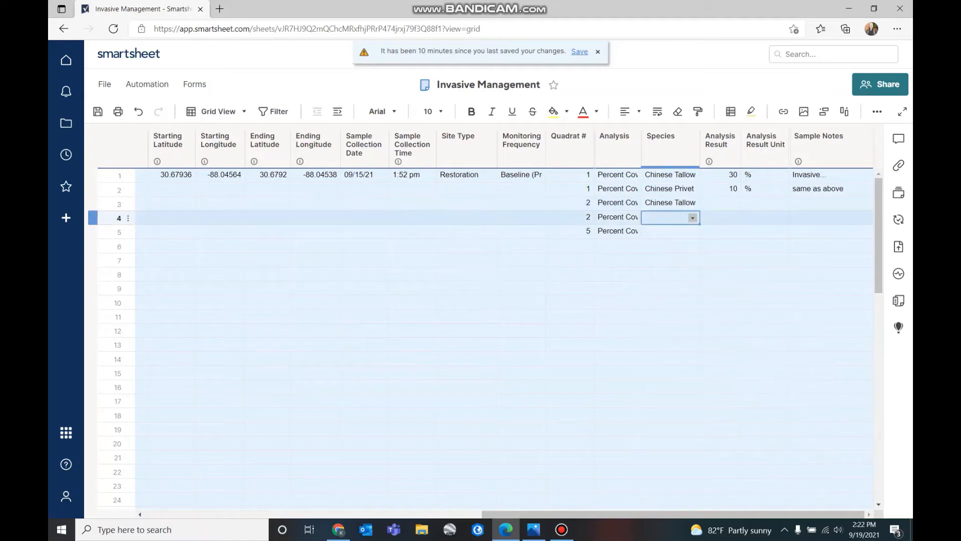
click(693, 217)
click(671, 241)
click(670, 274)
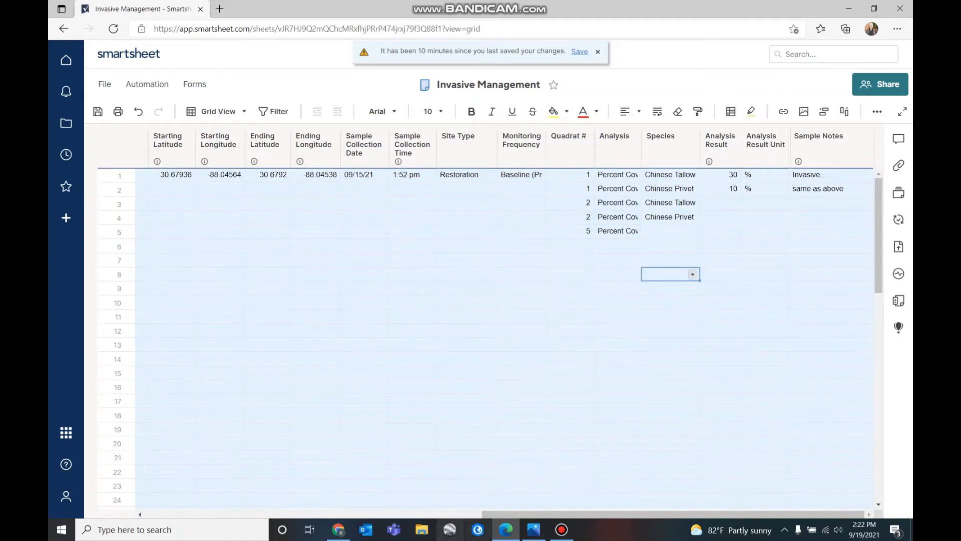
Enter results 10 and 40 with % units for rows 3 and 4
click(534, 530)
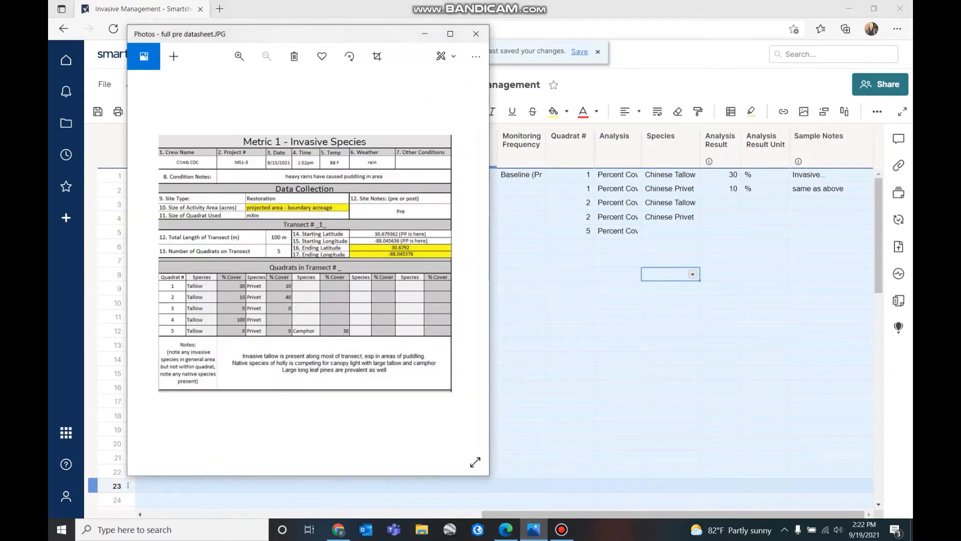
click(720, 202)
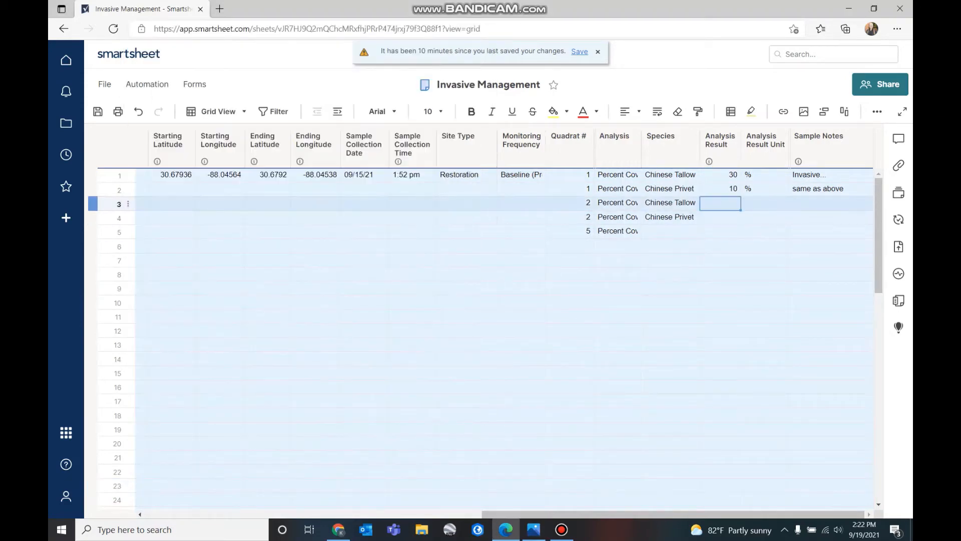
text(10)
key(Return)
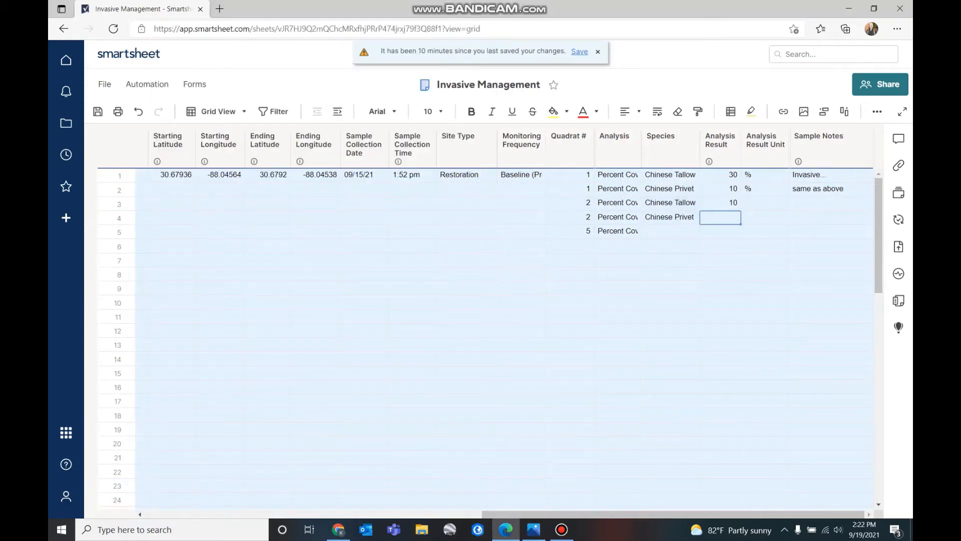
text(40)
click(761, 260)
click(765, 203)
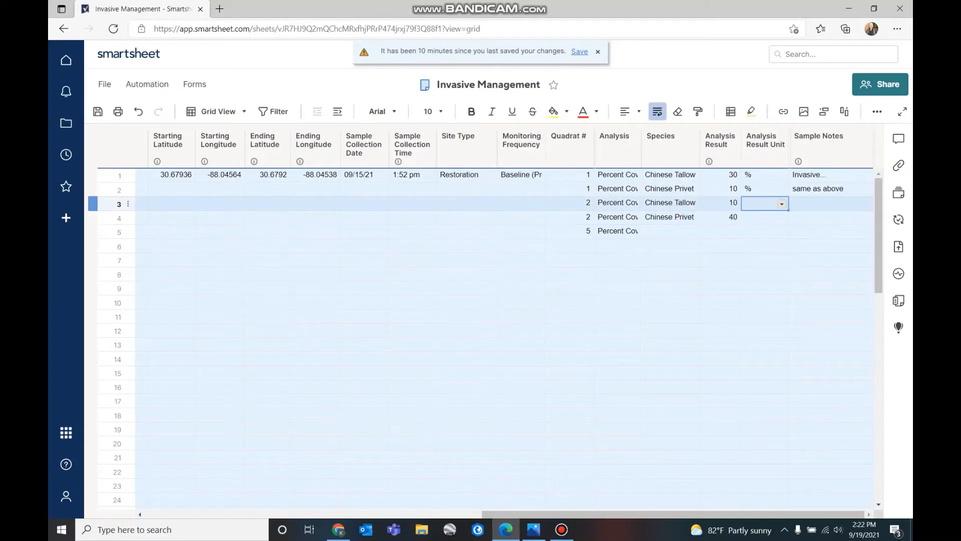
key(Return)
key(Return)
key(Return)
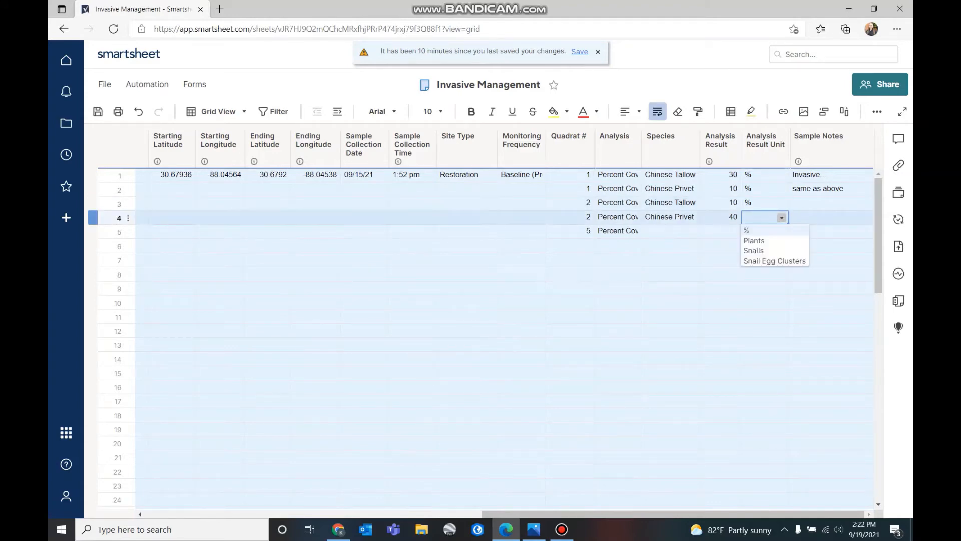
key(Return)
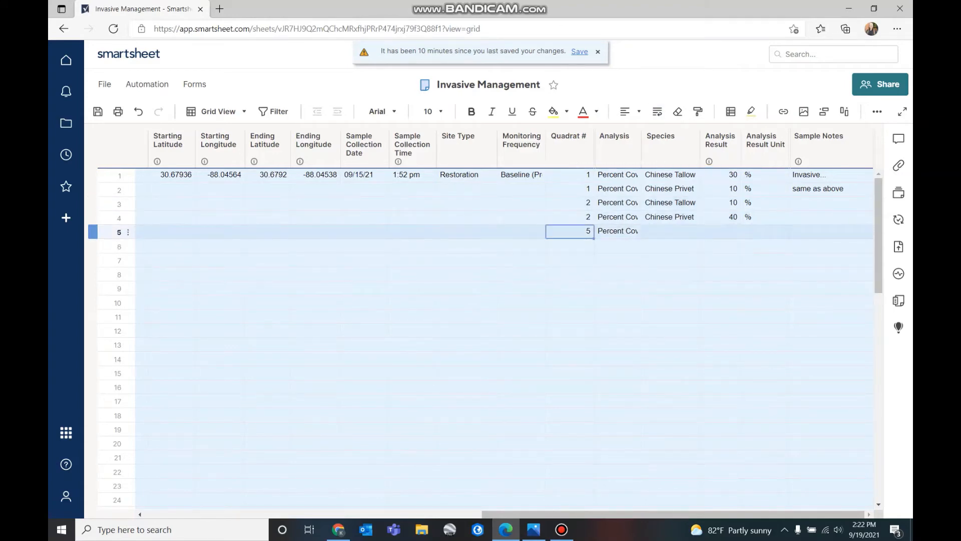
Record row 5 as quadrat 3 at 0% with the note 'no invasive species identified'
text(3)
click(617, 302)
click(534, 529)
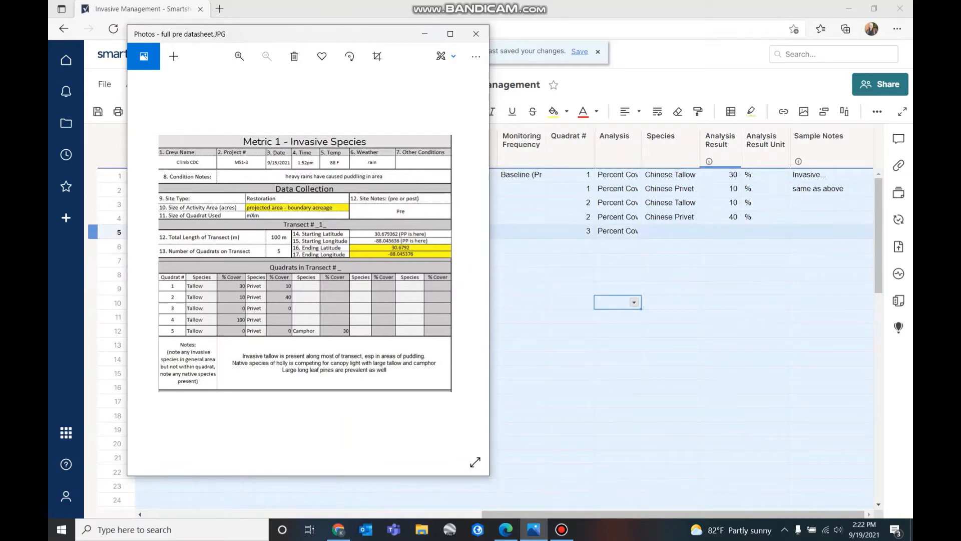
key(alt+Tab)
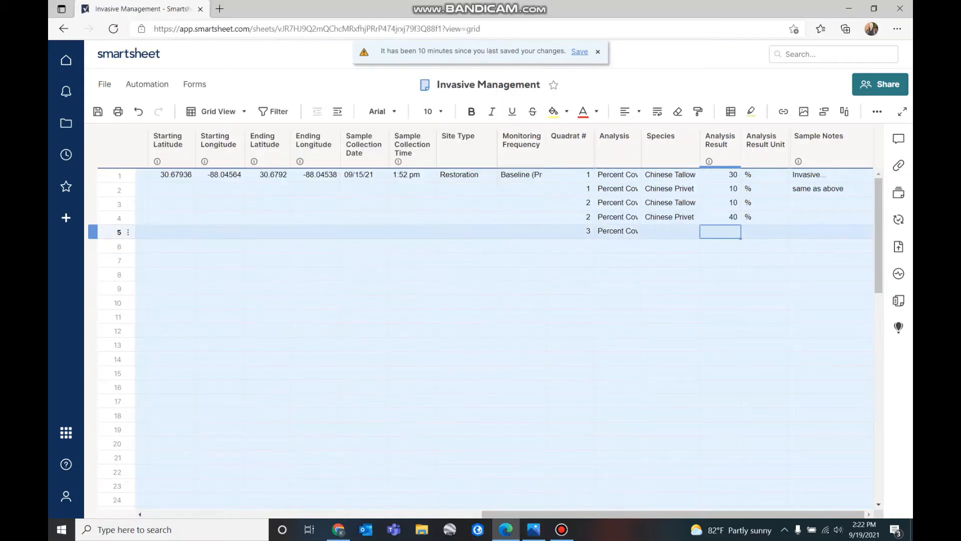
text(0)
key(Tab)
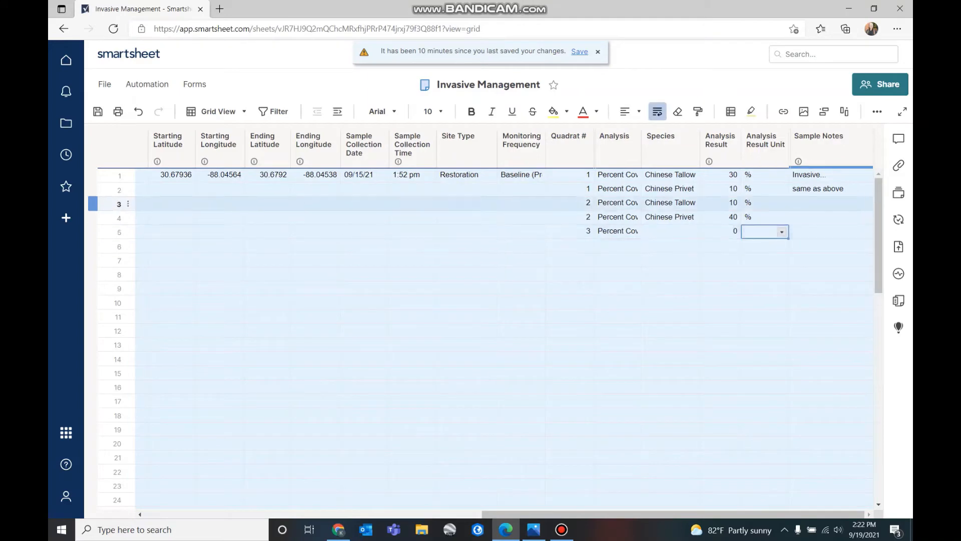
click(781, 232)
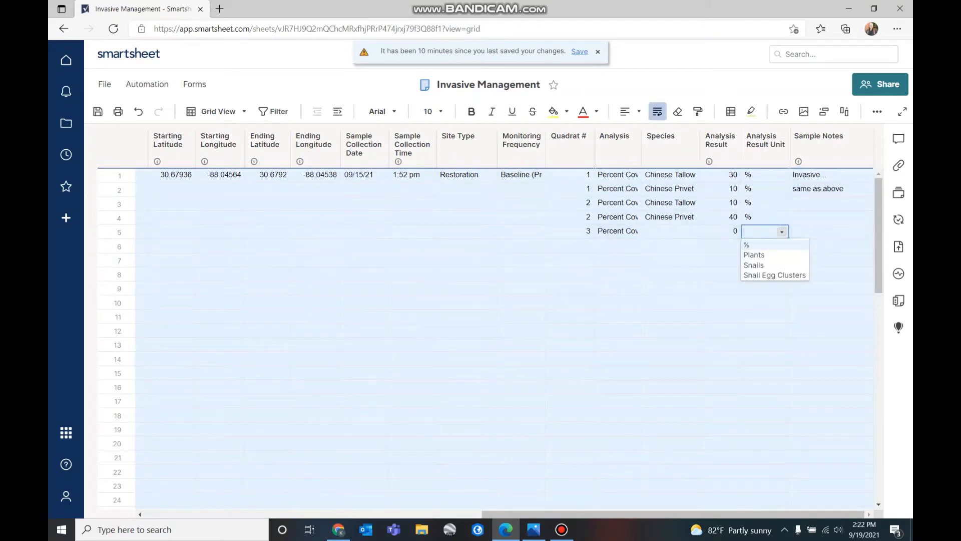
key(Return)
key(Tab)
text(n)
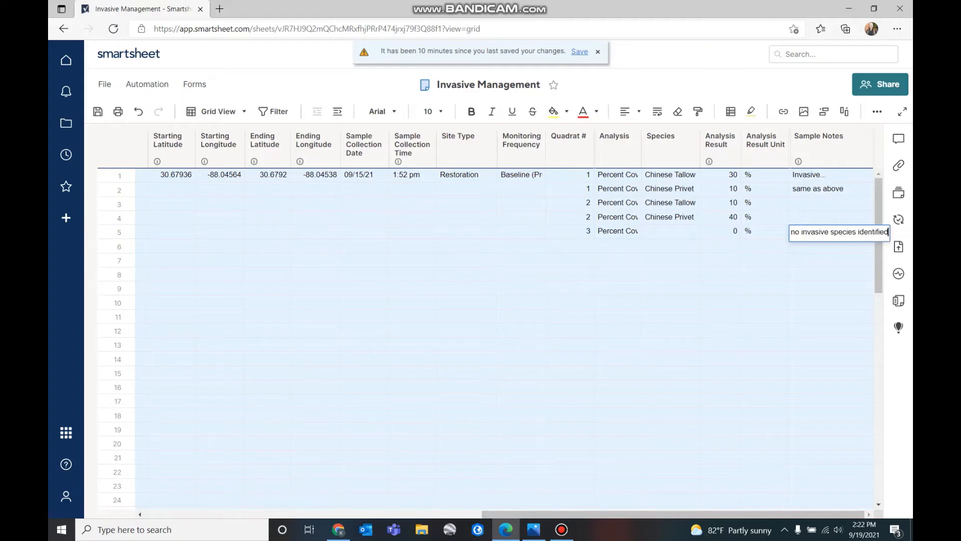
click(831, 303)
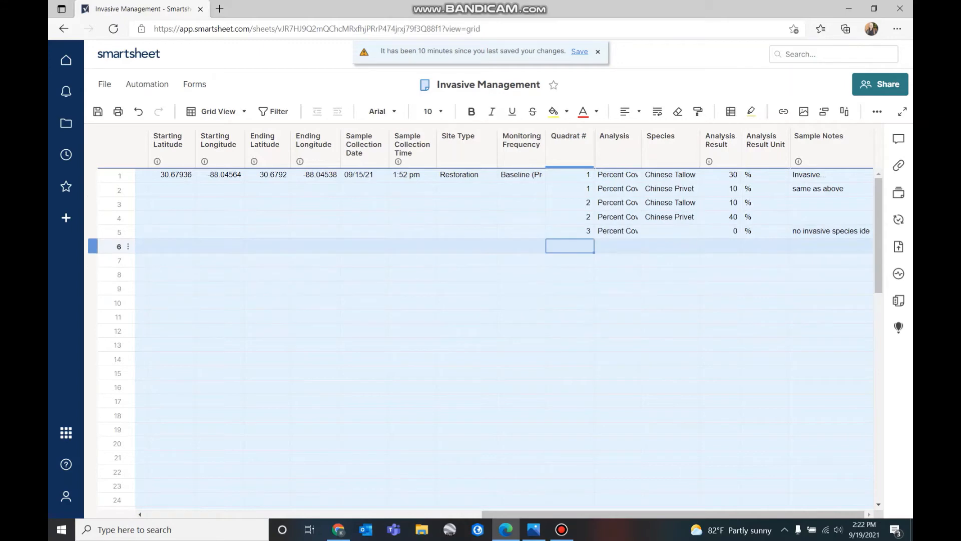
text(4)
click(570, 303)
Record row 6 as a Percent Cover analysis of Chinese Tallow at 100%
click(533, 529)
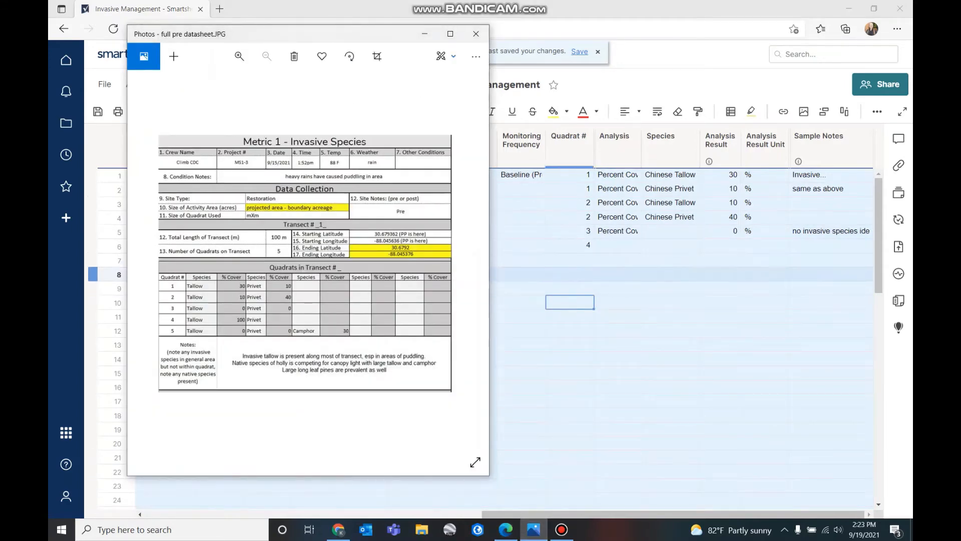
click(617, 246)
click(634, 245)
click(620, 259)
click(670, 246)
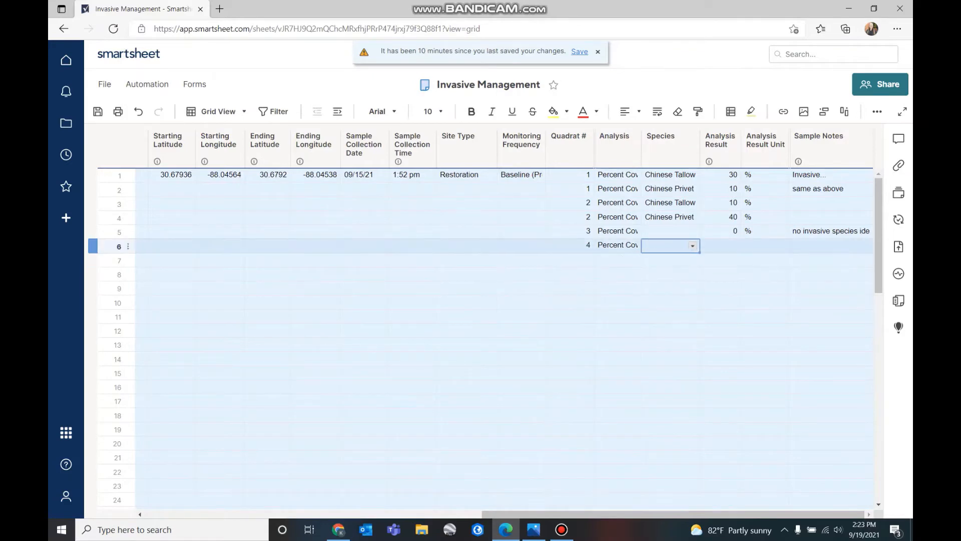
click(692, 245)
click(693, 258)
click(720, 246)
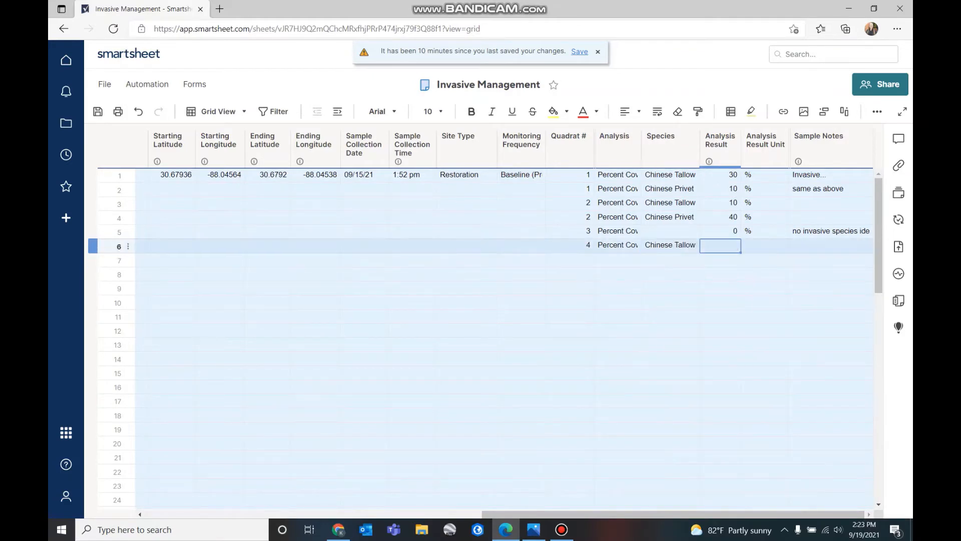
text(100)
click(764, 245)
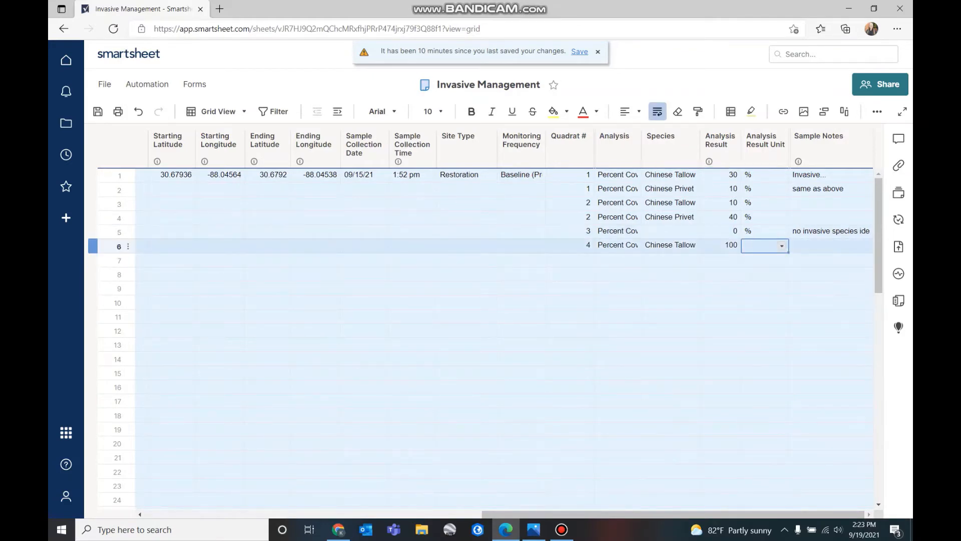
click(782, 246)
click(764, 259)
click(720, 288)
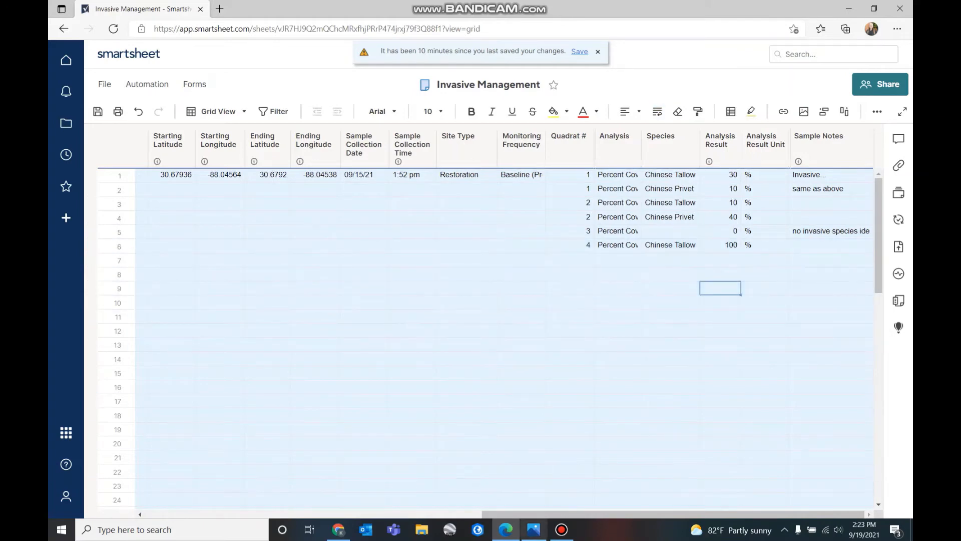
Enter quadrat number 5 in rows 7, 8 and 9
click(534, 529)
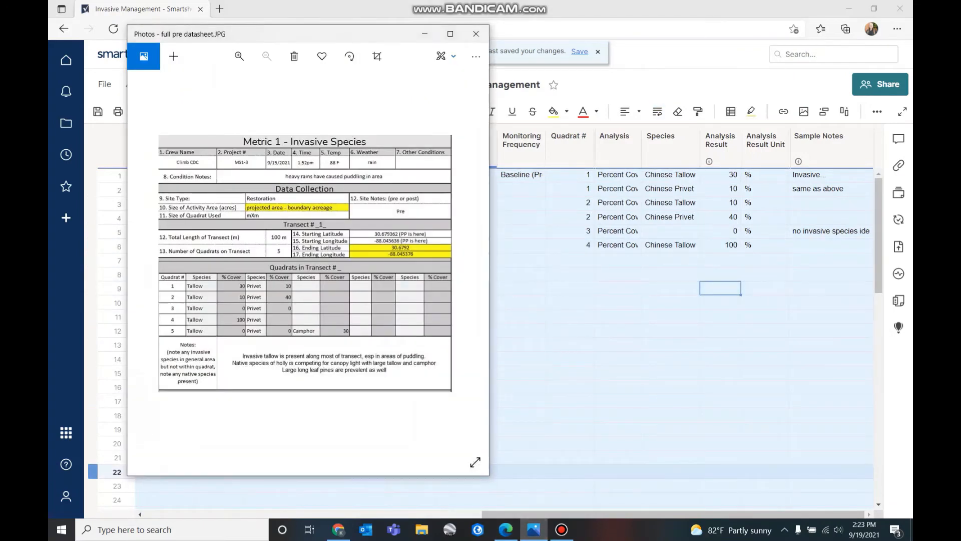
click(569, 303)
click(570, 259)
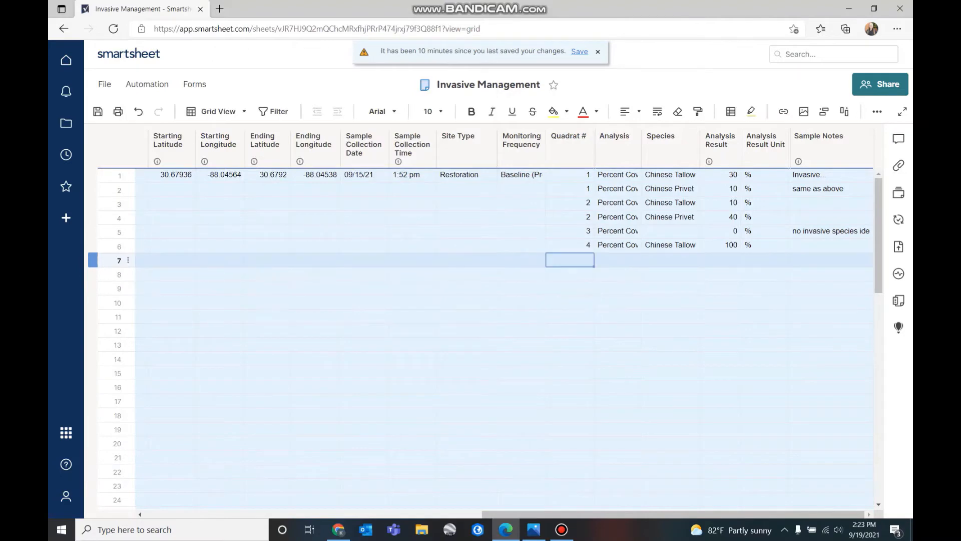
text(5)
key(Return)
text(5)
key(Return)
text(5)
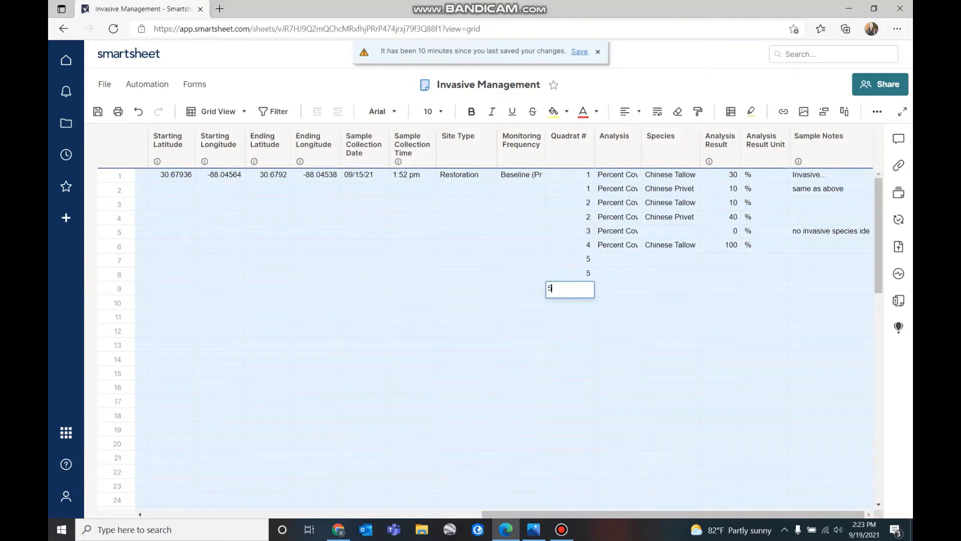
click(617, 302)
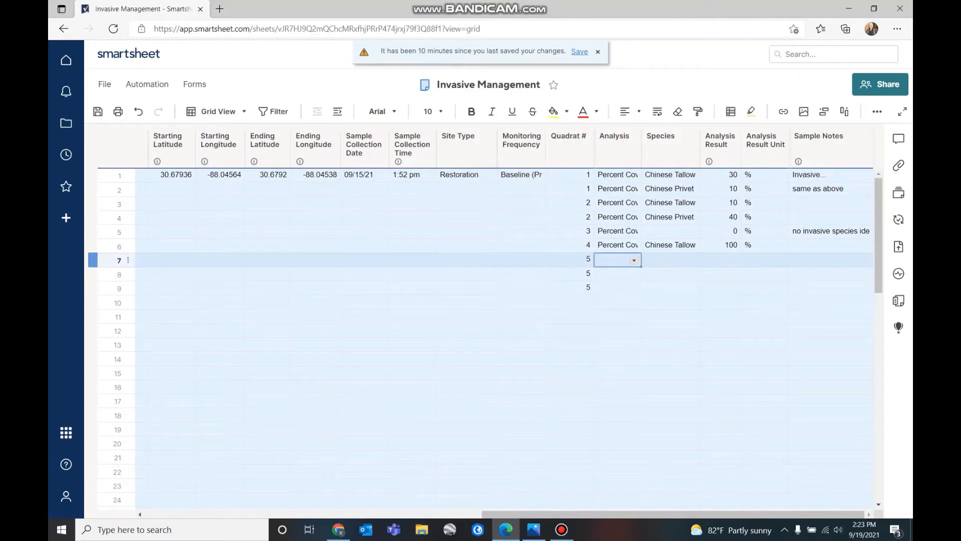
Set the Analysis of rows 7–9 to Percent Cover
click(634, 259)
click(610, 273)
key(alt+Down)
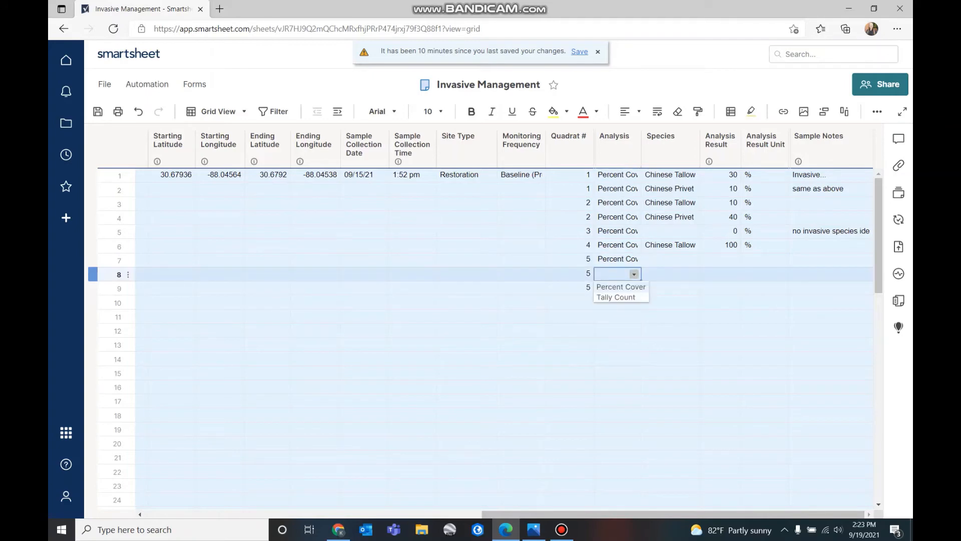
key(Return)
click(633, 288)
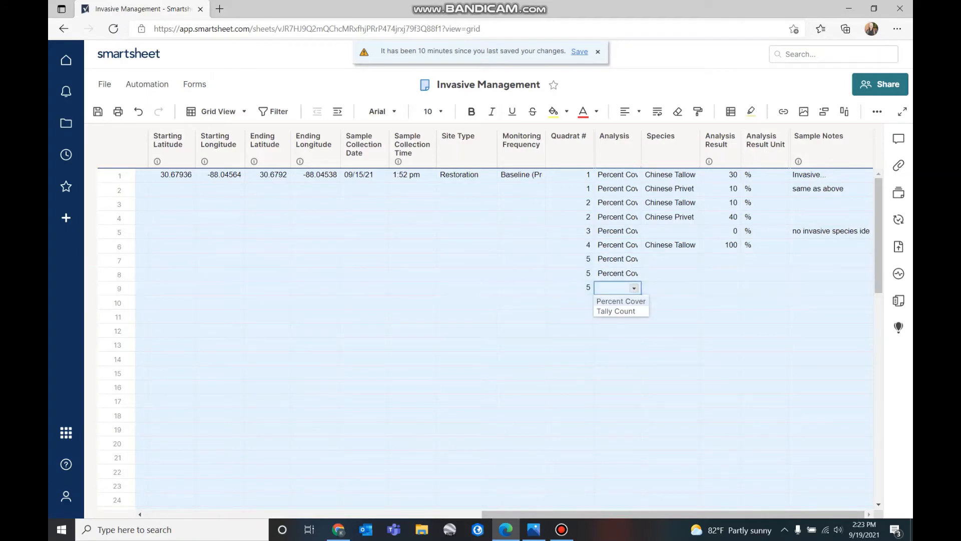
click(616, 303)
click(670, 316)
Set the species of rows 7, 8 and 9 to Chinese Tallow, Chinese Privet and Camphor
click(665, 259)
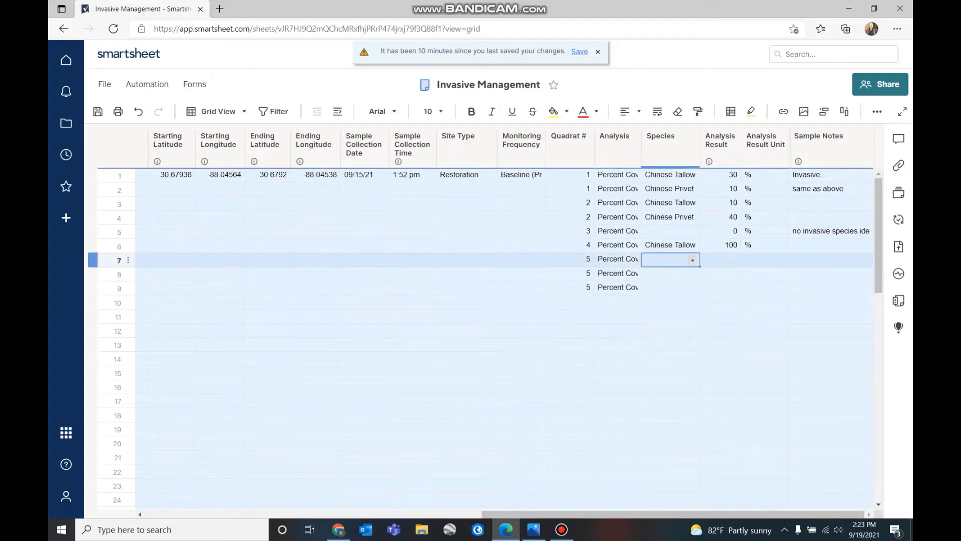
key(alt+Down)
key(Return)
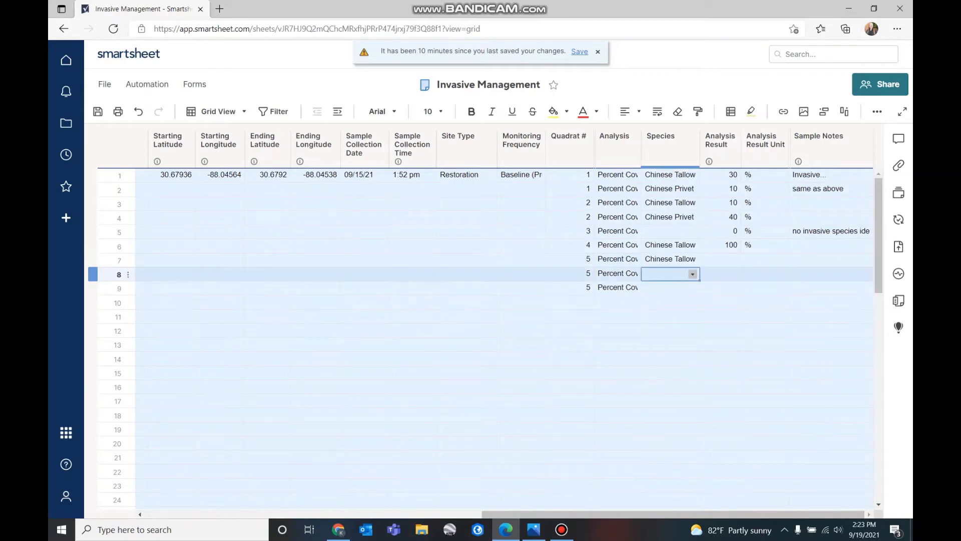
key(alt+Down)
key(Down)
key(Return)
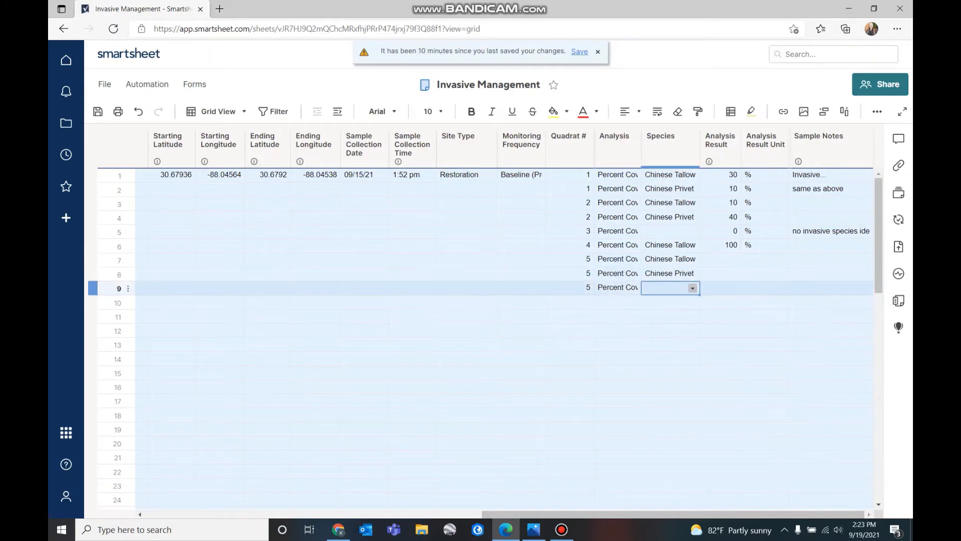
key(alt+Down)
key(Down)
key(Down)
key(Return)
key(Down)
key(Down)
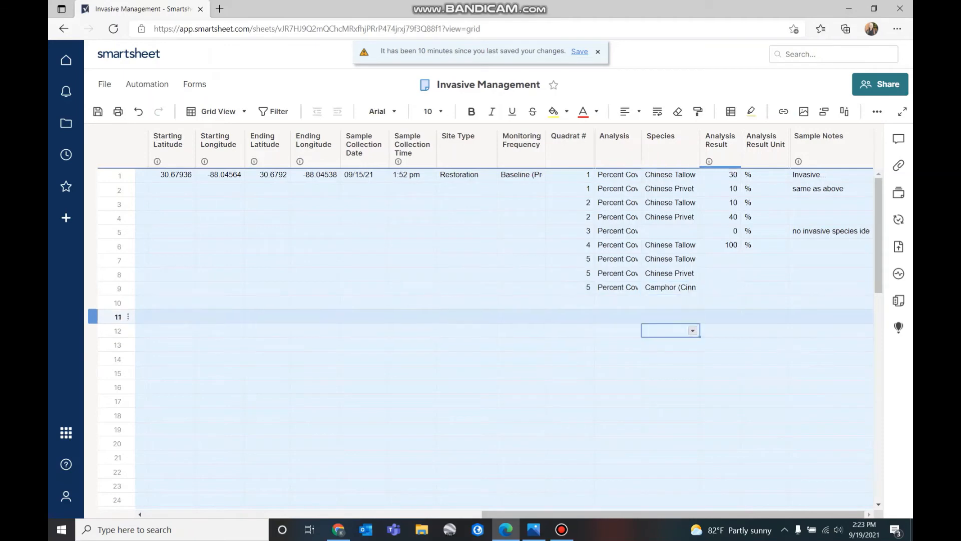
click(534, 530)
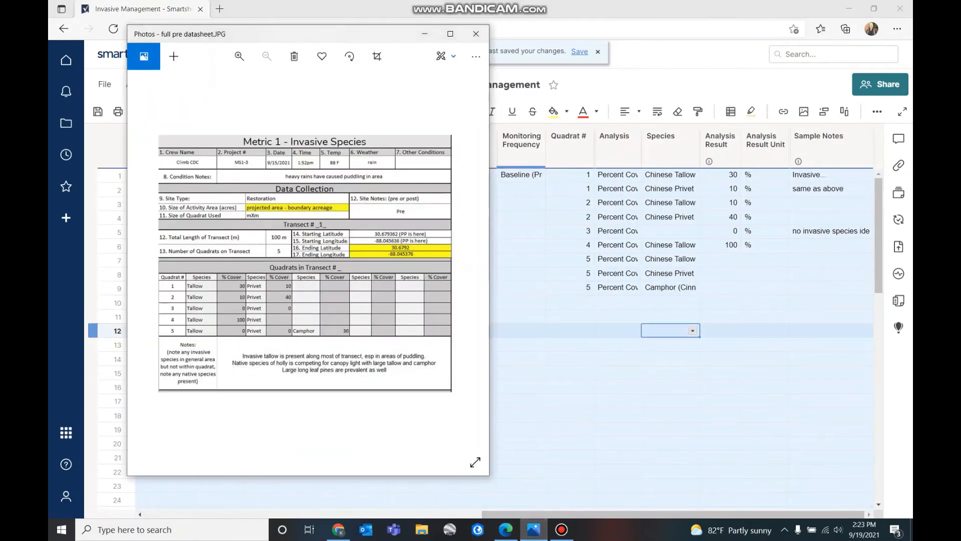
click(617, 387)
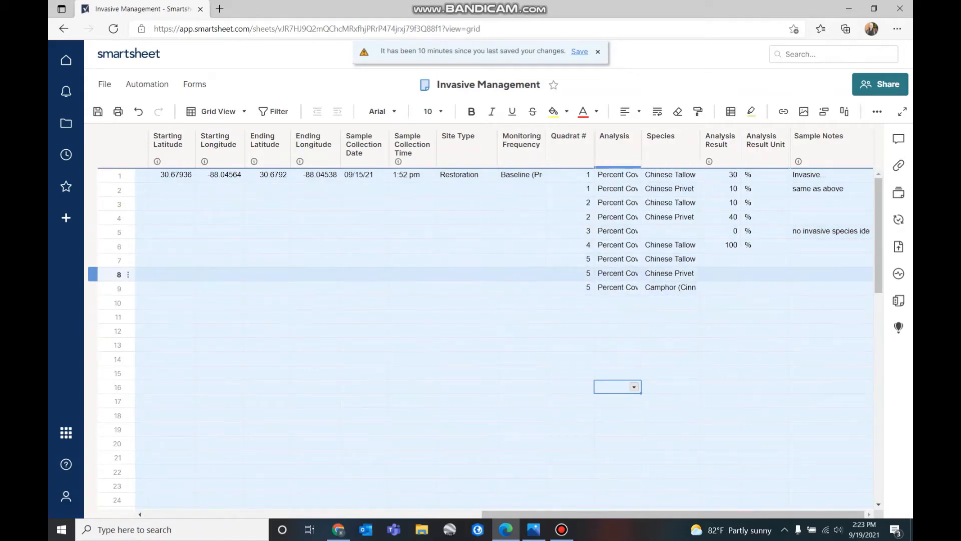
Change row 7's species to Camphor
click(668, 259)
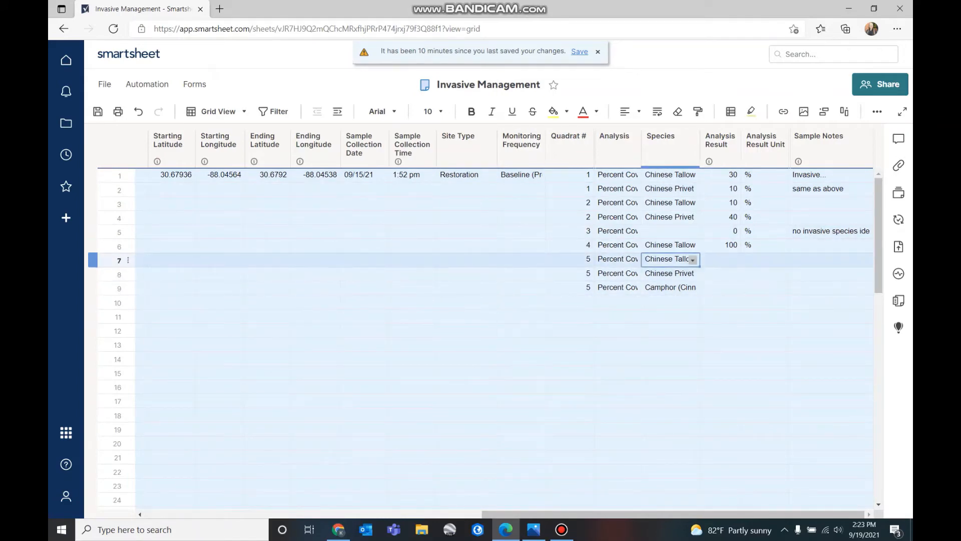
key(Return)
key(Down)
key(Down)
key(Down)
key(Up)
key(Return)
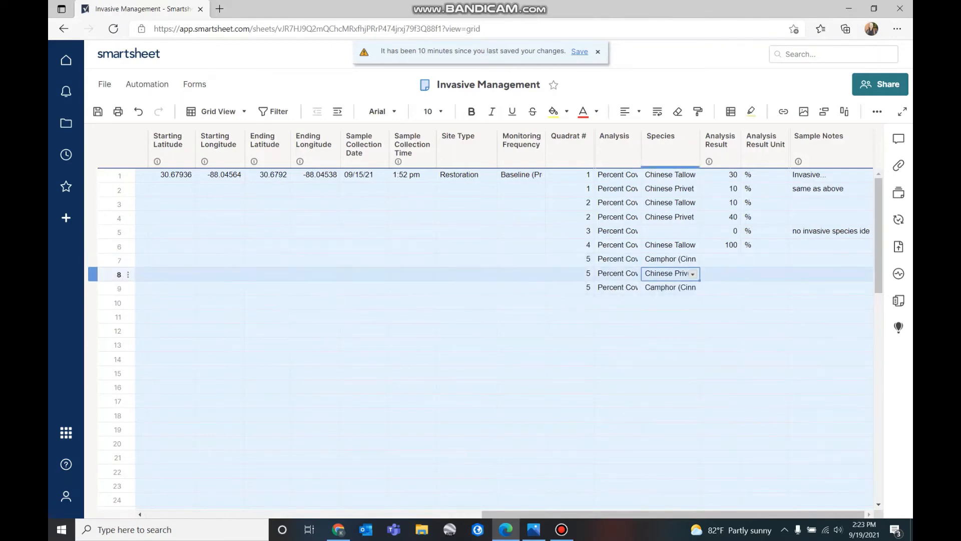
Clear the leftover species, analysis and quadrat values from rows 8 and 9
key(Delete)
key(Down)
key(Delete)
key(Left)
key(Delete)
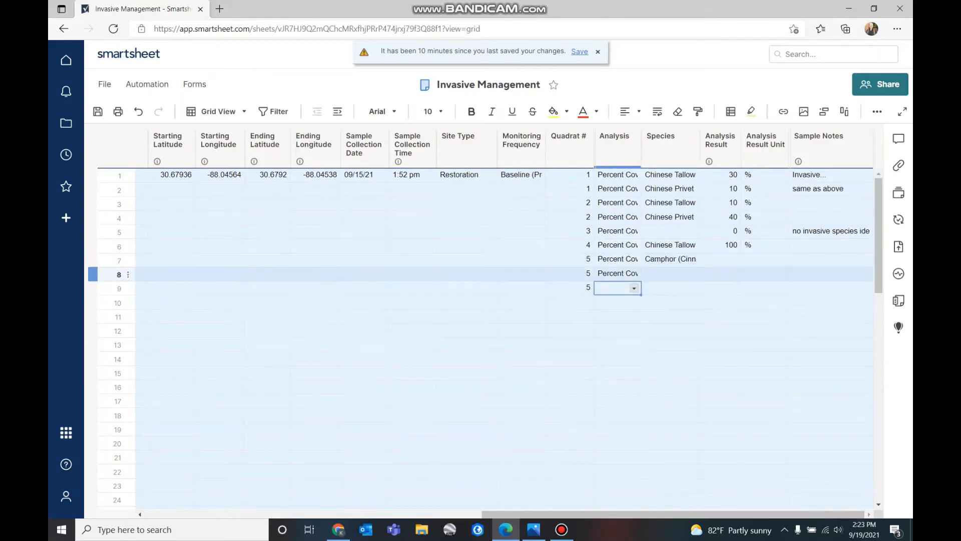
key(Up)
key(Delete)
key(Left)
key(Delete)
key(Down)
key(Delete)
key(Down)
key(Down)
key(Right)
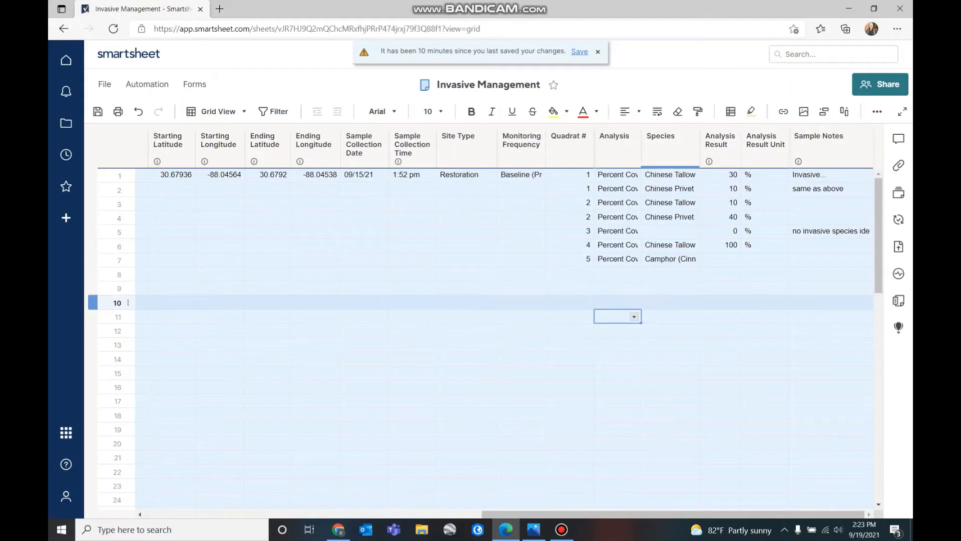
Record row 7's percent cover result as 30 %, then bring the datasheet photo back up
click(720, 259)
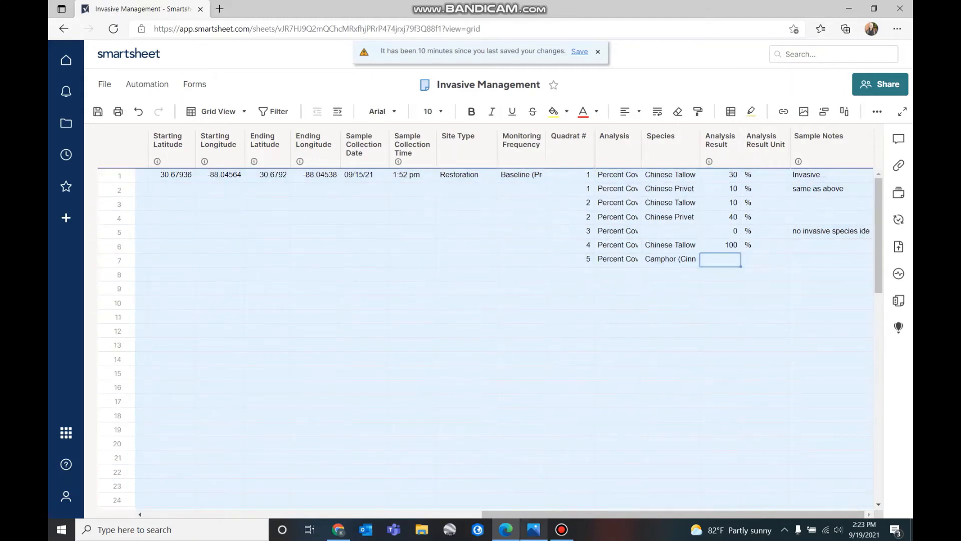
key(alt+Tab)
key(alt+Tab)
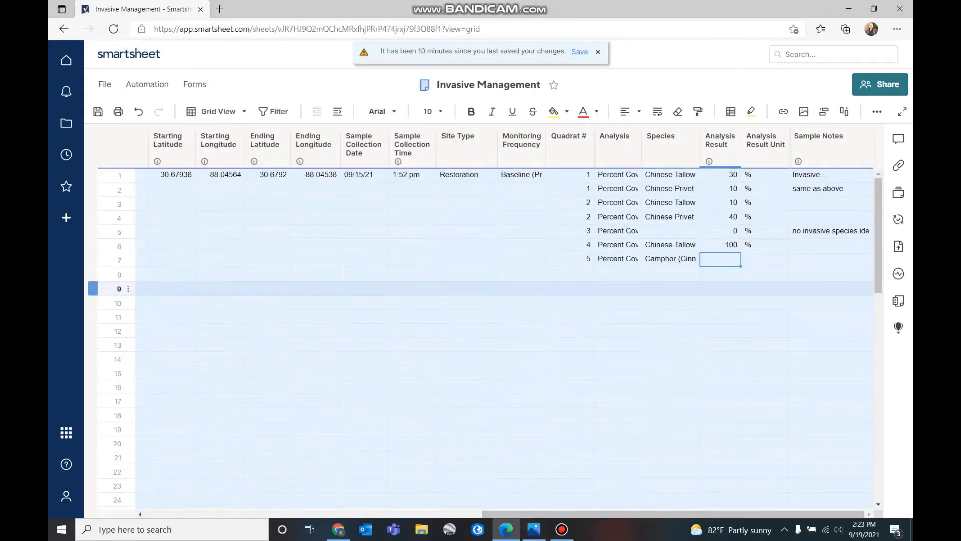
text(30)
key(Tab)
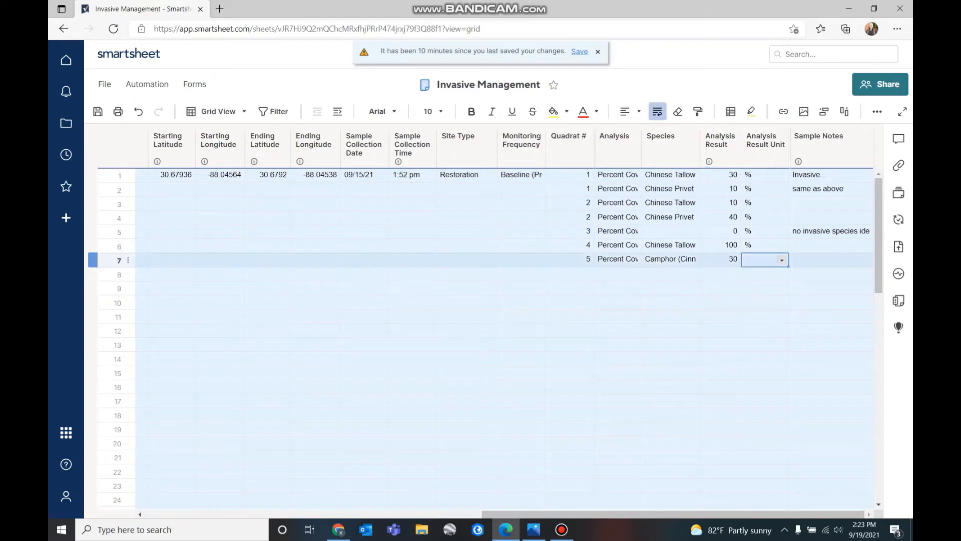
text(%)
click(720, 330)
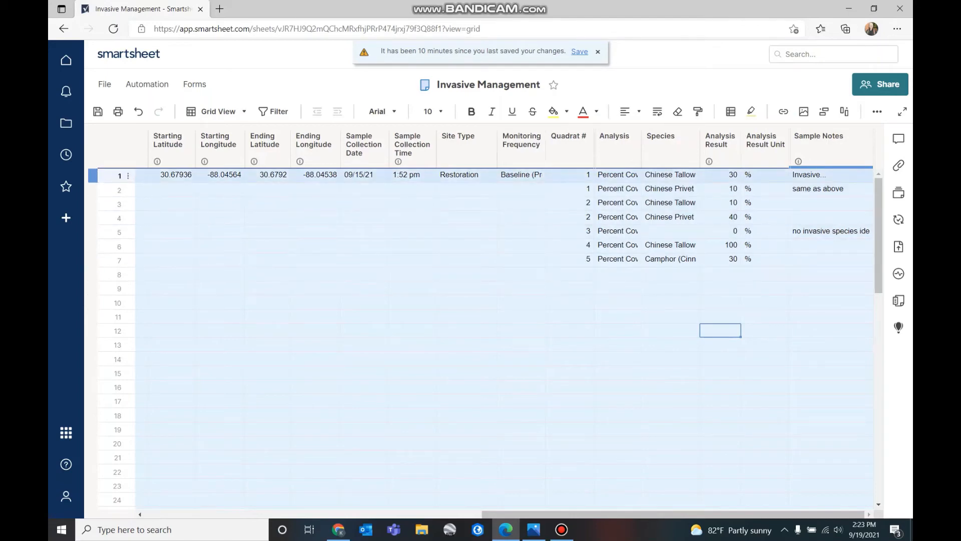
click(533, 529)
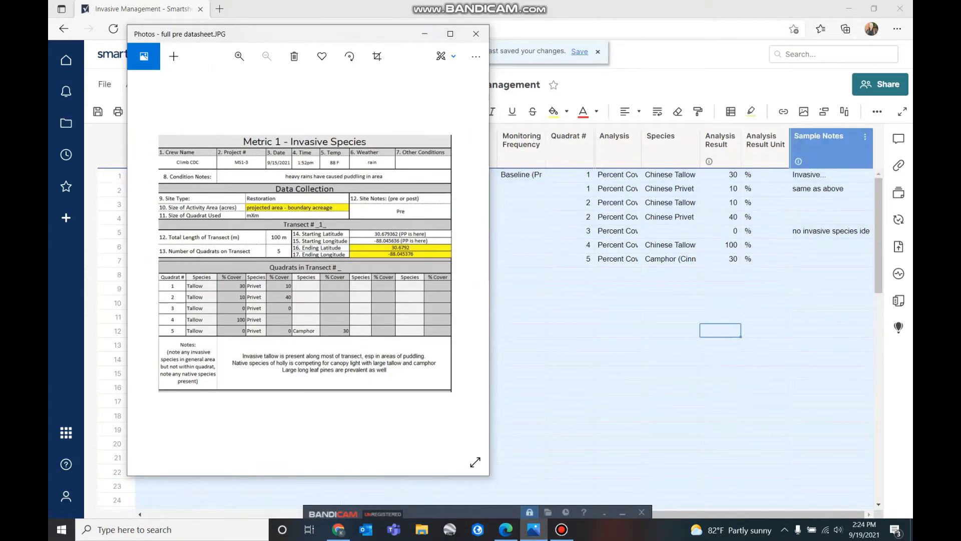
Copy row 2's 'same as above' note into the Sample Notes of rows 3, 4, 6 and 7
click(831, 188)
key(ctrl+c)
key(Down)
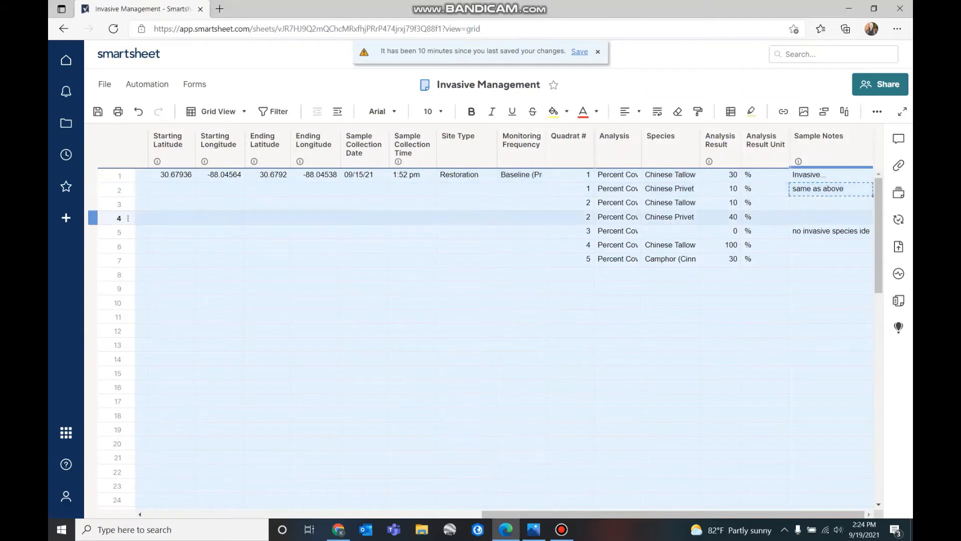
key(ctrl+v)
key(Down)
key(Down)
key(Up)
key(ctrl+v)
key(Down)
key(Down)
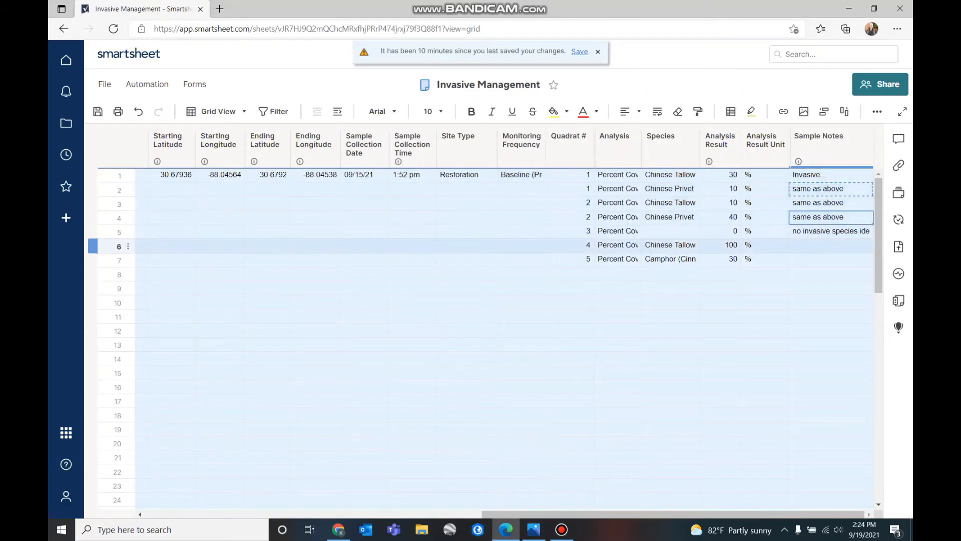
key(ctrl+v)
key(Down)
key(ctrl+v)
click(831, 316)
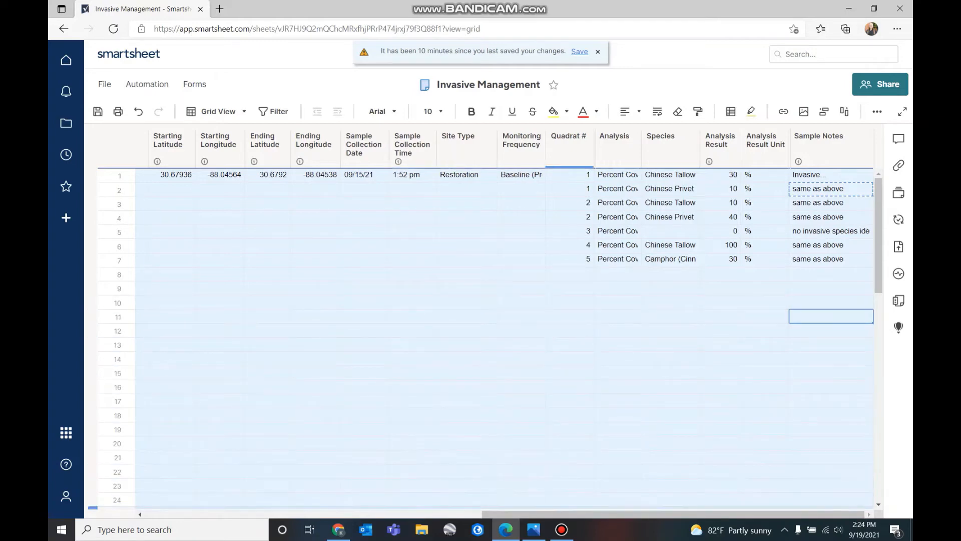
Enter transect 2 in row 8's Transect or Plot # cell
drag(673, 514, 590, 514)
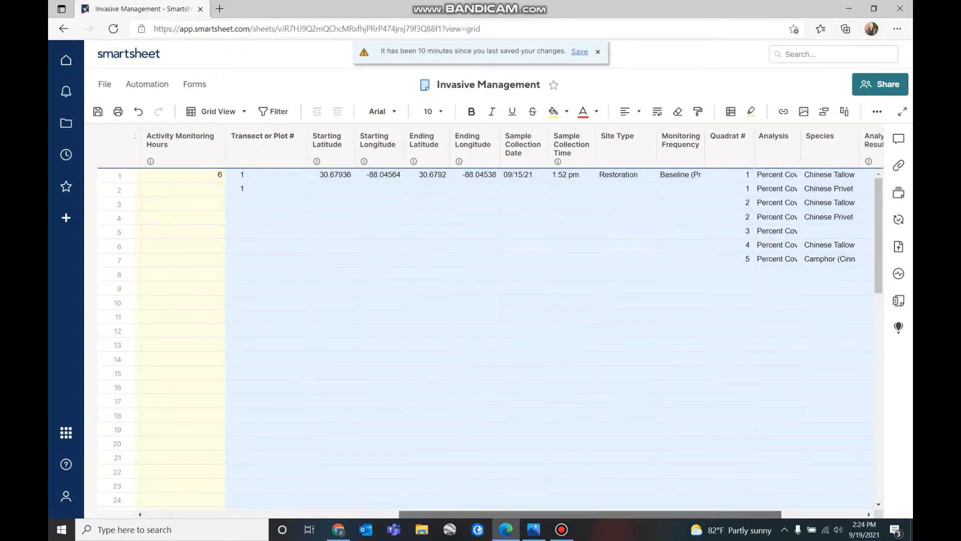
mouse_move(590, 514)
mouse_down()
mouse_move(336, 514)
mouse_move(596, 514)
mouse_up()
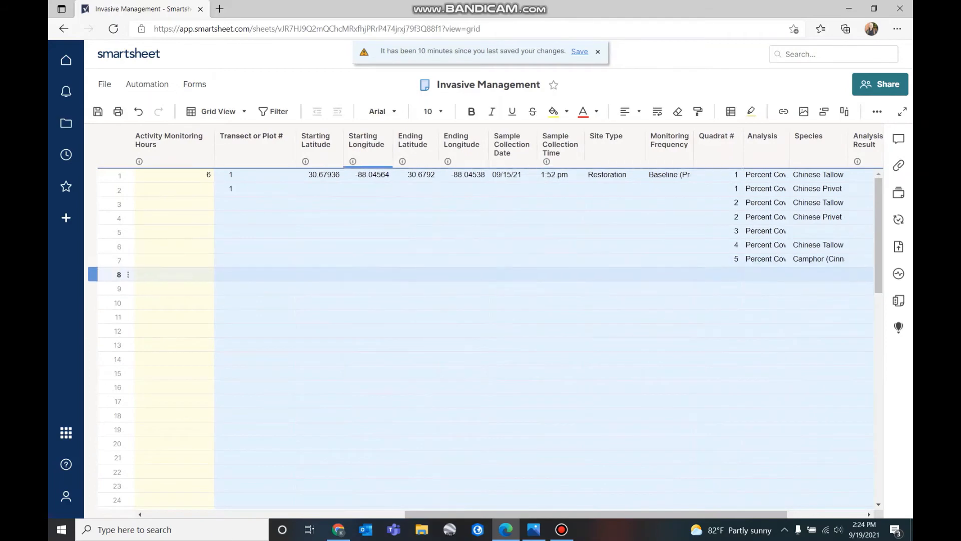
click(255, 274)
text(2)
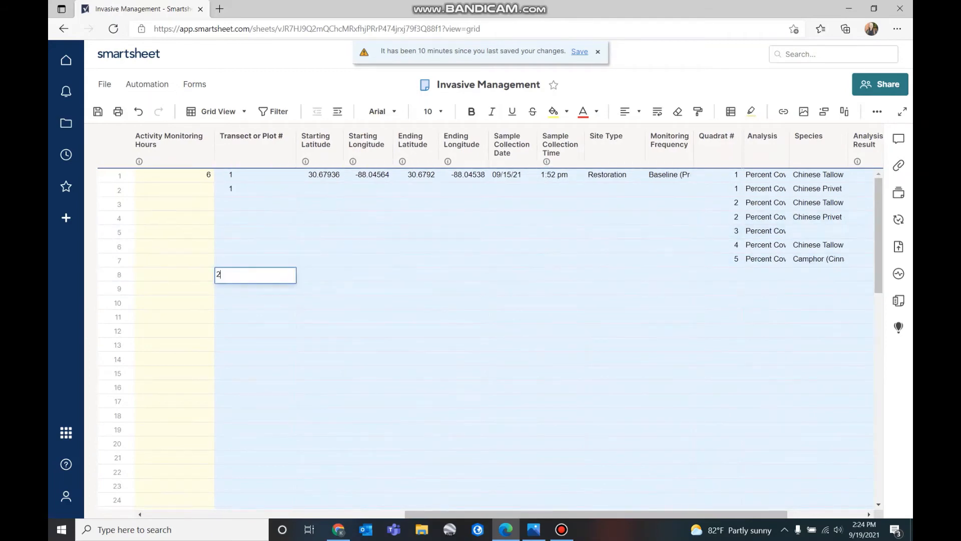
click(463, 443)
Set row 8's site type to Restoration and monitoring frequency to Baseline (Pre)
click(319, 274)
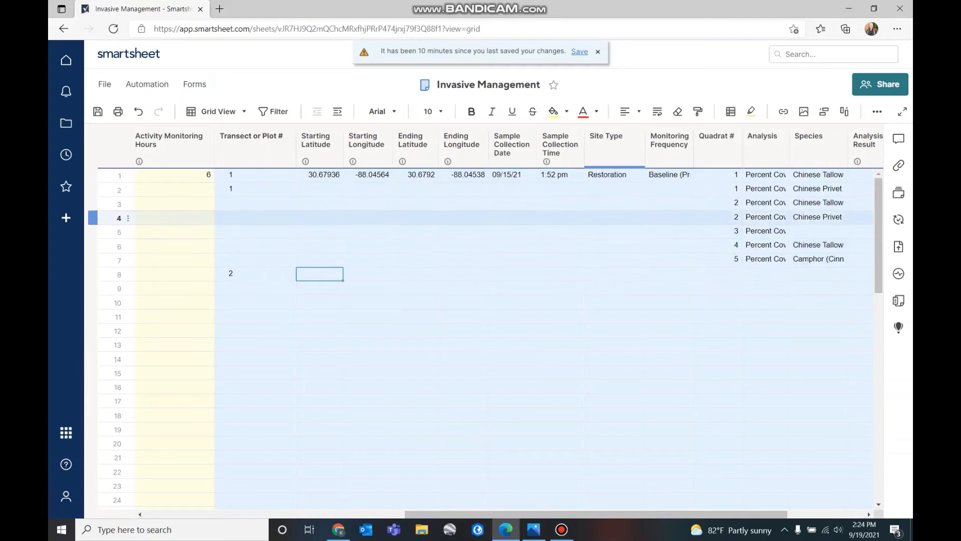
click(621, 274)
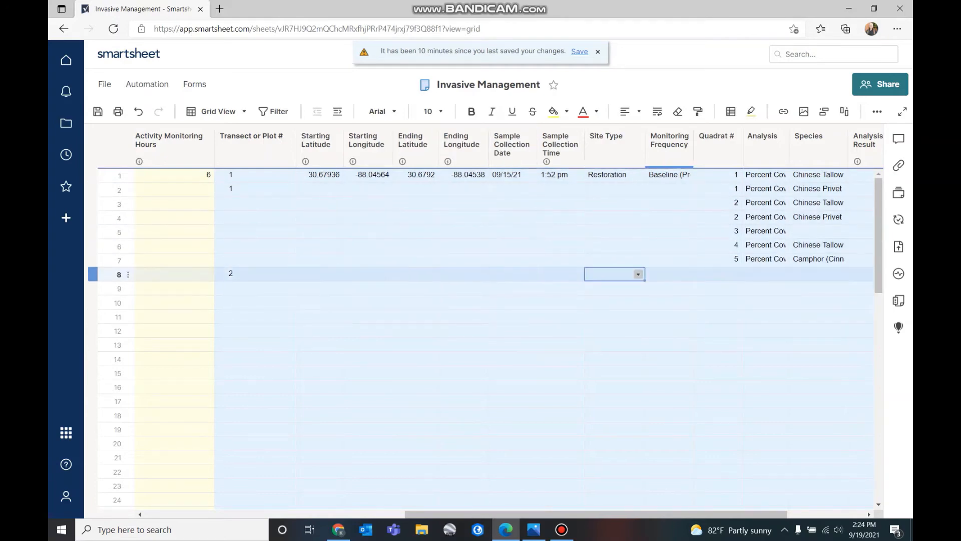
click(638, 275)
click(607, 307)
click(668, 274)
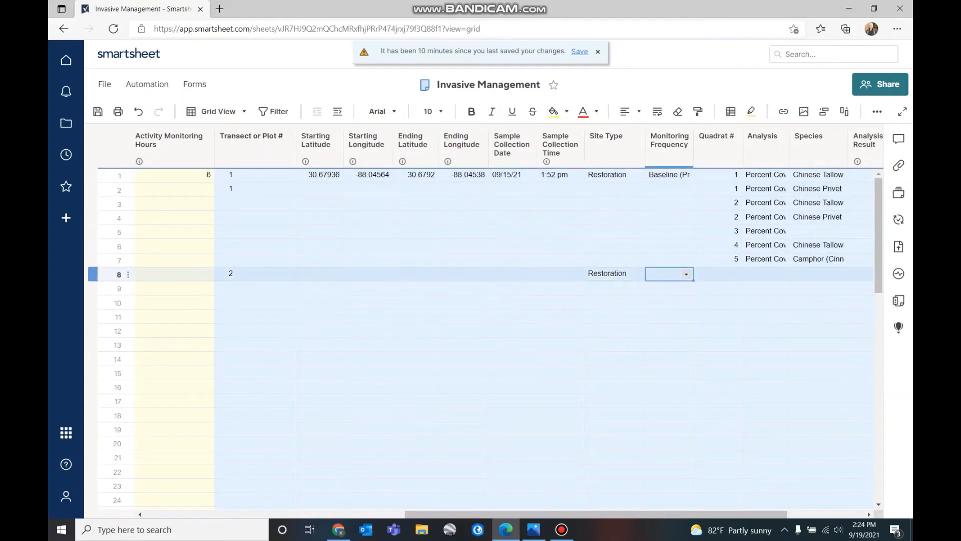
click(686, 275)
click(670, 286)
click(718, 302)
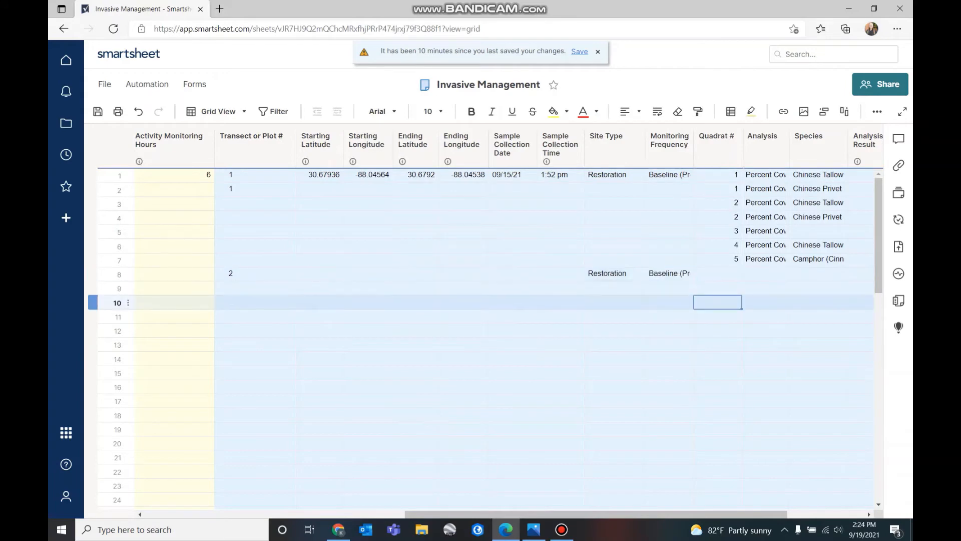
Enter quadrat 1 in row 8's Quadrat # cell
drag(595, 513, 673, 513)
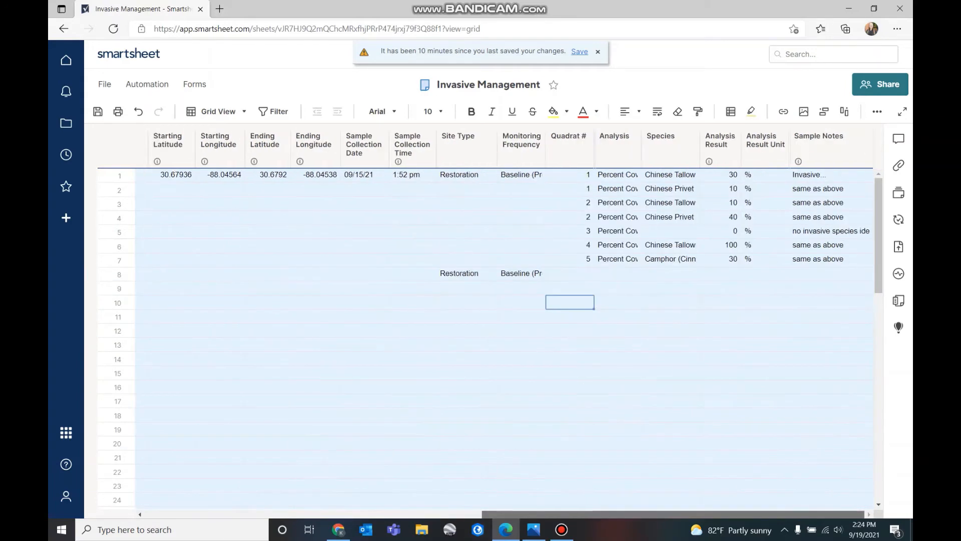
click(569, 274)
text(1)
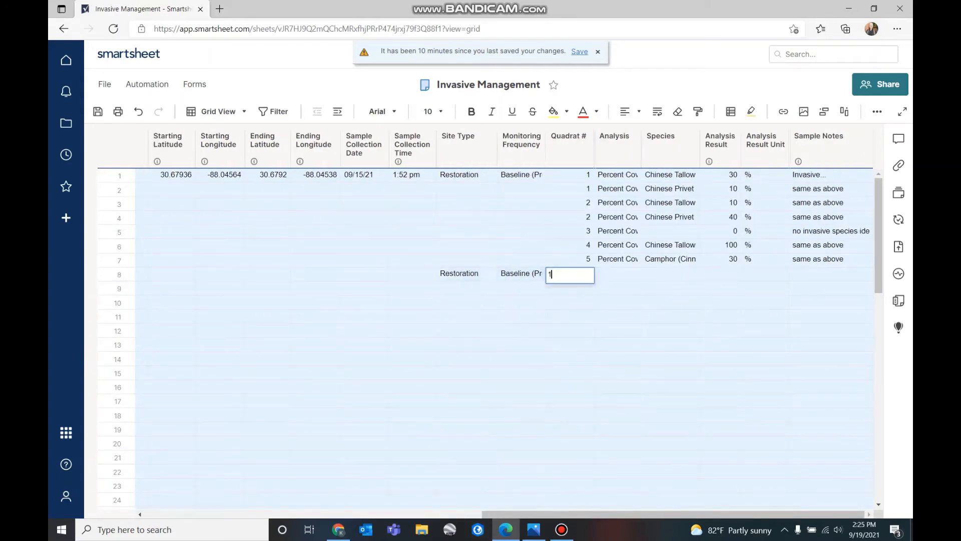
click(570, 330)
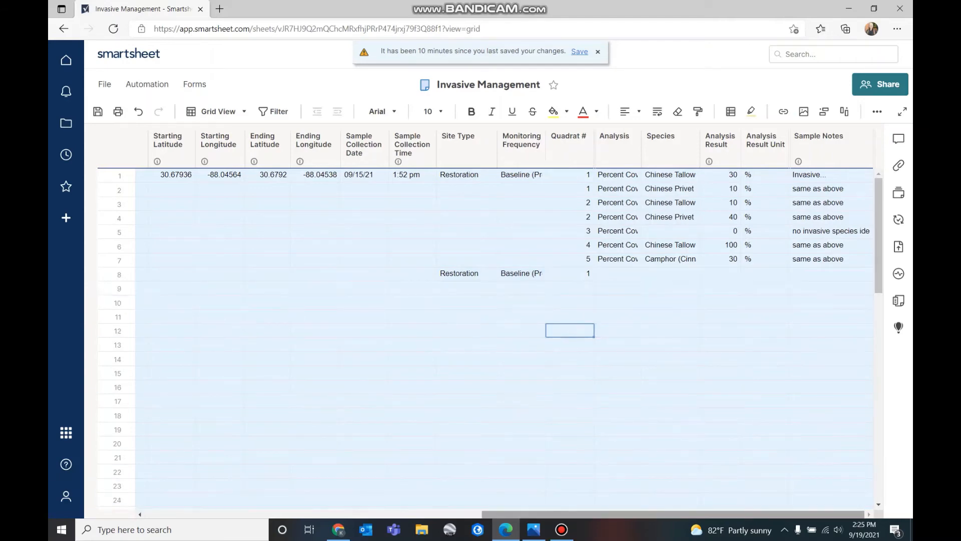
mouse_move(609, 514)
mouse_down()
mouse_move(436, 514)
mouse_move(609, 514)
mouse_up()
drag(609, 514, 270, 514)
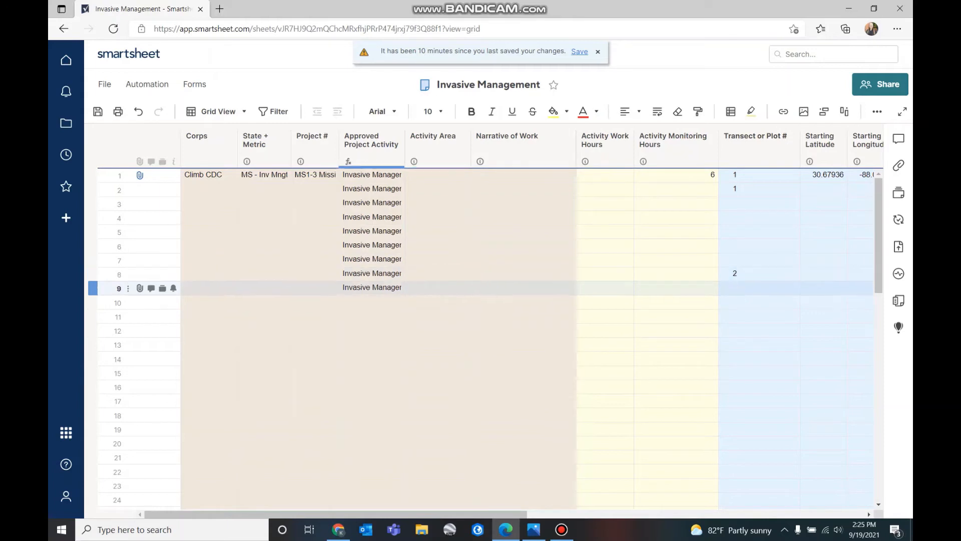
Scroll back to show the Corps through Narrative of Work columns for row 8
click(140, 274)
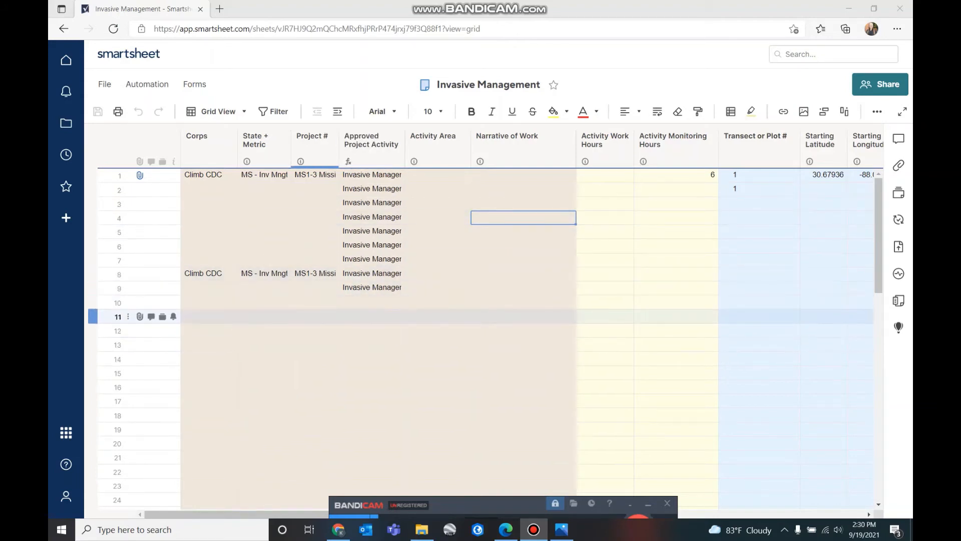
drag(280, 514, 524, 514)
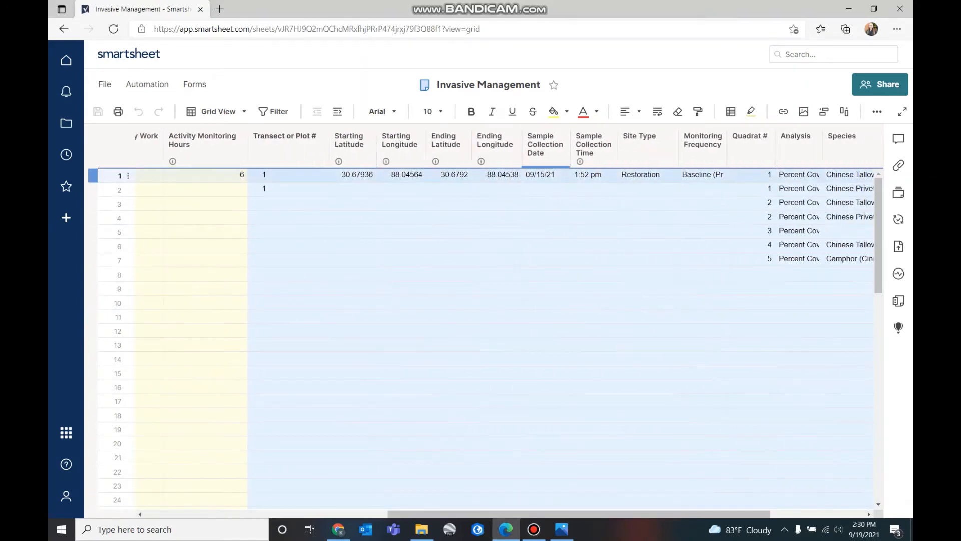
drag(576, 514, 333, 514)
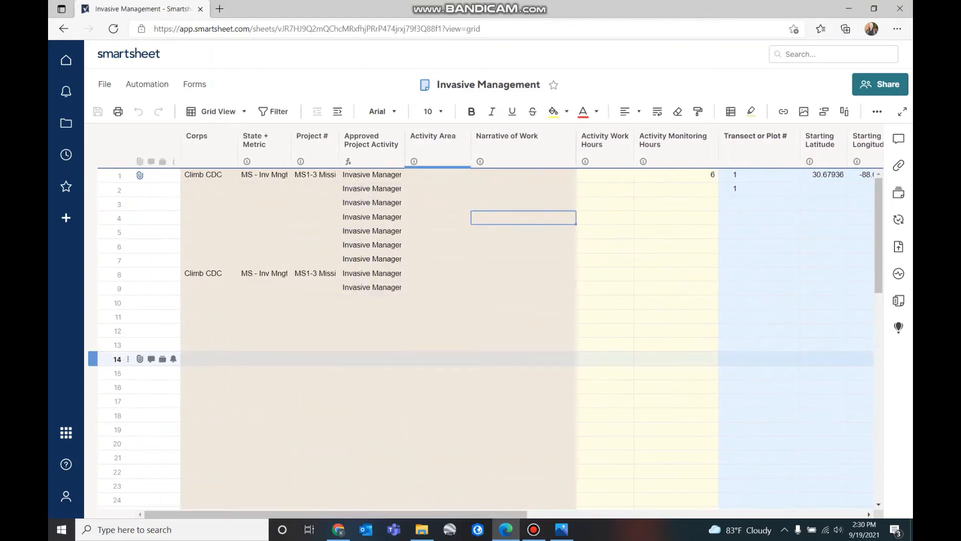
mouse_move(139, 175)
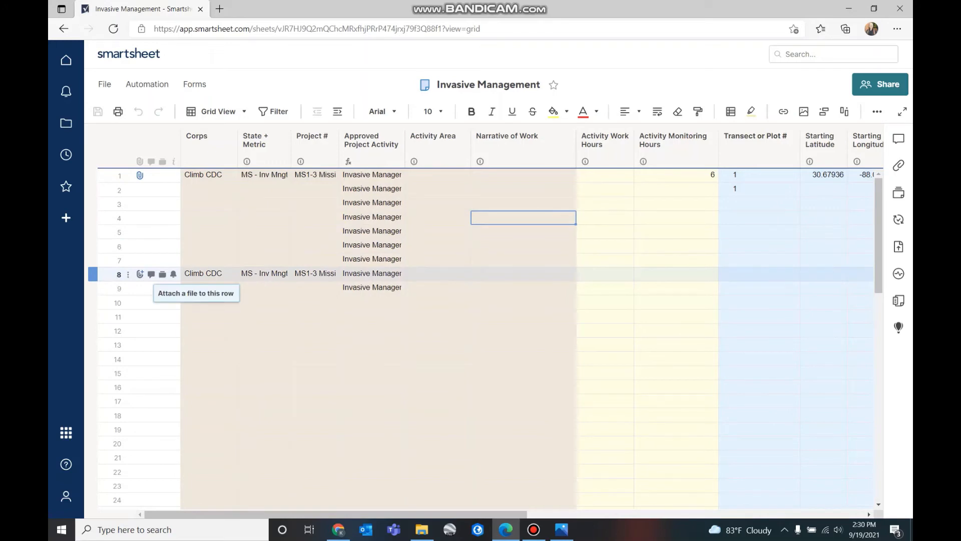
Upload full post datasheet, MS1_3Inv and pre_PP1_MS1_3 from the computer as row 8 attachments
click(140, 274)
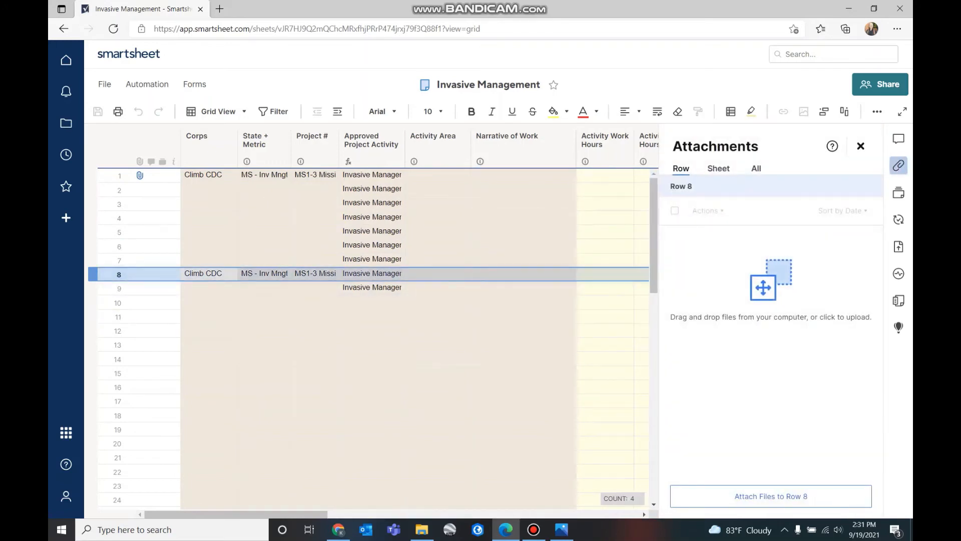
click(771, 496)
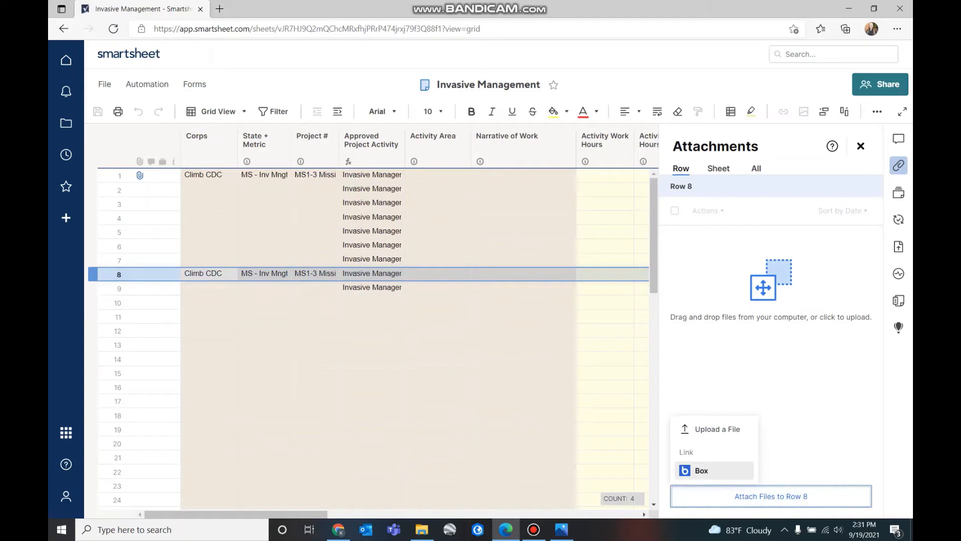
click(713, 429)
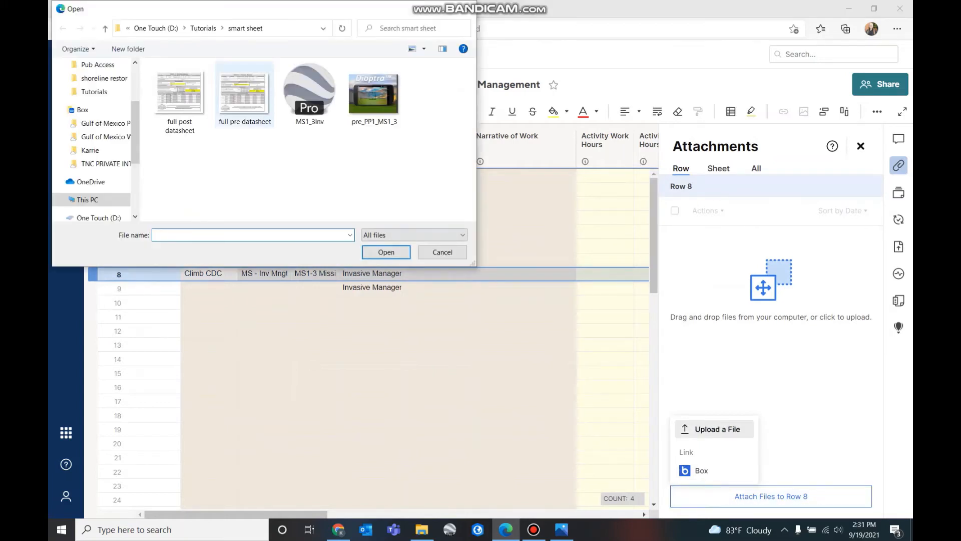
click(180, 97)
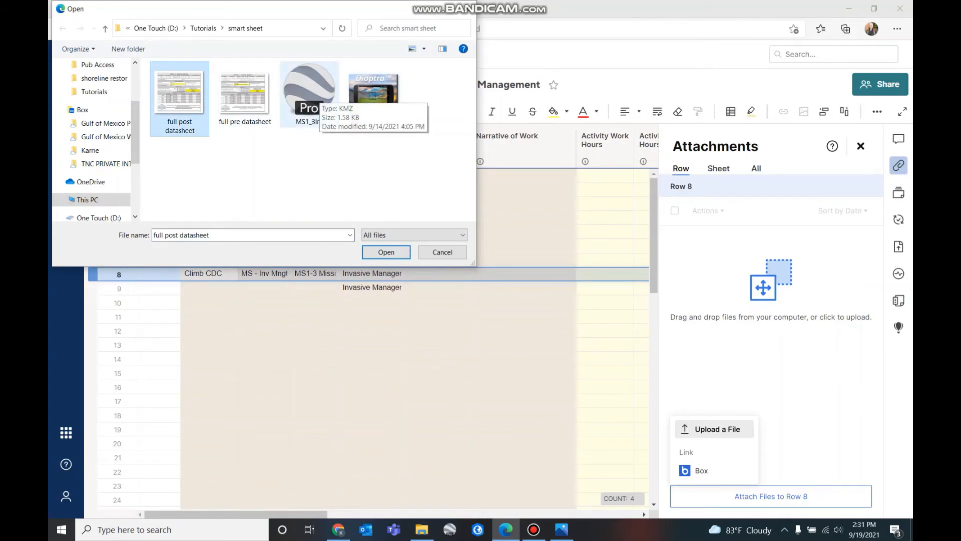
shift+click(310, 95)
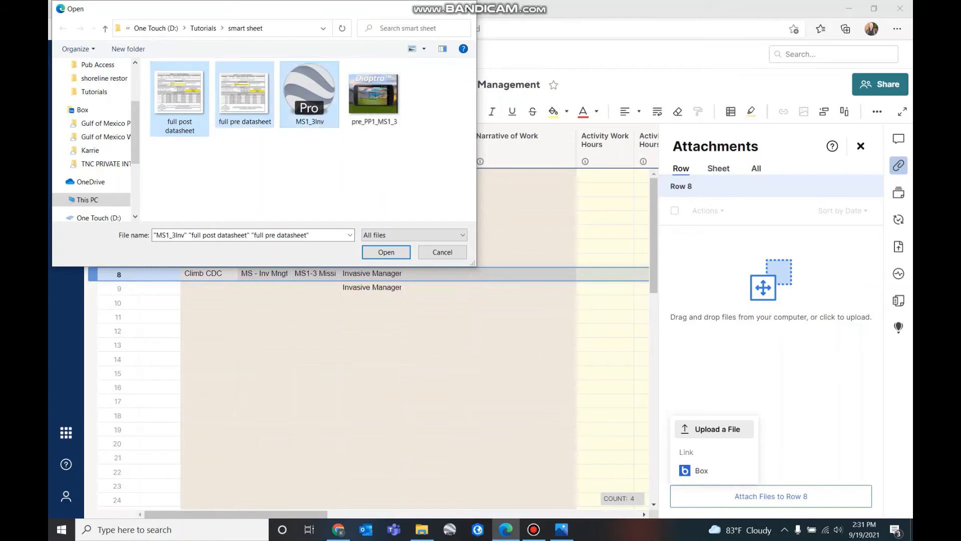
key(Left)
key(Left)
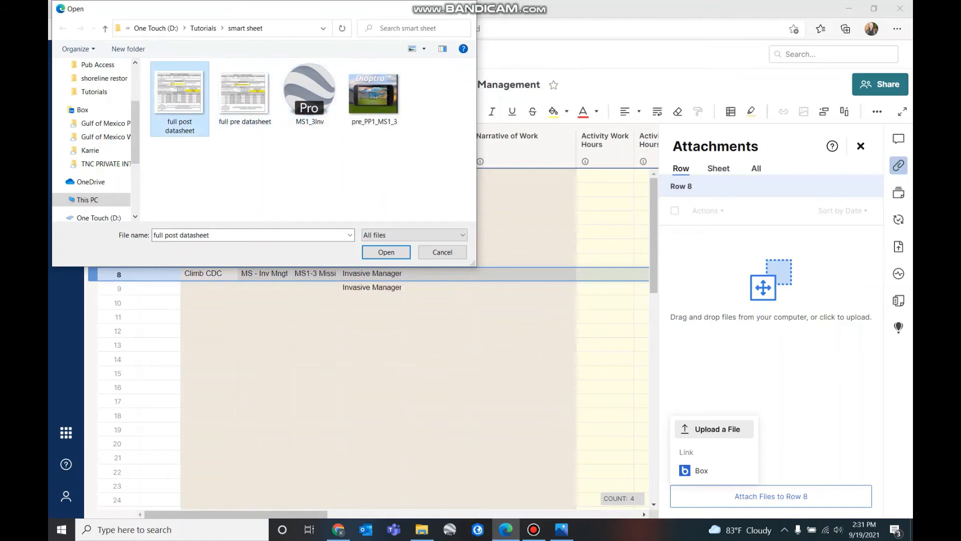
ctrl+click(310, 95)
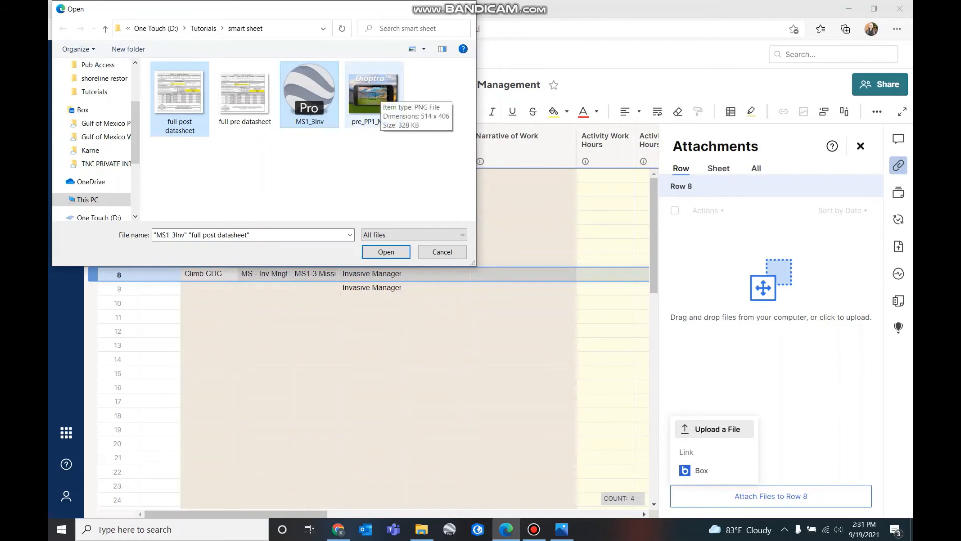
ctrl+click(378, 95)
click(386, 252)
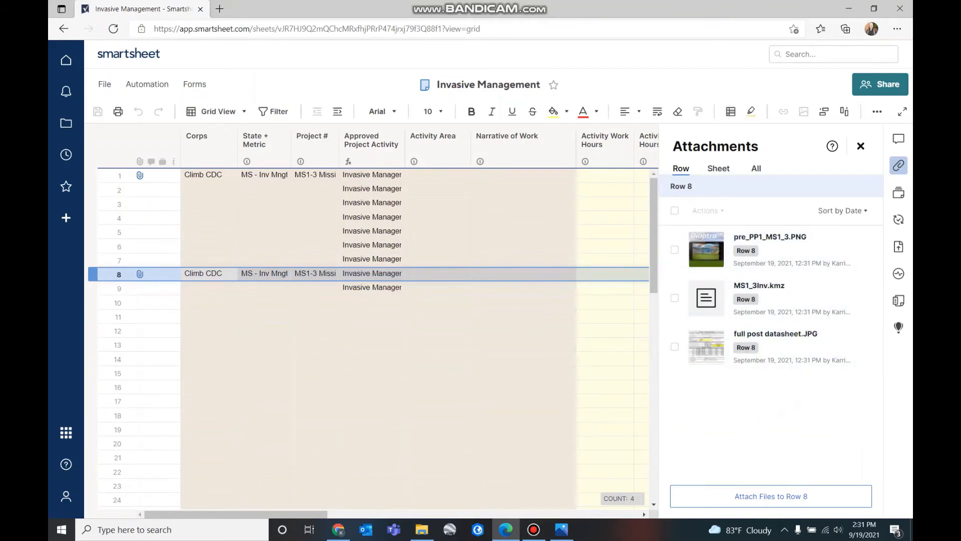
Enter 19.4 acres in row 8's Activity Area after checking the uploaded datasheet image
click(860, 146)
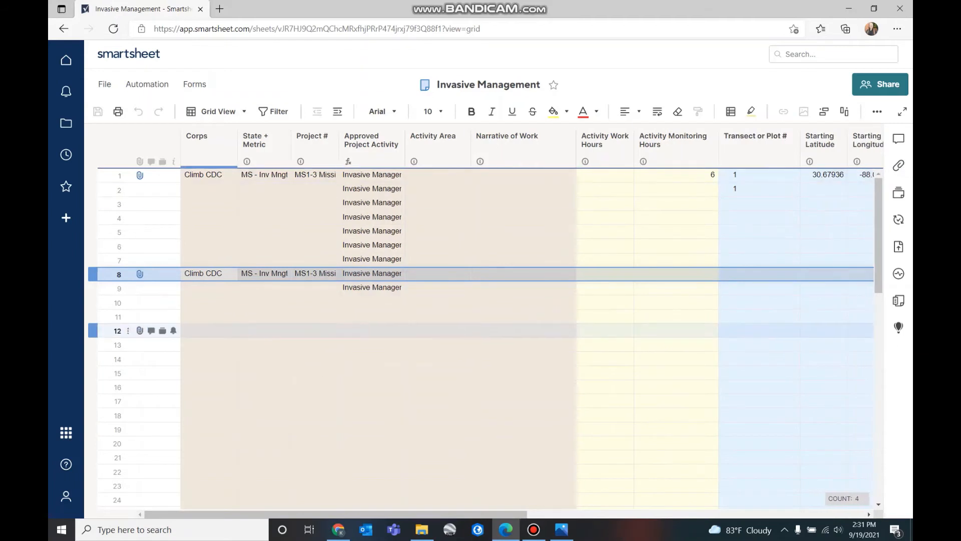
click(140, 273)
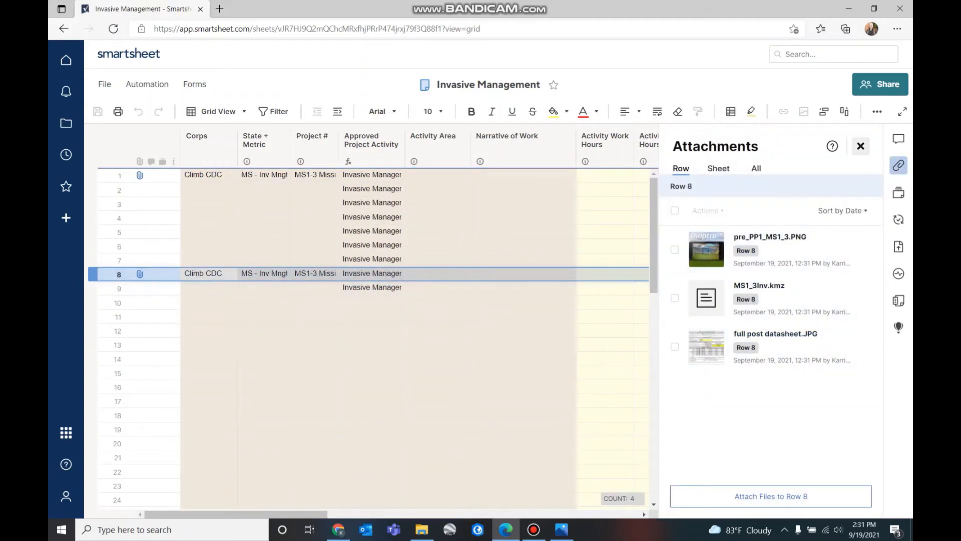
click(860, 145)
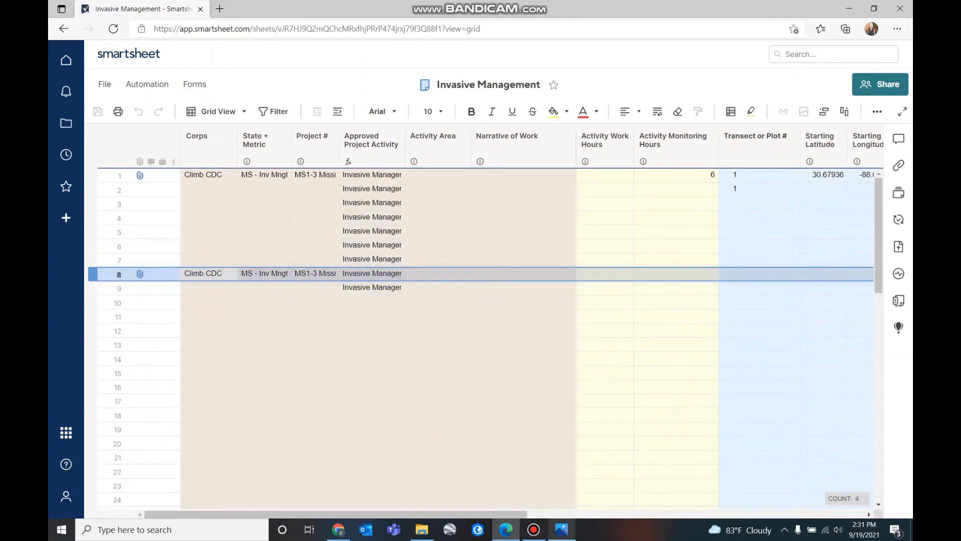
click(561, 529)
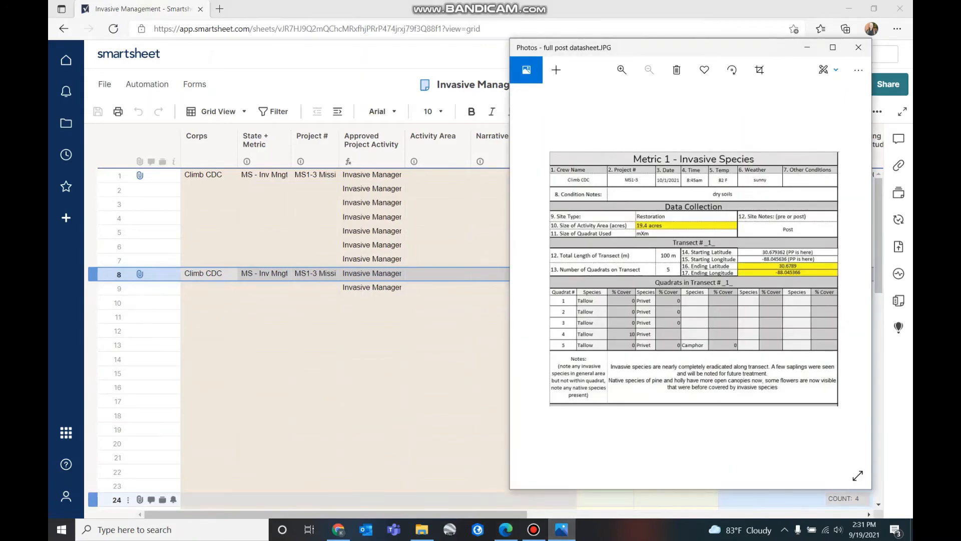
key(alt+Tab)
click(438, 273)
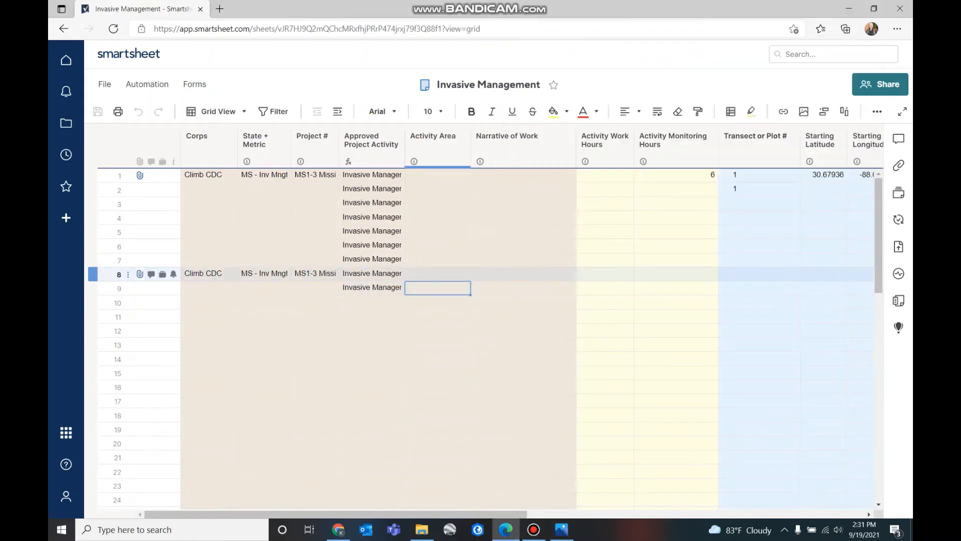
text(19)
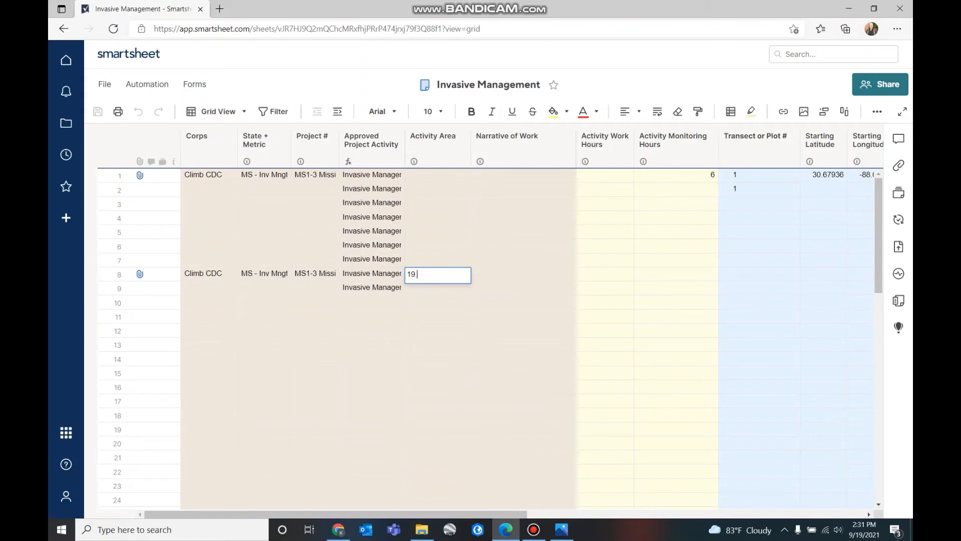
text(.4 acres)
click(523, 358)
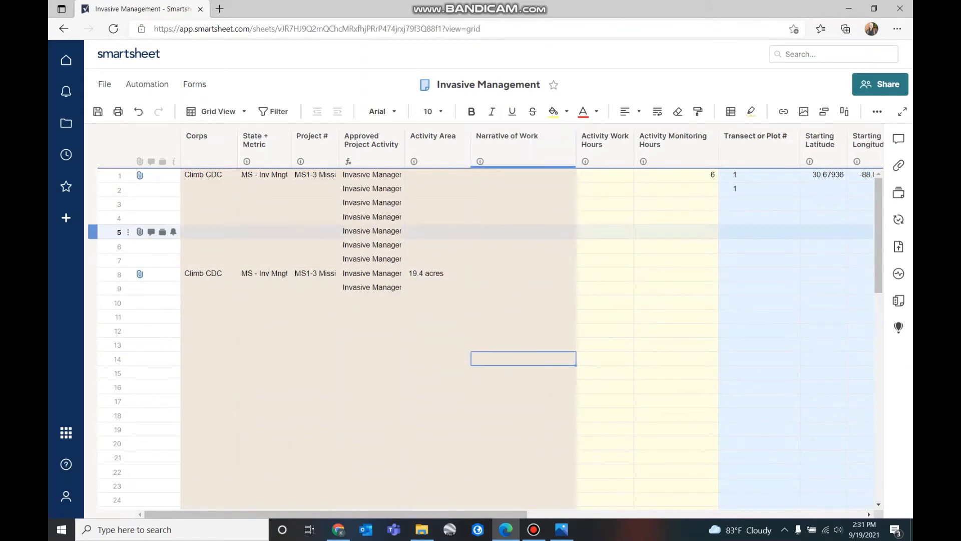
click(523, 274)
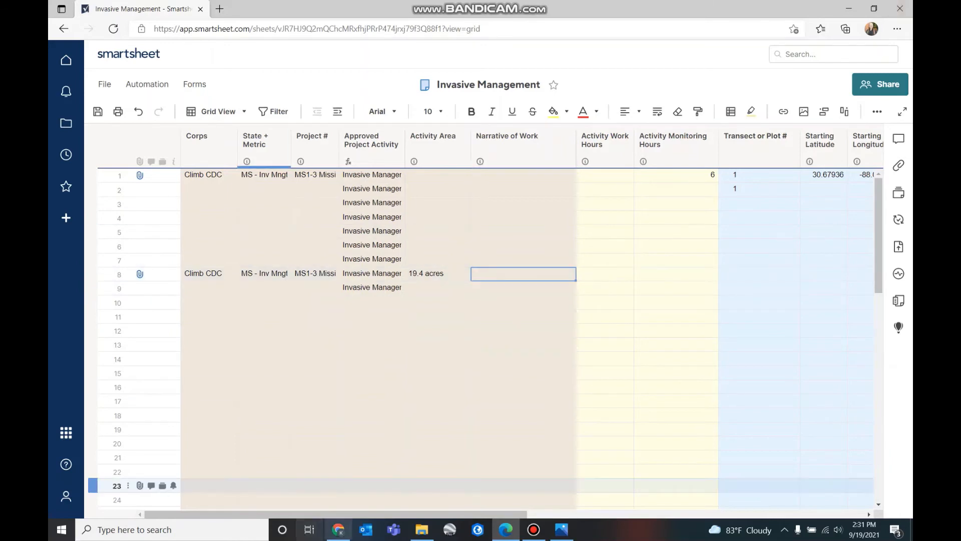
mouse_move(480, 161)
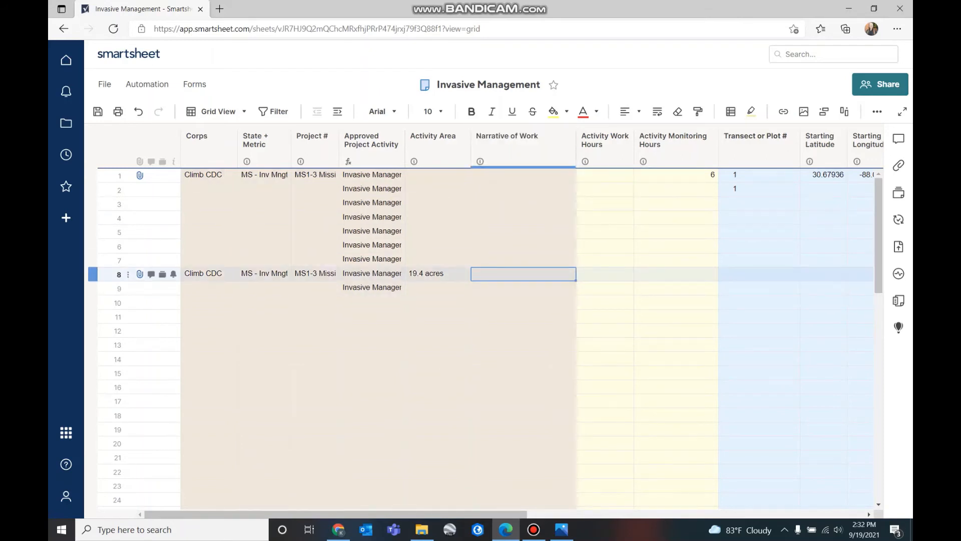
Write row 8's narrative: tallow, privet and camphor were treated using herbicide and mechanical methods
text(Inva)
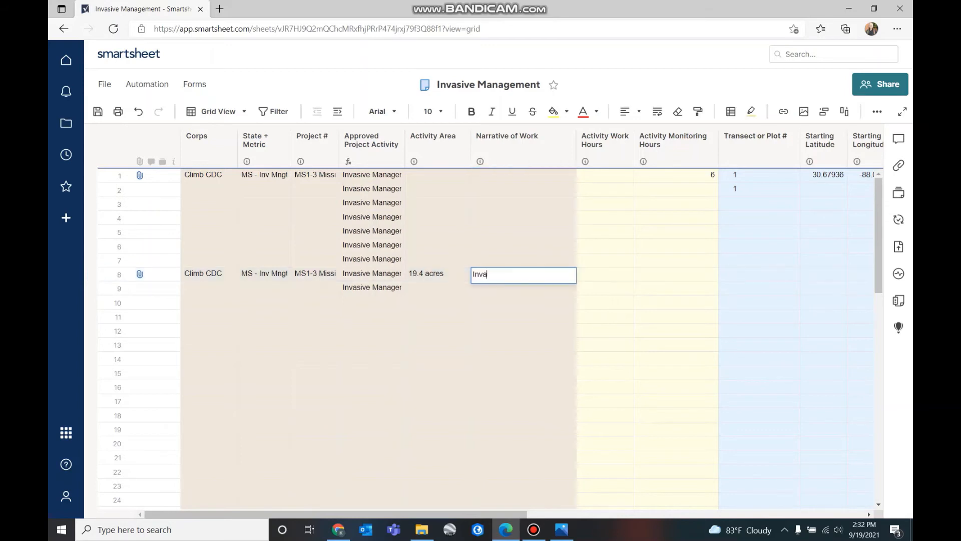
text(sive species of tallow, privet, and c)
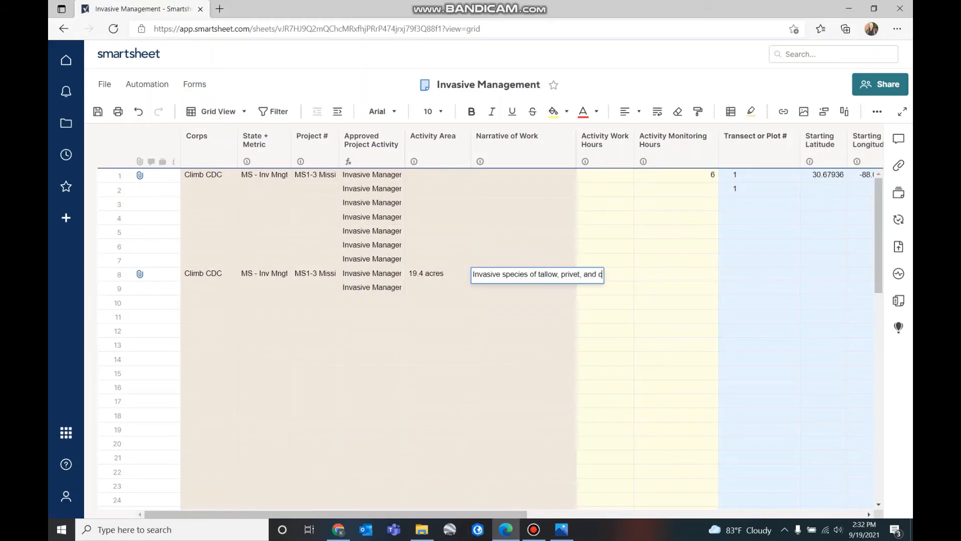
text(amphor were treated)
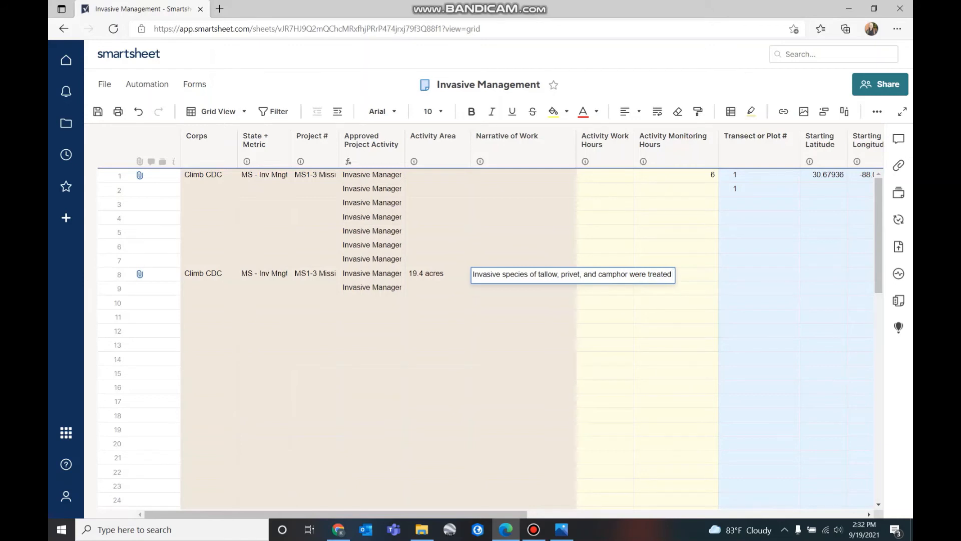
text( using herbicide and)
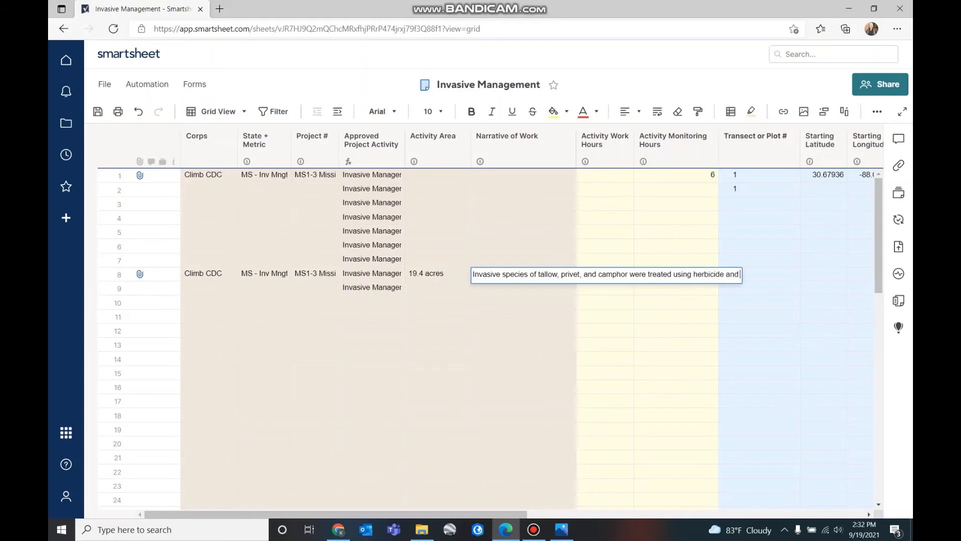
text( medhanical method)
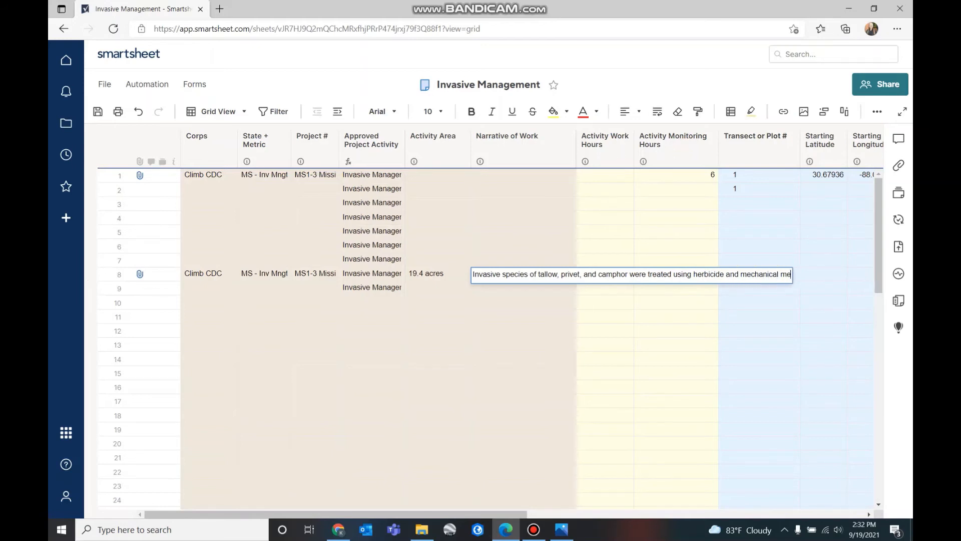
key(BackSpace)
text(ds.)
click(524, 331)
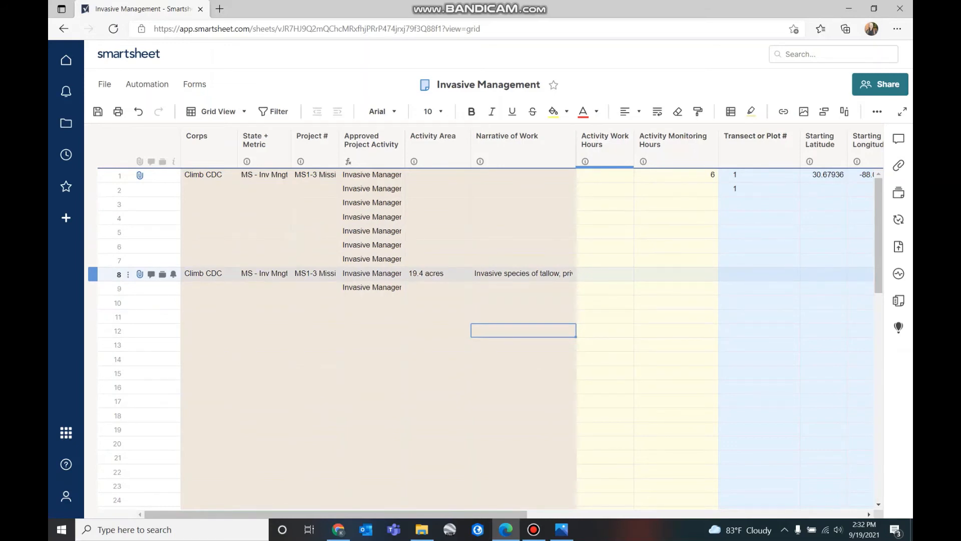
Enter 100 as row 8's Activity Work Hours, checked against the datasheet image
click(604, 273)
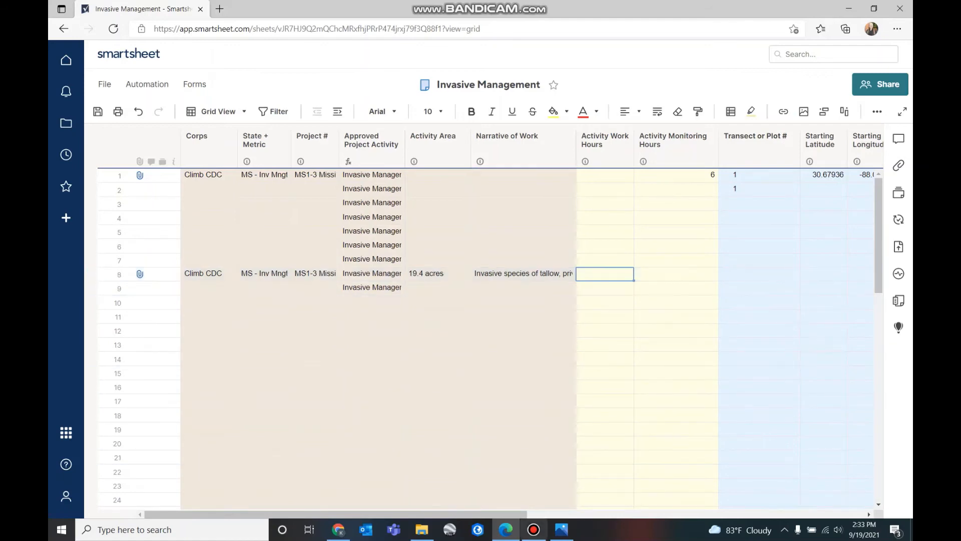
click(561, 529)
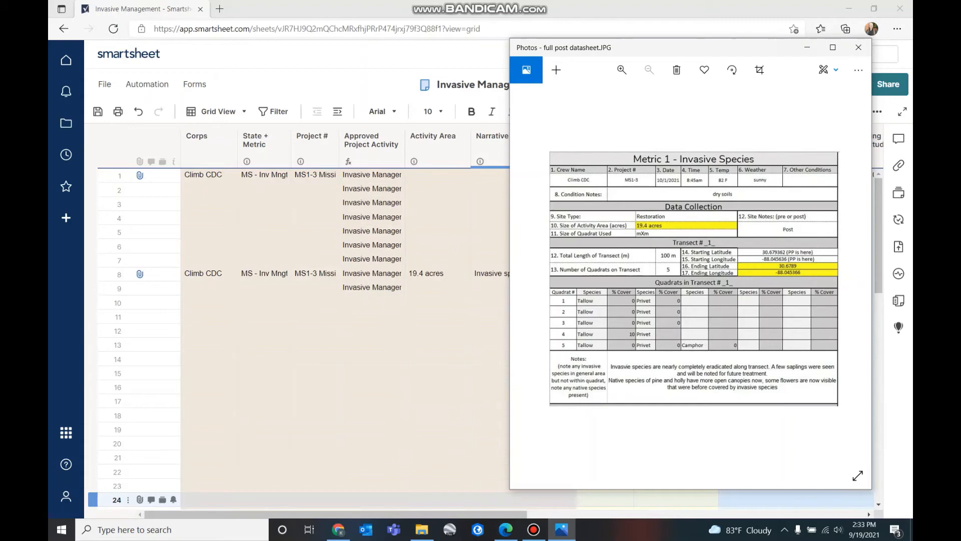
click(501, 317)
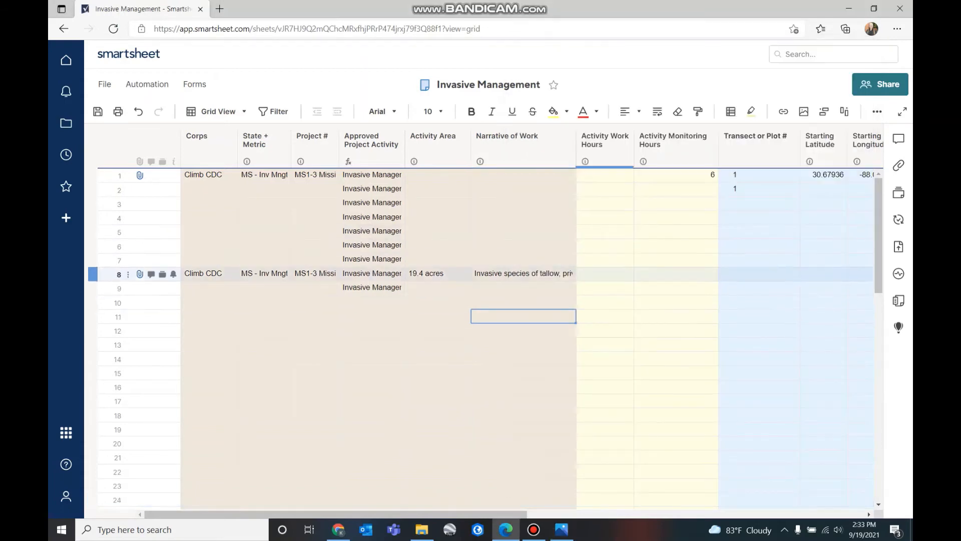
click(604, 274)
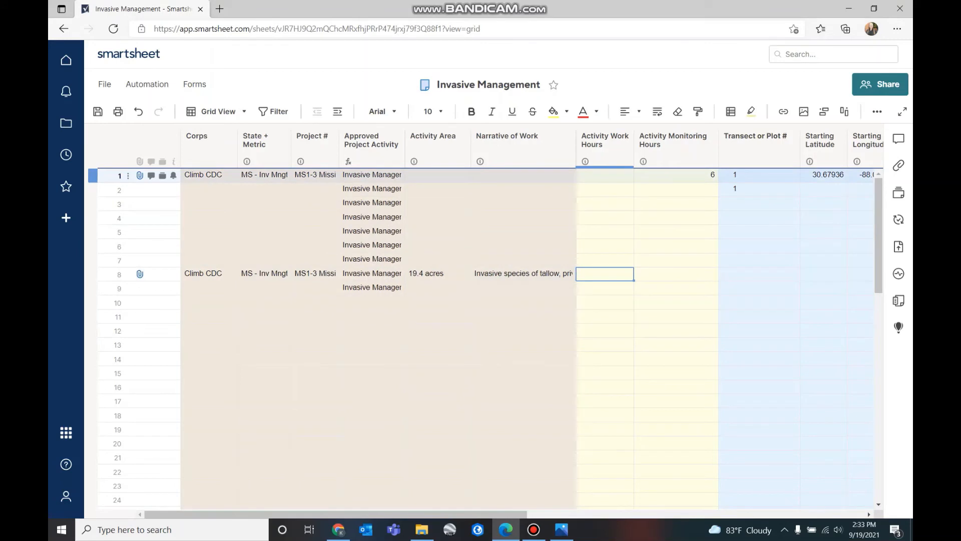
mouse_move(585, 161)
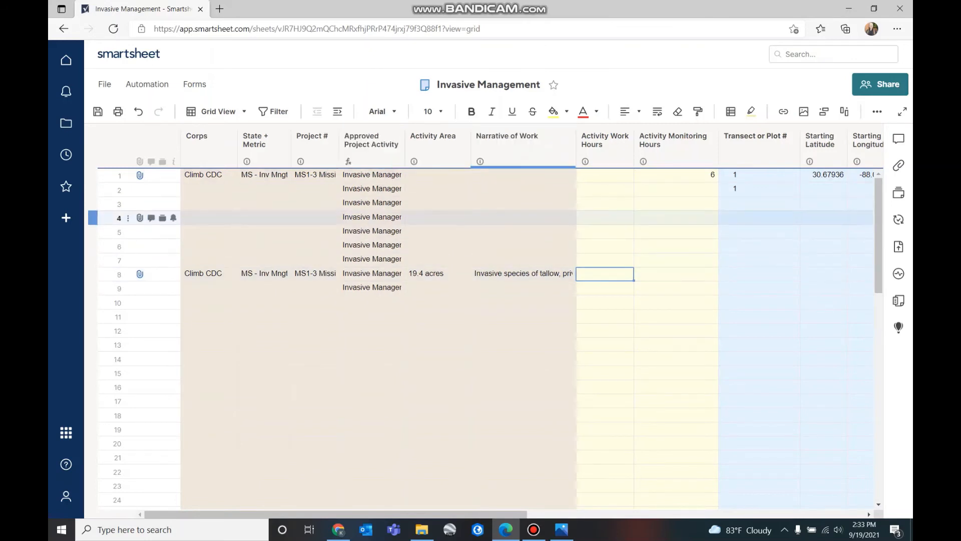
text(80)
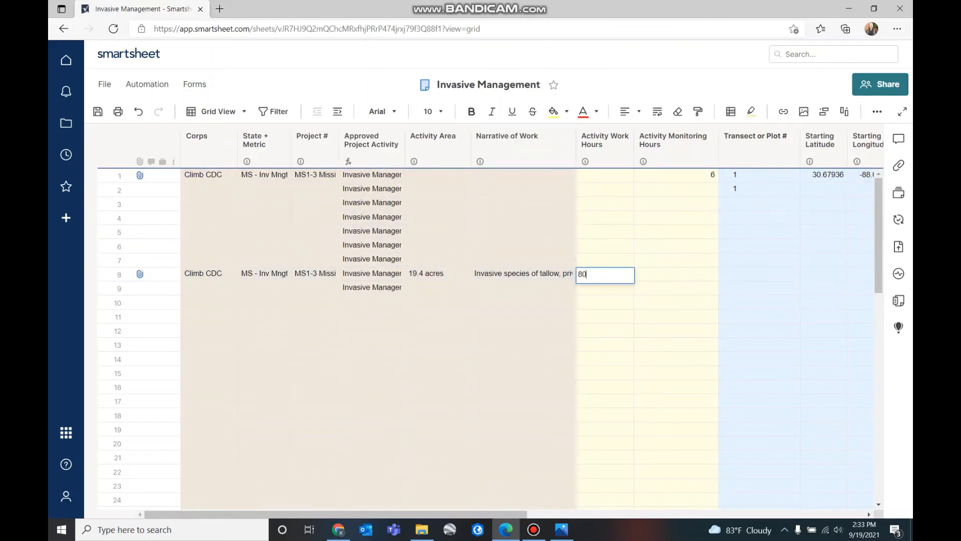
key(BackSpace)
key(BackSpace)
text(100)
click(605, 330)
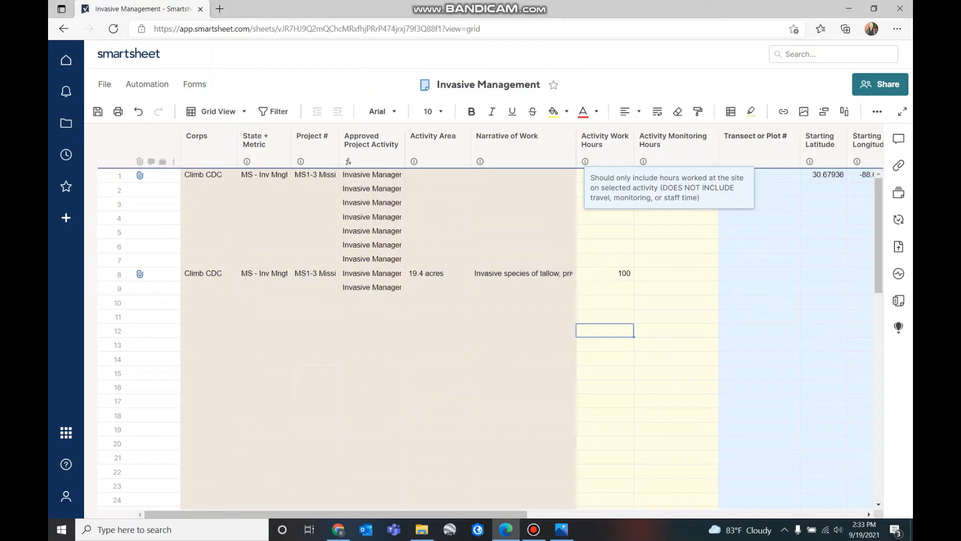
click(604, 274)
click(676, 273)
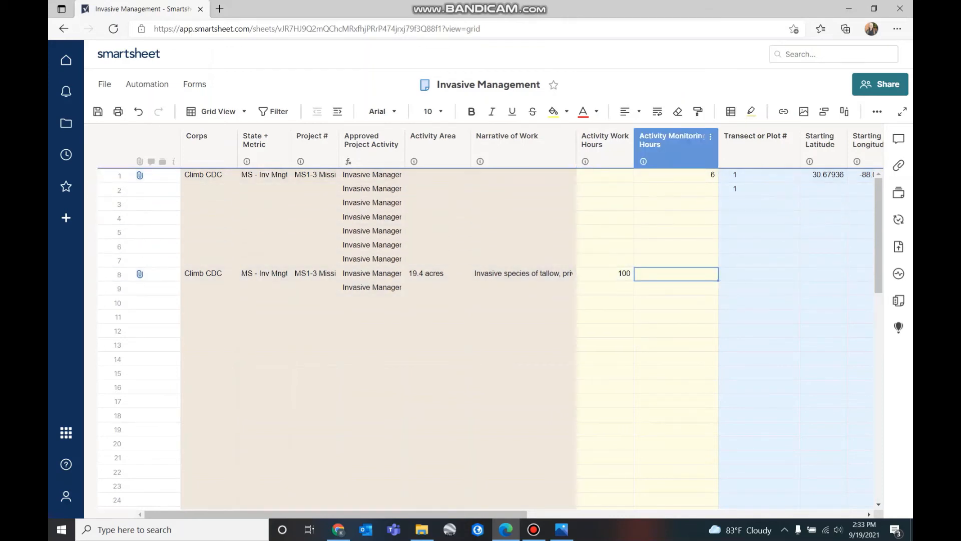
Enter 11 as row 8's Activity Monitoring Hours
mouse_move(643, 161)
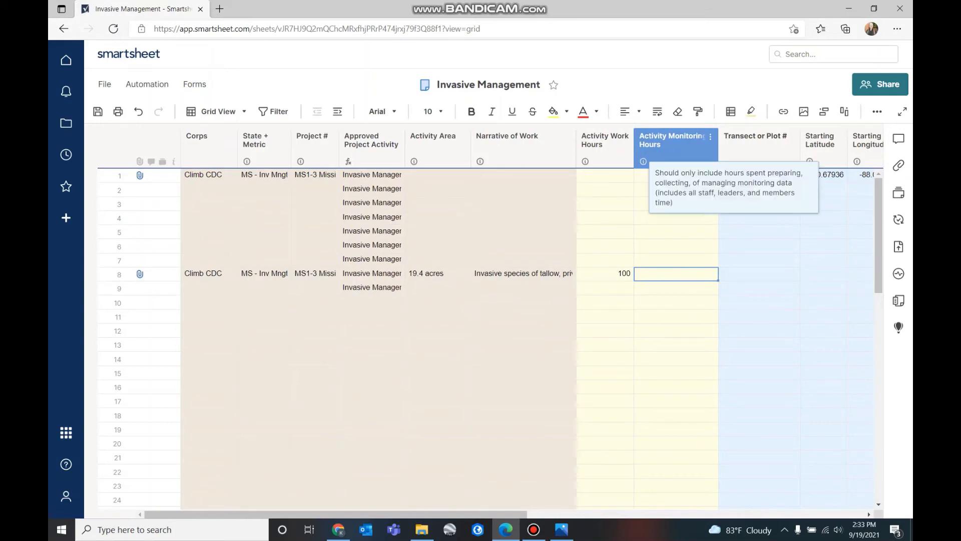
click(675, 175)
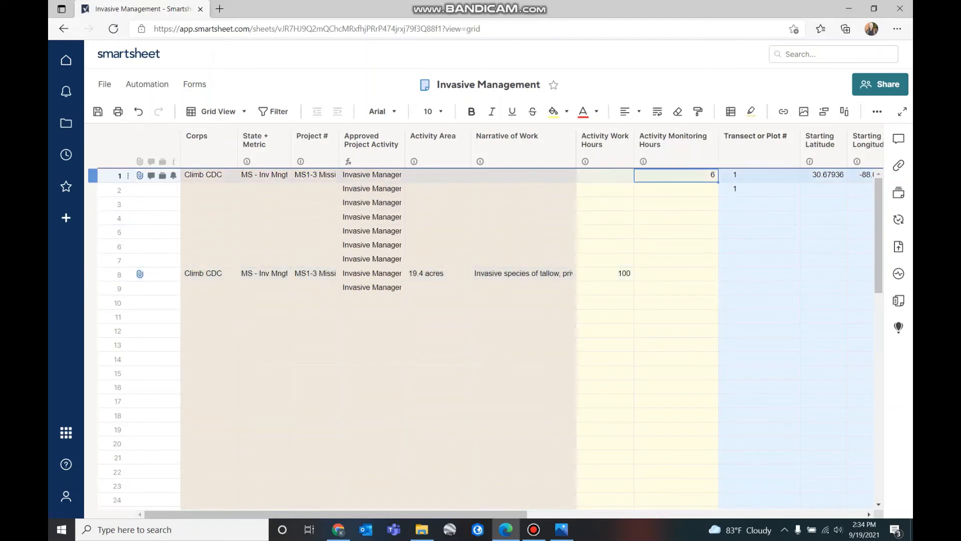
click(676, 274)
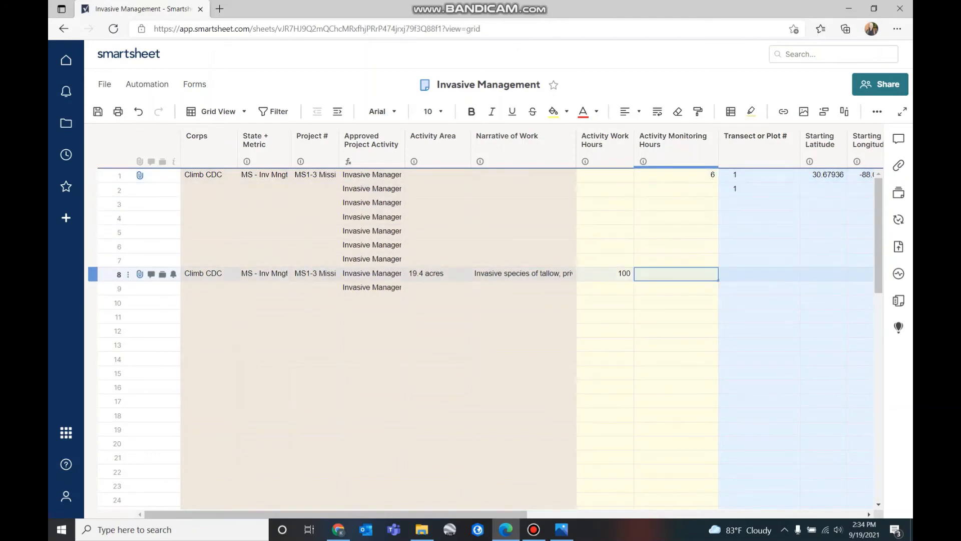
text(11)
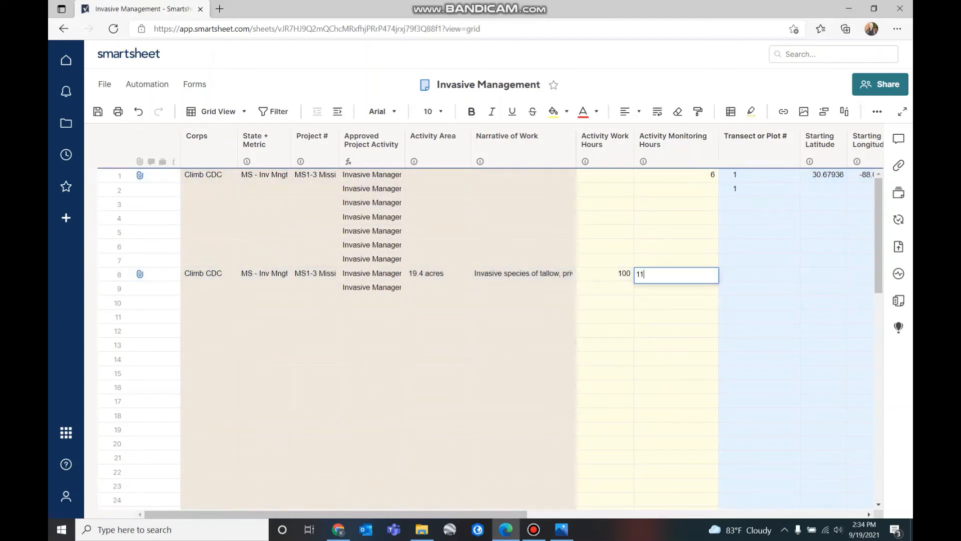
click(676, 301)
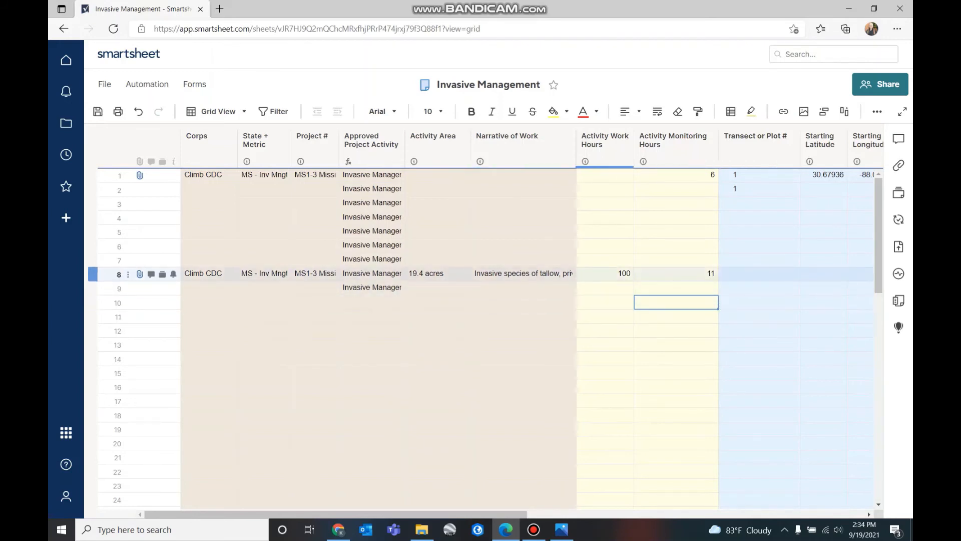
Copy row 8's Activity Area through Monitoring Hours values into rows 7 up to 1
click(438, 274)
key(ctrl+c)
click(676, 344)
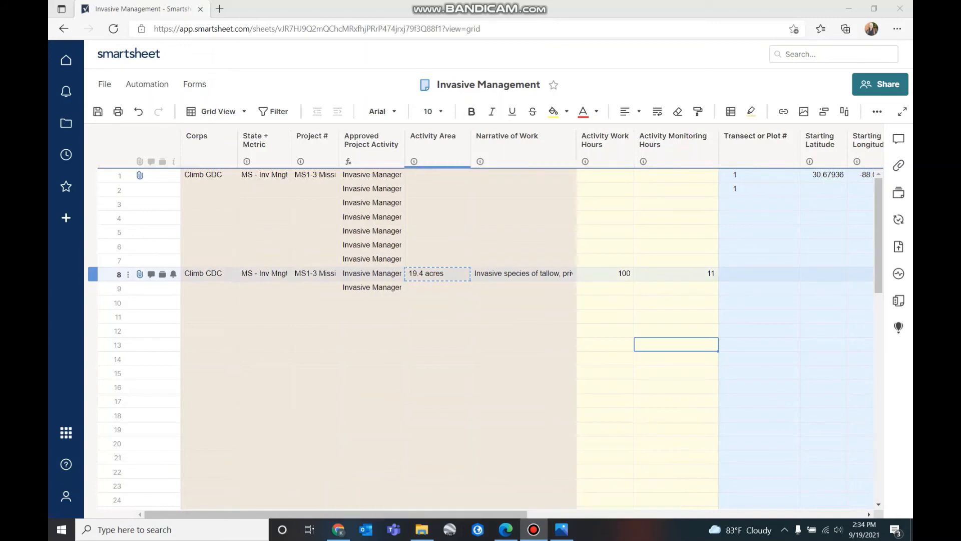
drag(521, 273, 675, 274)
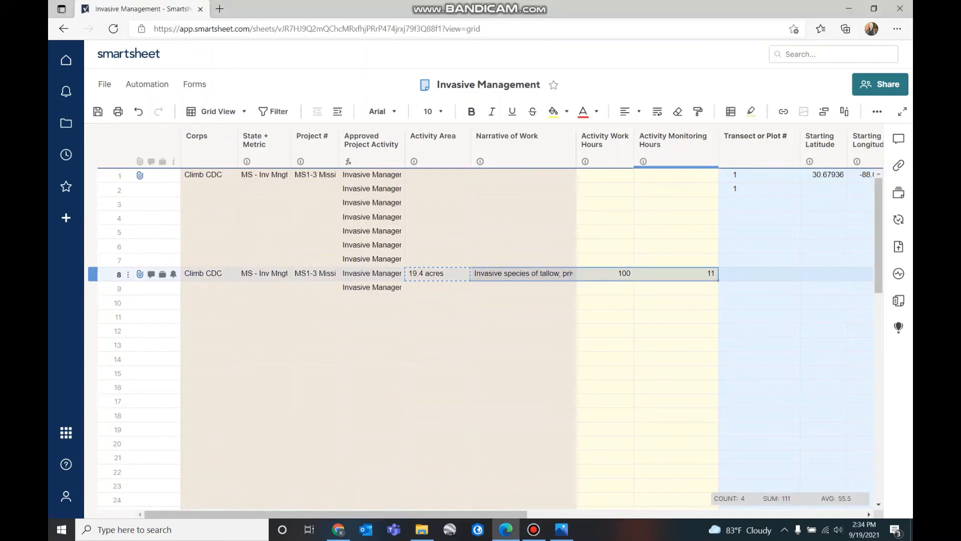
shift+click(438, 273)
key(ctrl+c)
click(438, 259)
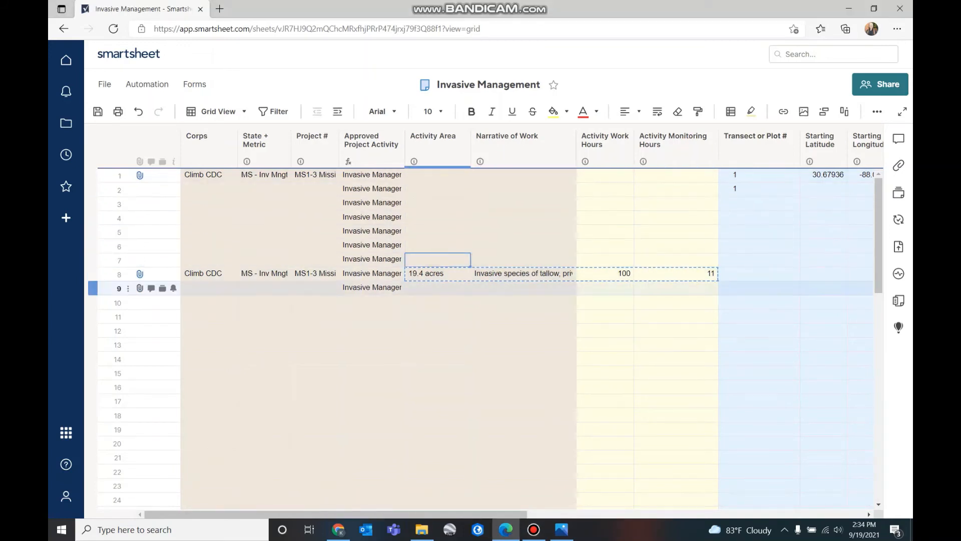
key(ctrl+v)
click(438, 245)
key(ctrl+v)
click(437, 231)
key(ctrl+v)
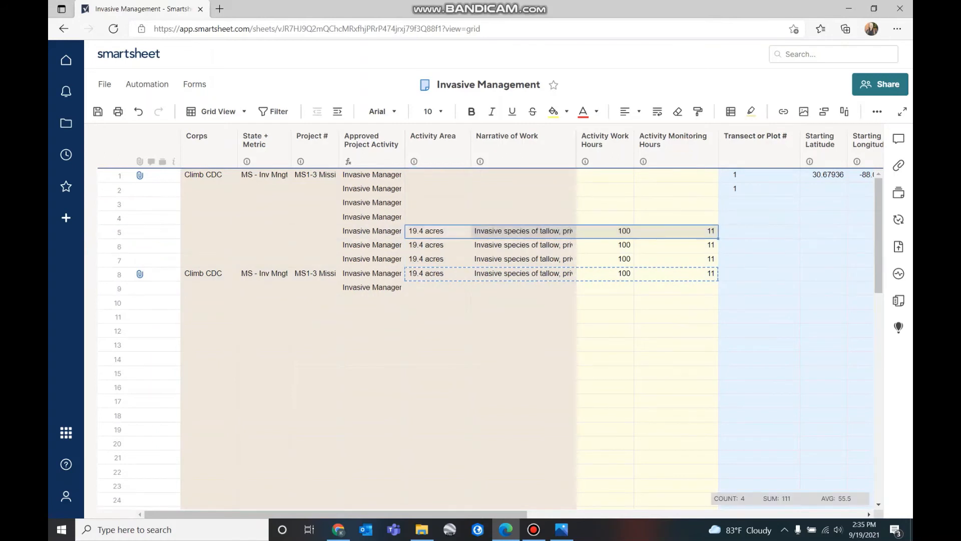
click(438, 217)
key(ctrl+v)
click(438, 203)
key(ctrl+v)
click(438, 189)
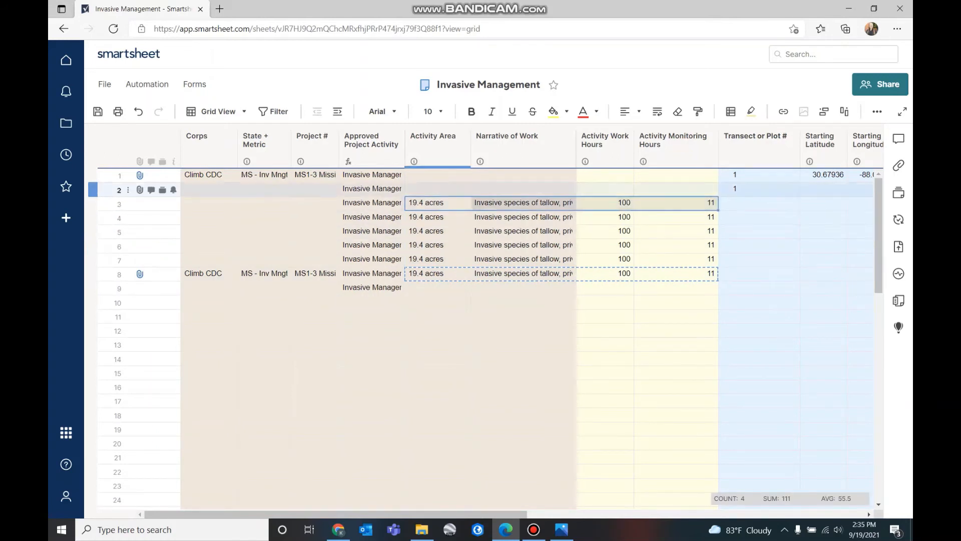
key(ctrl+v)
click(438, 175)
key(ctrl+v)
click(523, 331)
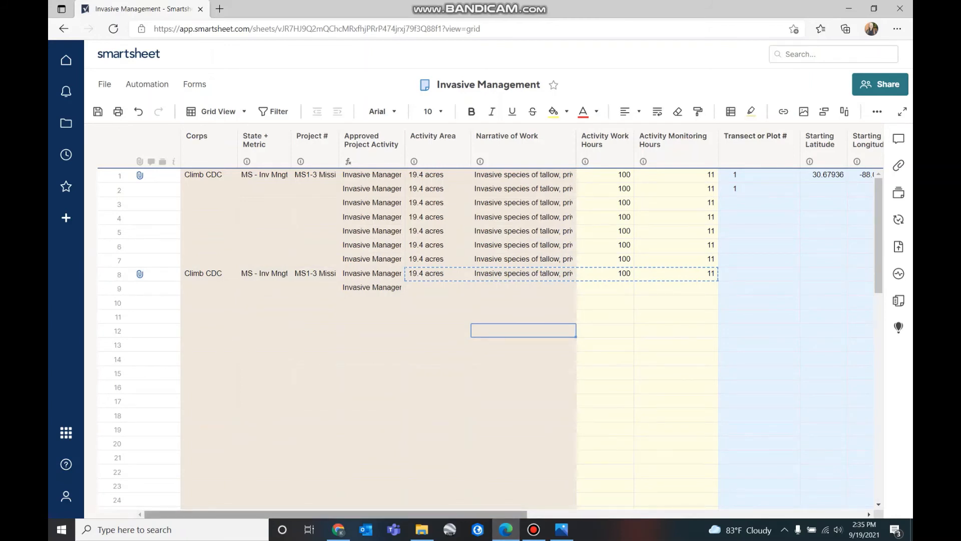
drag(336, 514, 595, 514)
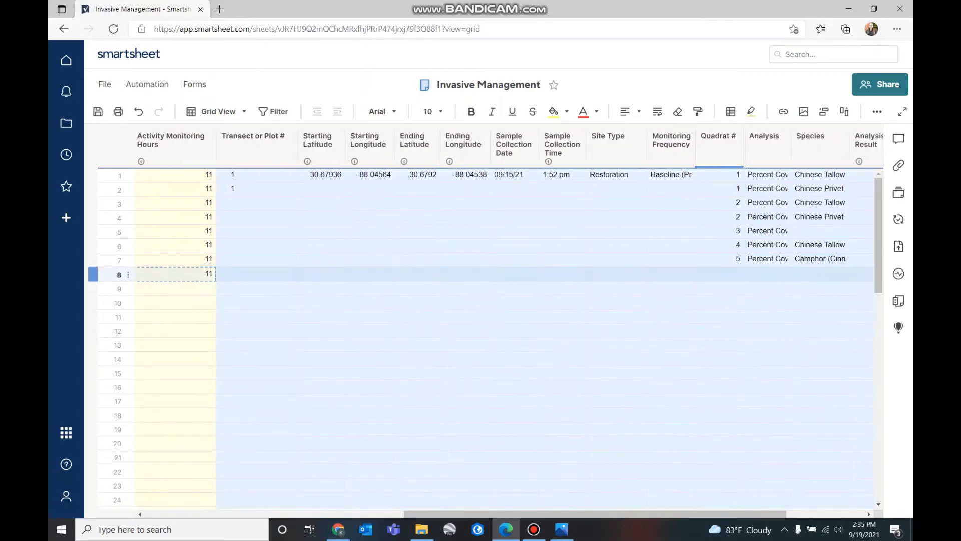
Check the field datasheet photo and enter transect 2 in row 8's Transect or Plot #
click(561, 529)
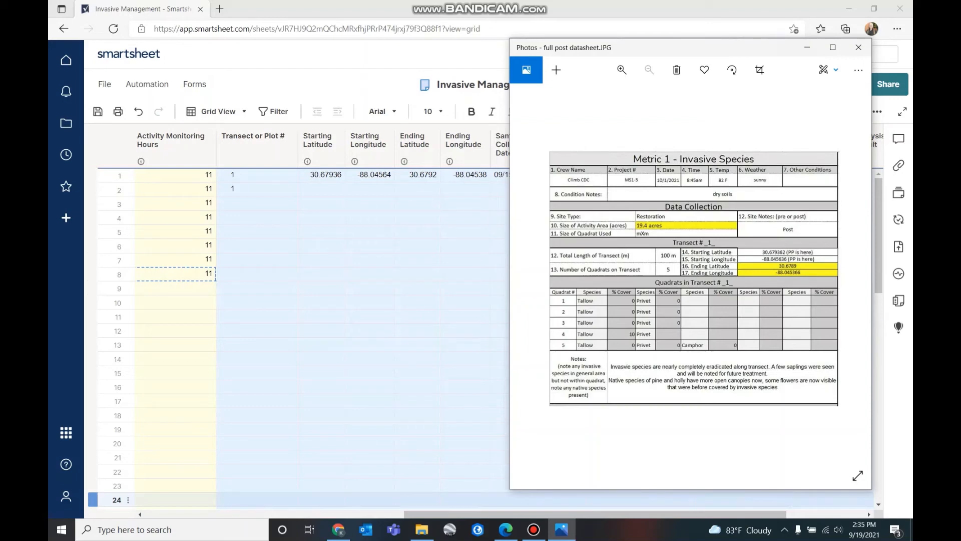
click(465, 372)
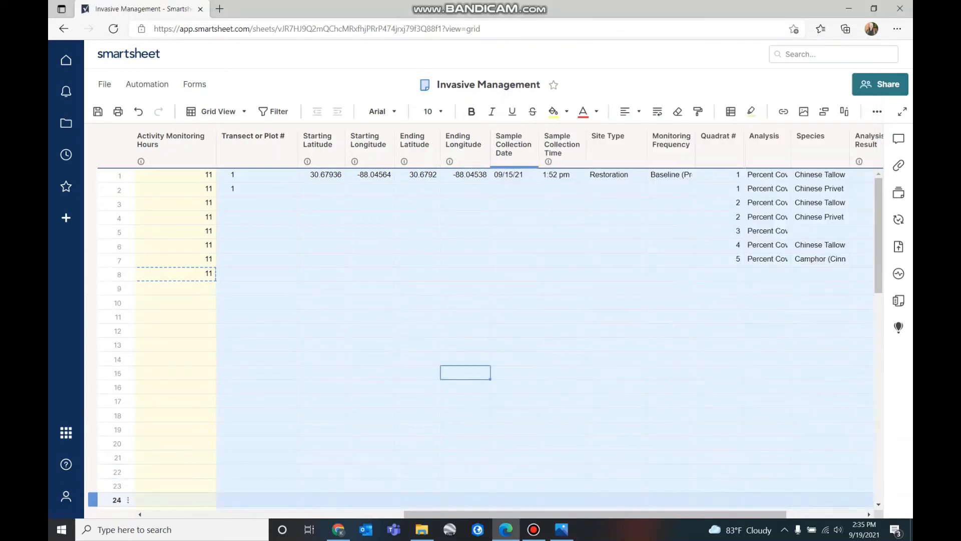
drag(595, 514, 559, 514)
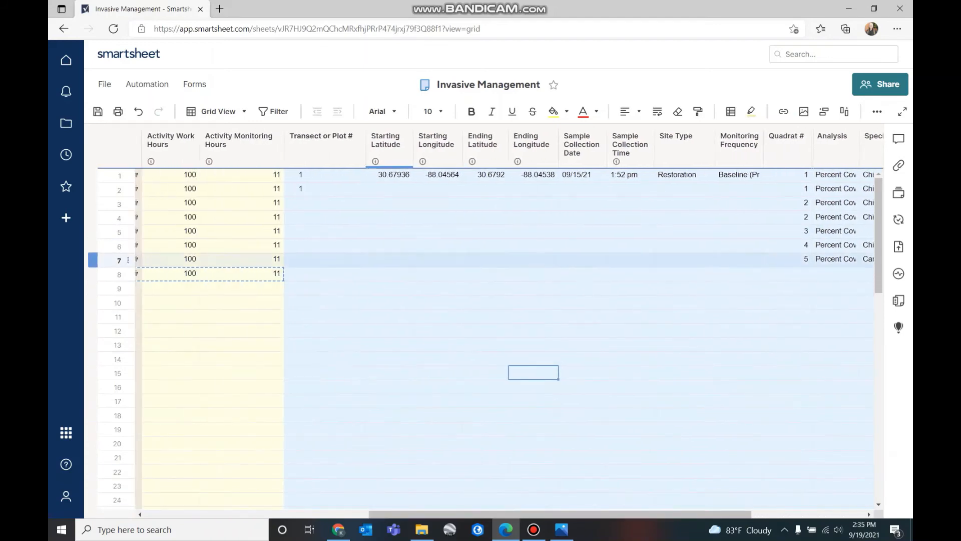
click(325, 274)
text(2)
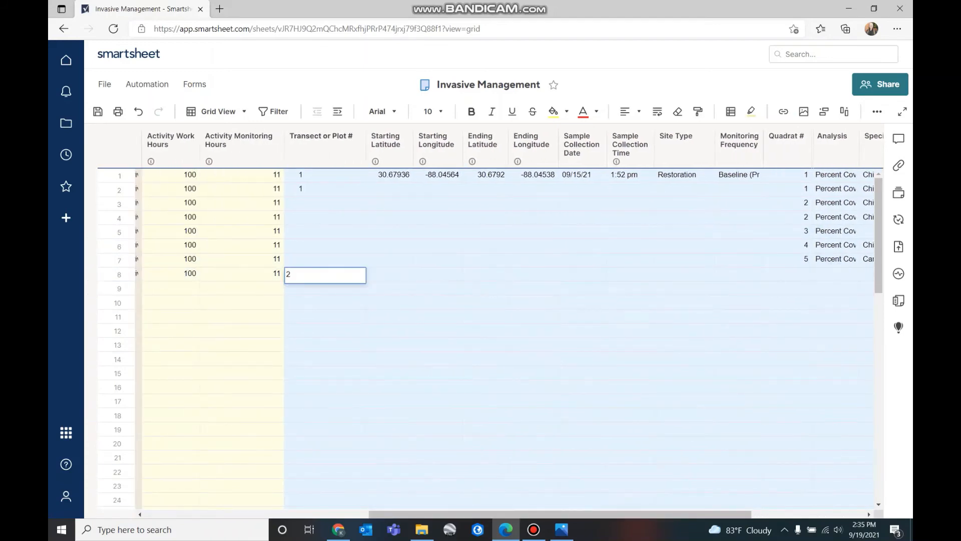
click(630, 343)
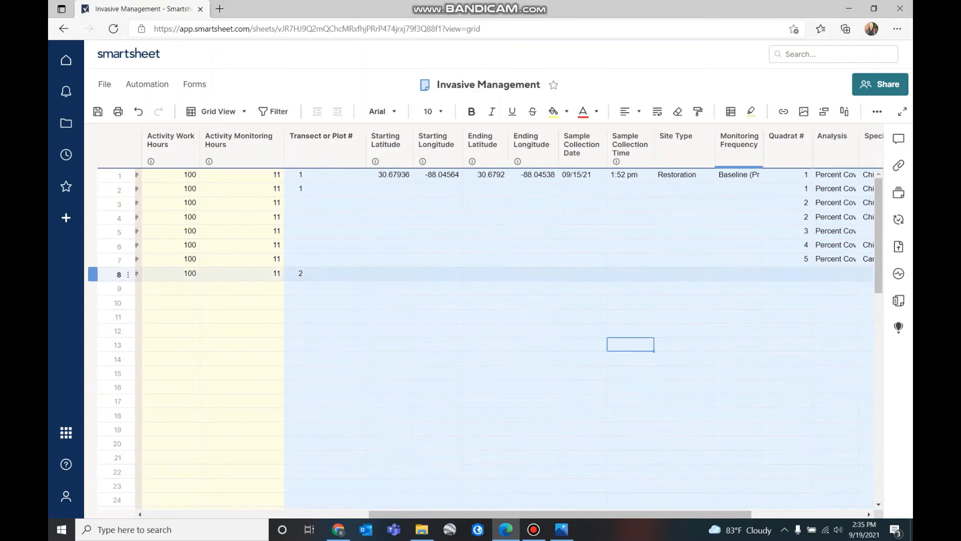
Set row 8's Site Type to Restoration and Monitoring Frequency to As-Built (Post)
click(684, 273)
click(707, 273)
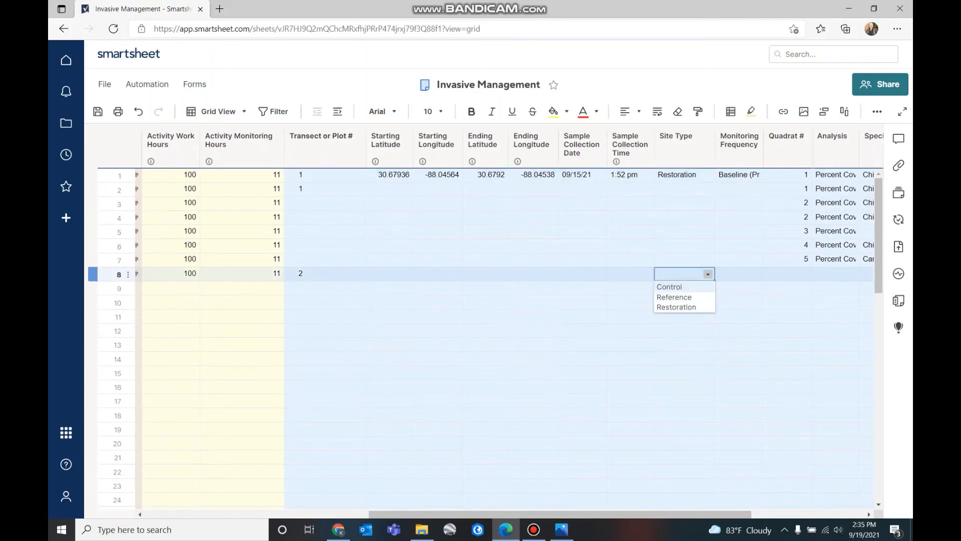
click(676, 307)
click(736, 274)
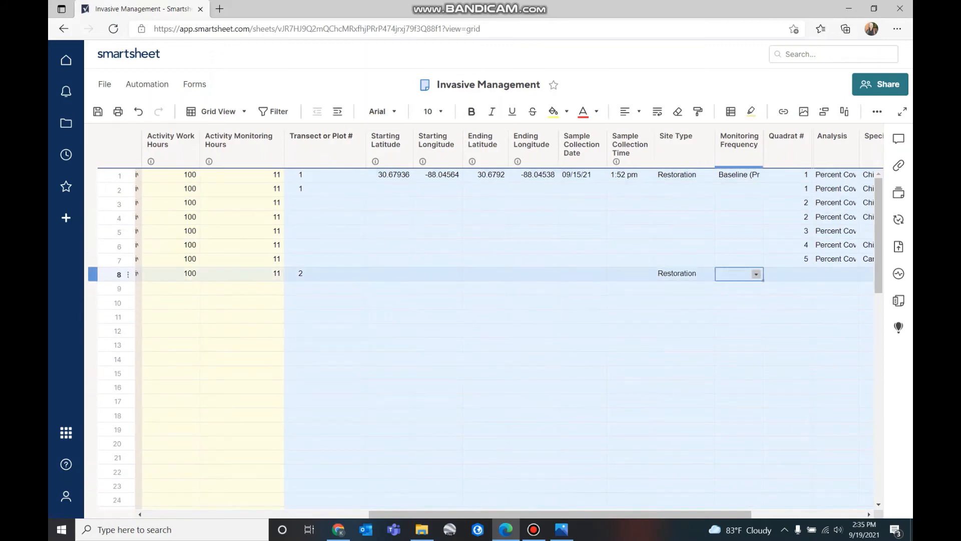
click(755, 273)
click(742, 297)
click(684, 316)
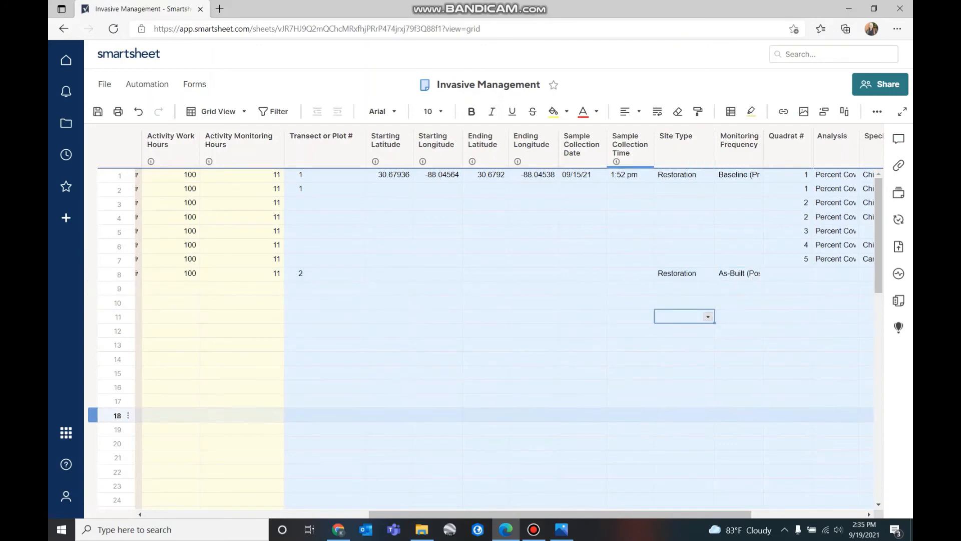
drag(559, 514, 673, 514)
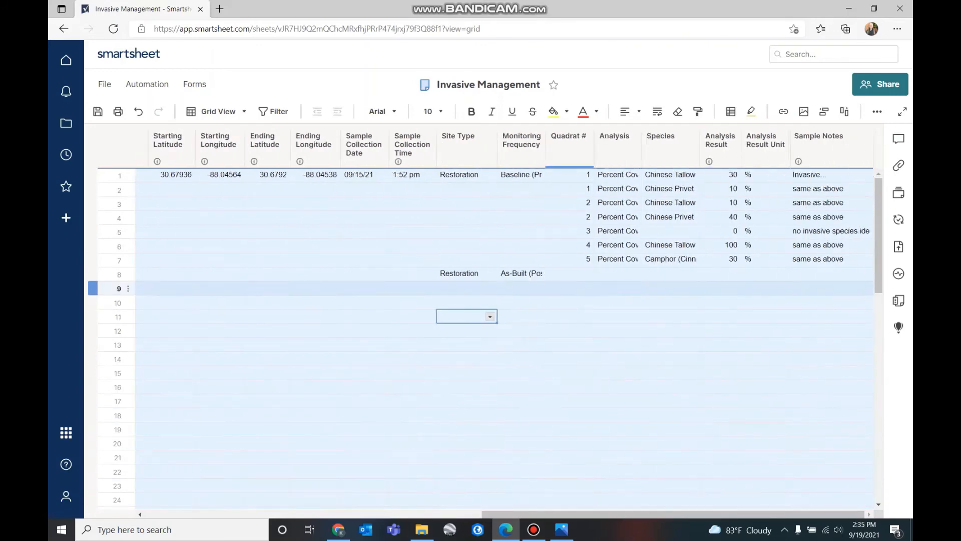
Number rows 8–10 as quadrats 1, 2 and 3 after checking the datasheet photo
click(569, 274)
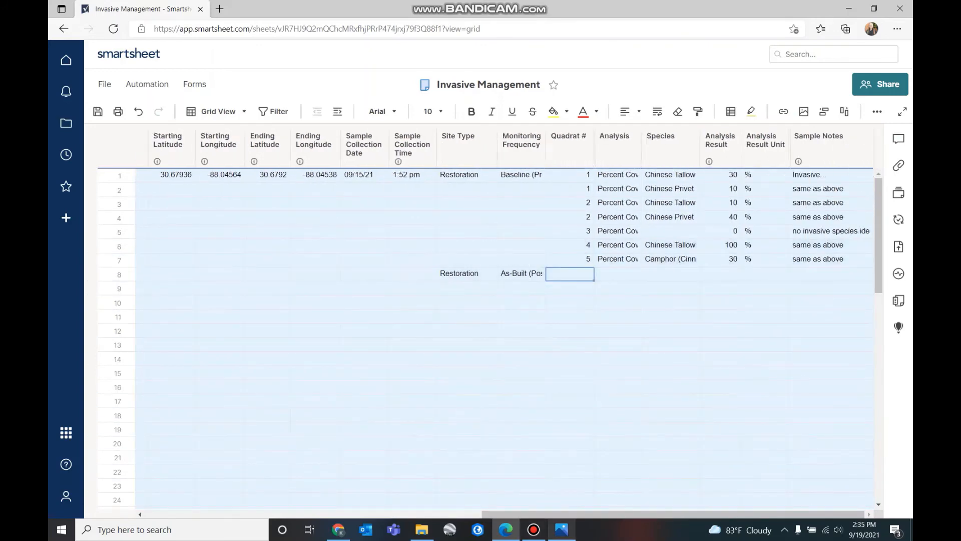
click(561, 529)
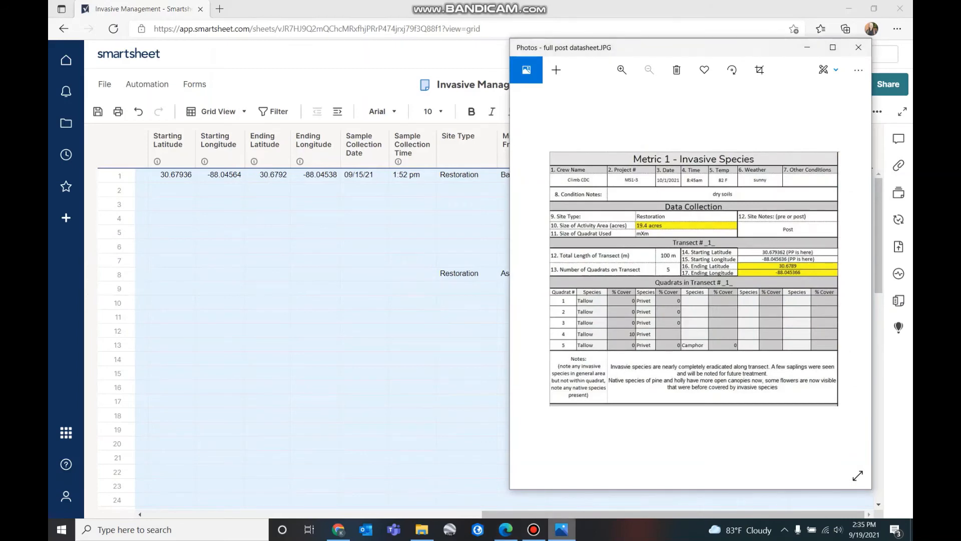
key(alt+Tab)
text(1)
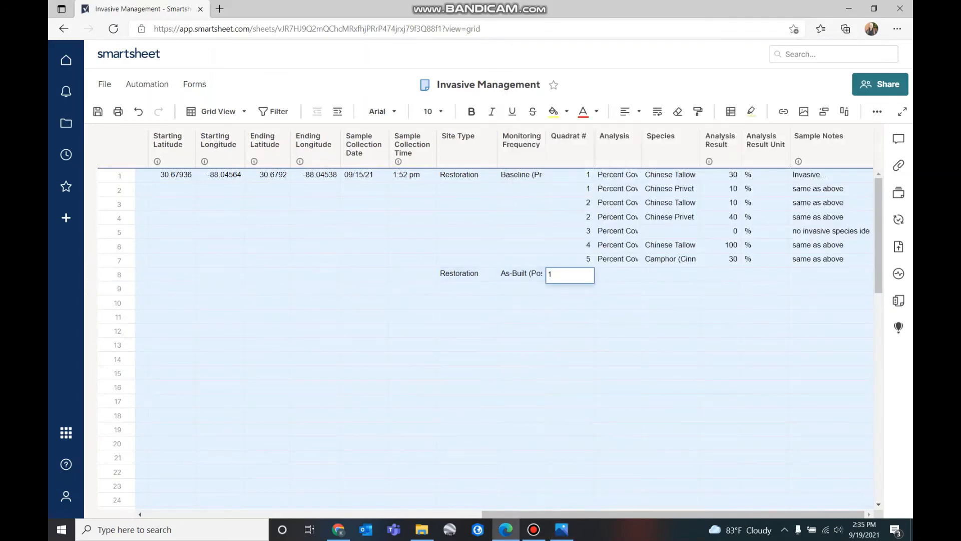
key(Return)
text(2)
key(Return)
text(3)
Set the Analysis for rows 8–10 to Percent Cover
click(617, 273)
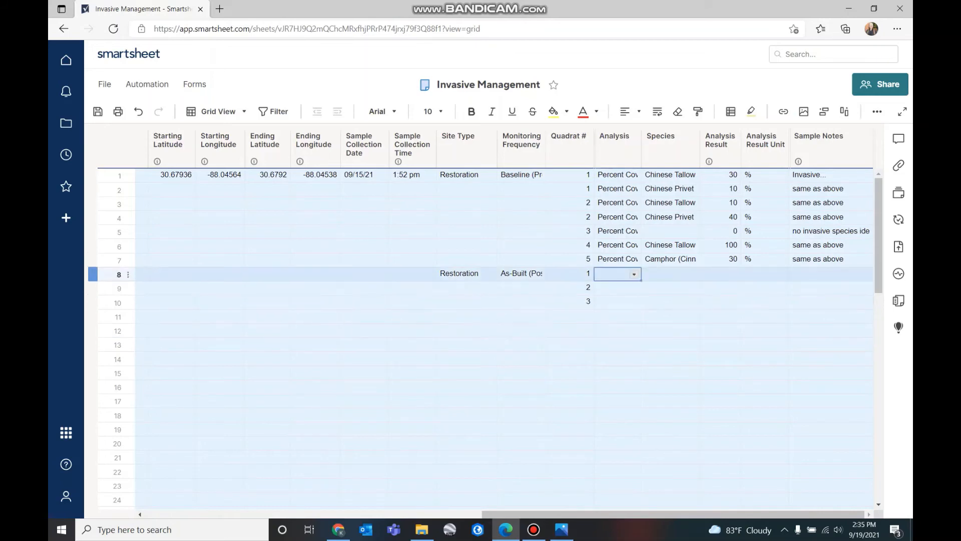
click(634, 273)
key(Return)
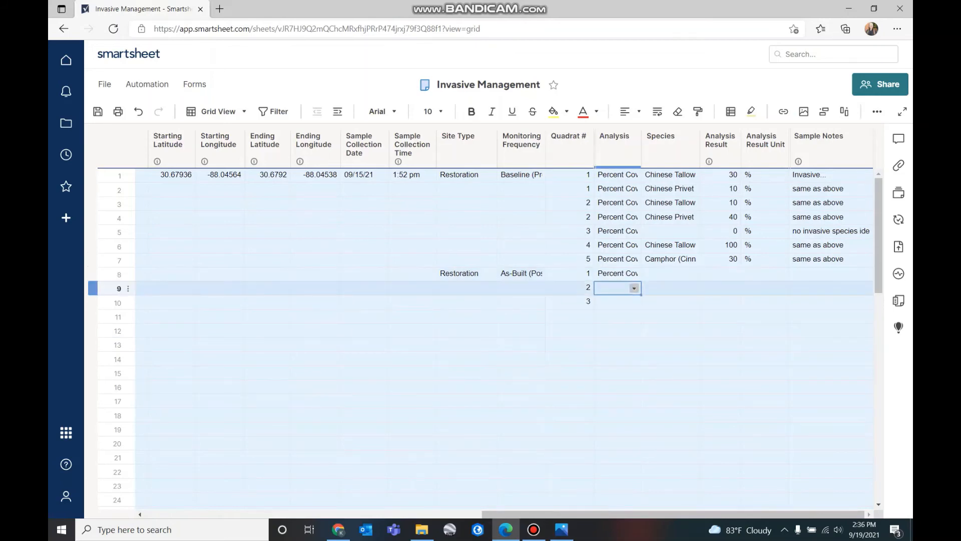
key(alt+Down)
key(Down)
key(Return)
key(alt+Down)
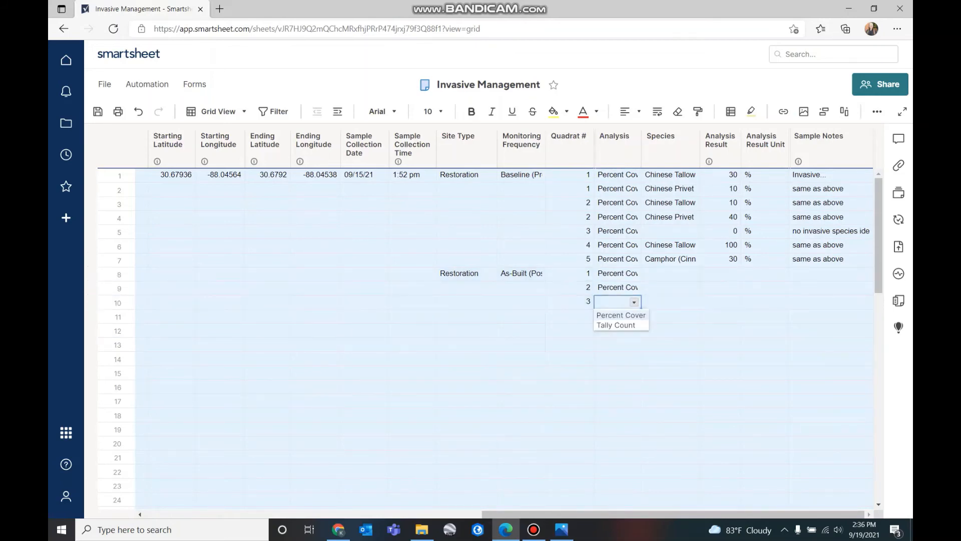
key(Down)
key(Return)
click(671, 372)
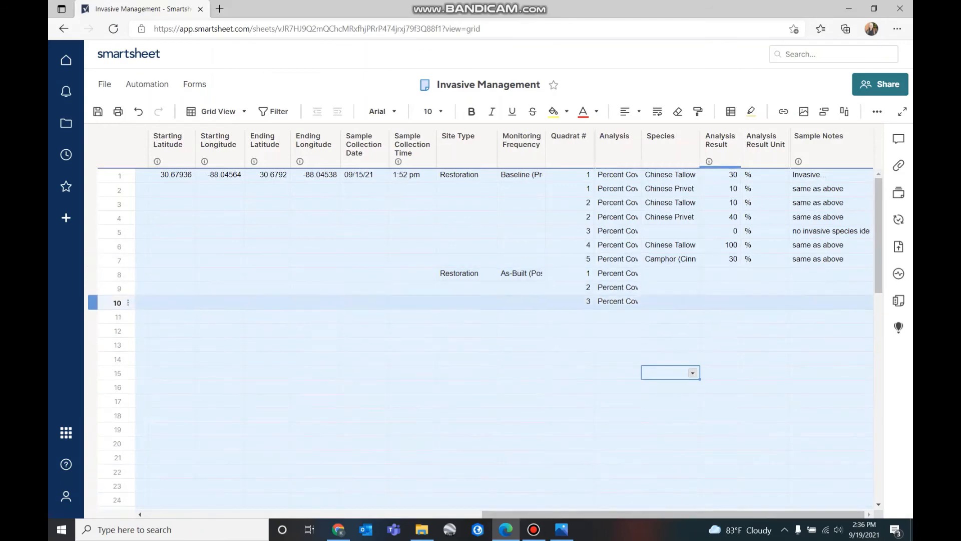
Enter an Analysis Result of 0 for rows 8, 9 and 10
click(720, 275)
text(0)
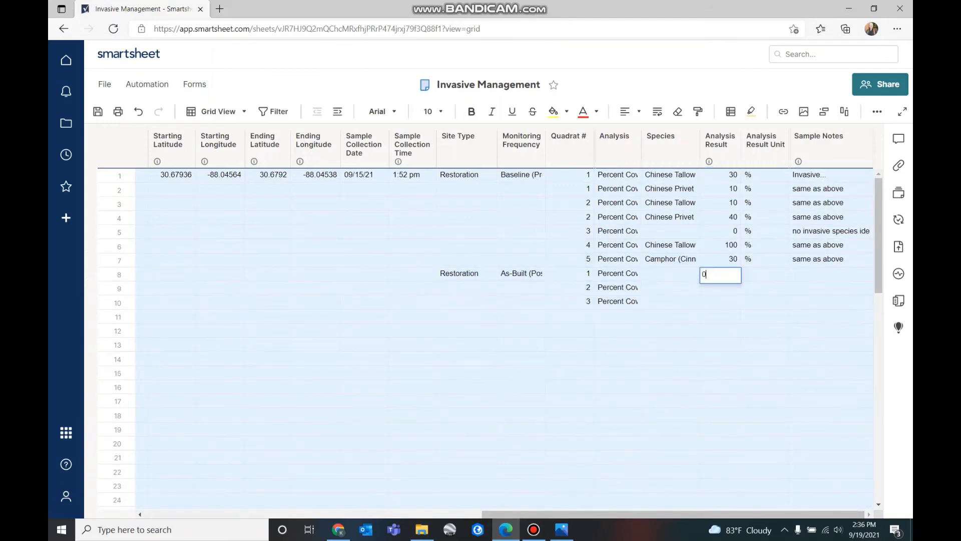
key(Return)
text(0)
key(Return)
text(0)
Set the Analysis Result Unit to % for rows 8–10
click(764, 273)
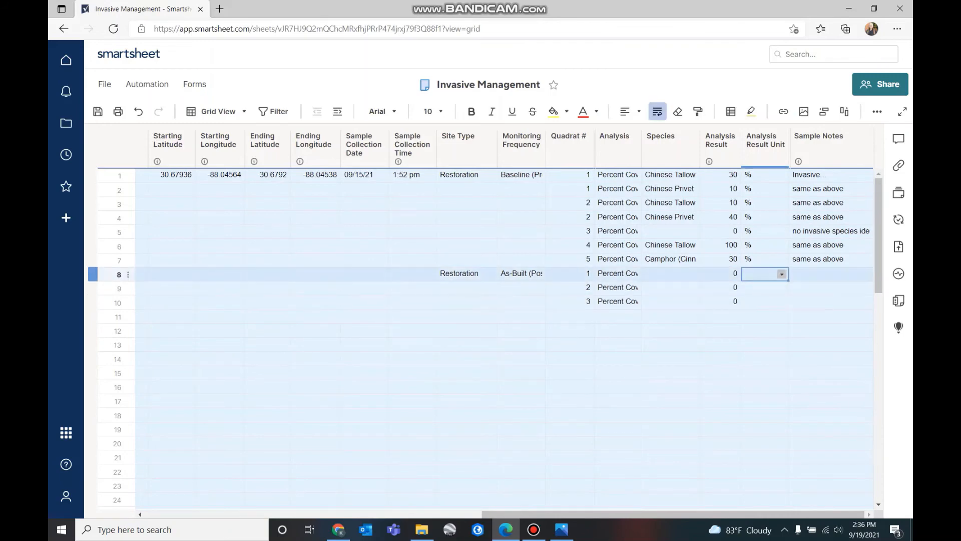
key(Return)
key(alt+Down)
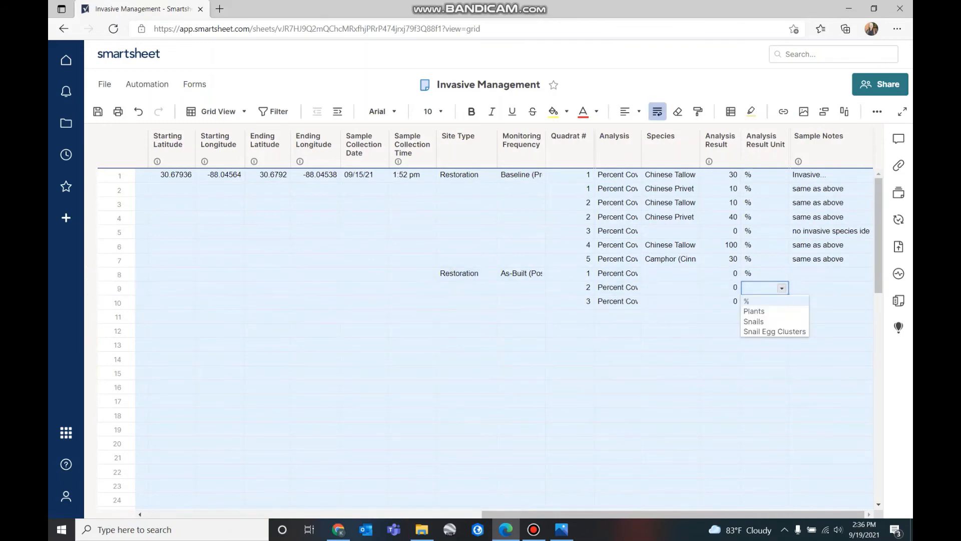
key(Return)
key(alt+Down)
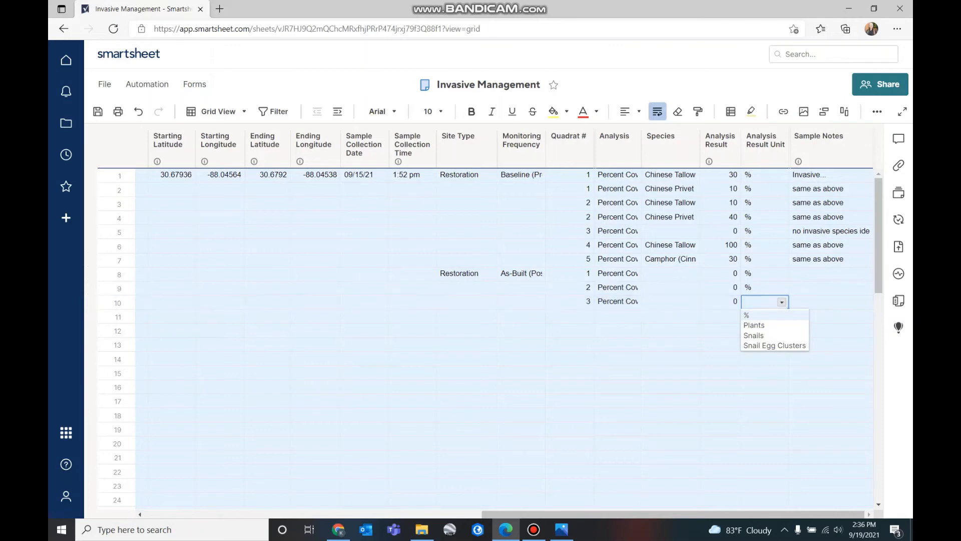
key(Return)
click(720, 330)
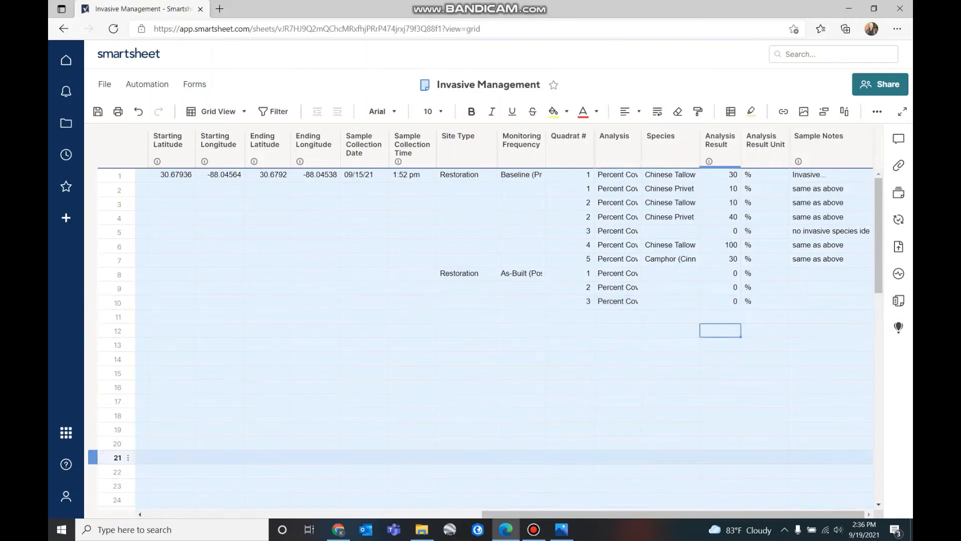
Copy row 5's no-invasive-species sample note into rows 8, 9 and 10
click(830, 231)
key(ctrl+c)
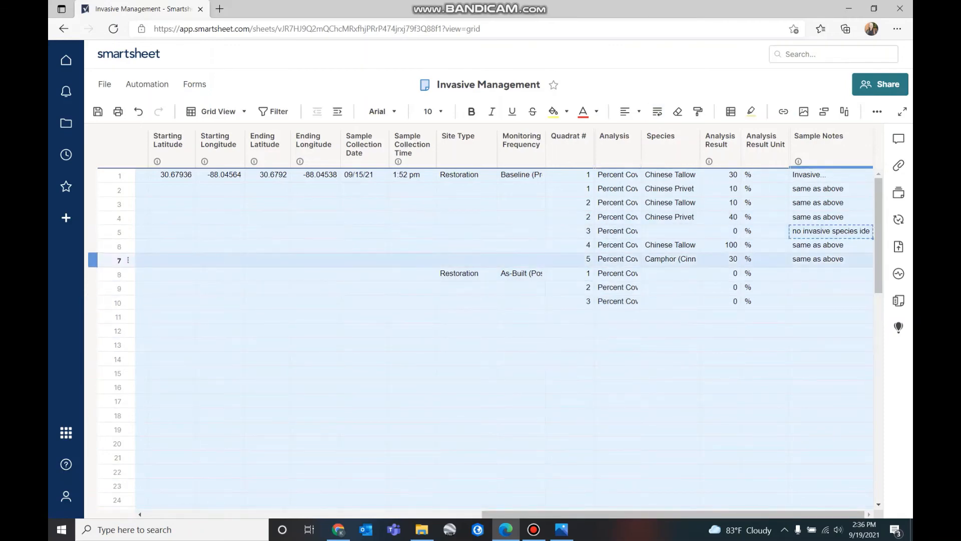
click(831, 274)
key(ctrl+v)
click(830, 287)
key(ctrl+v)
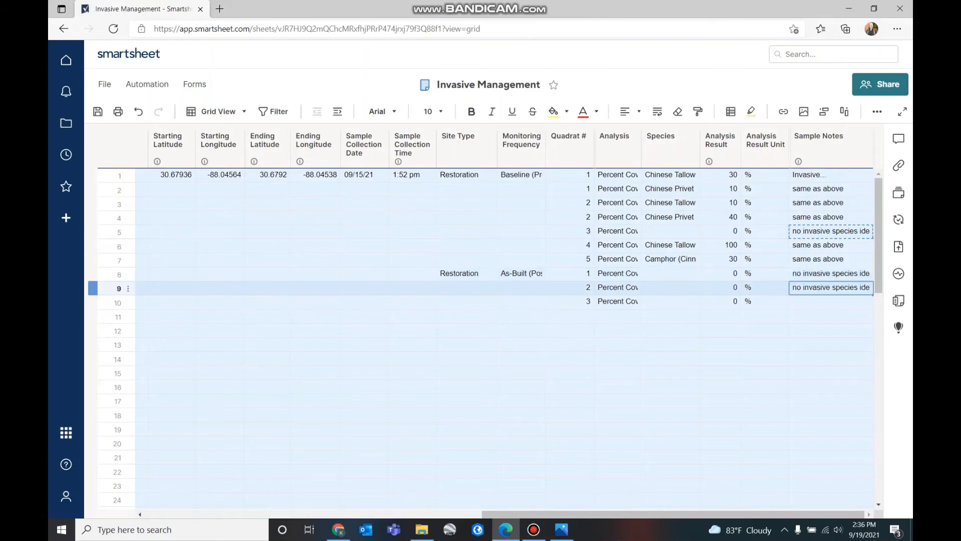
click(831, 301)
key(ctrl+v)
click(831, 358)
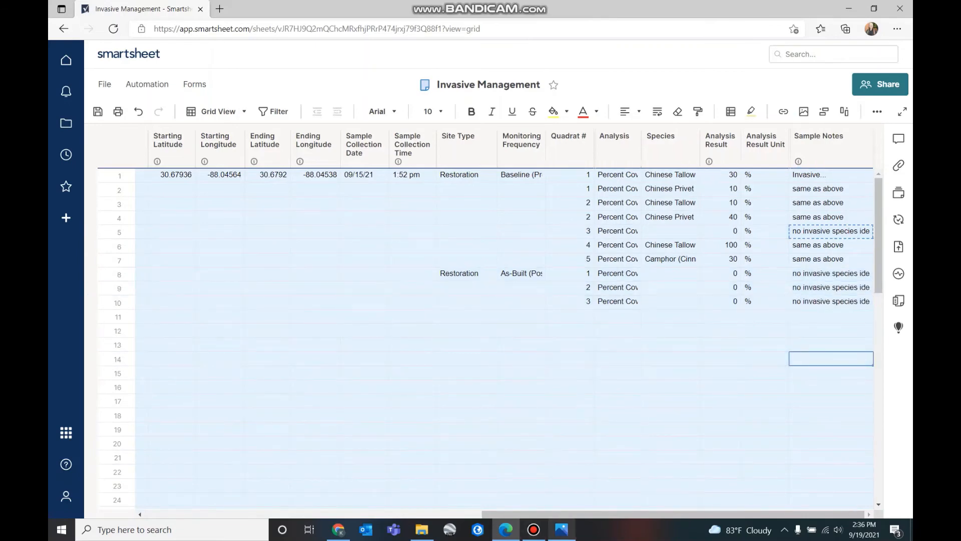
click(505, 529)
click(505, 529)
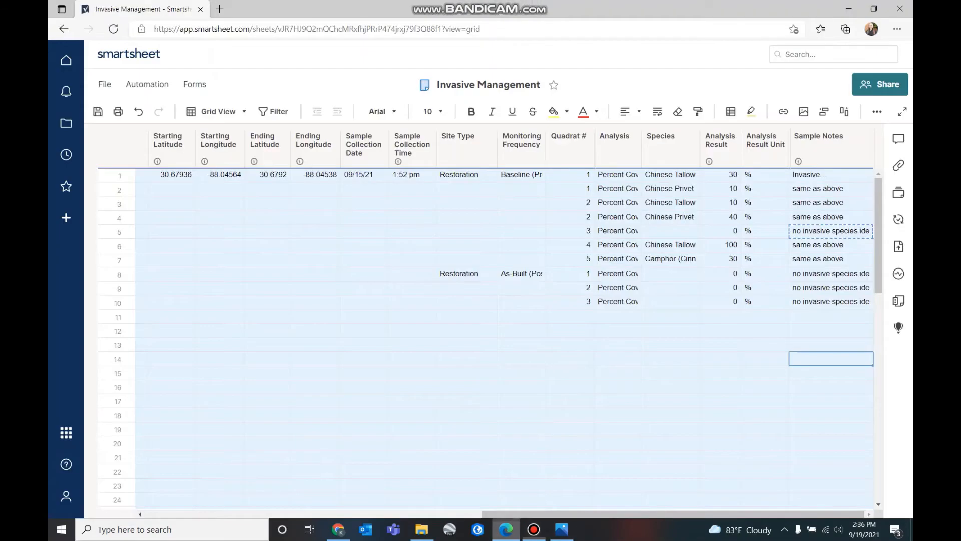
Enter quadrats 4 and 5 in rows 11 and 12 of the Quadrat # column
click(562, 530)
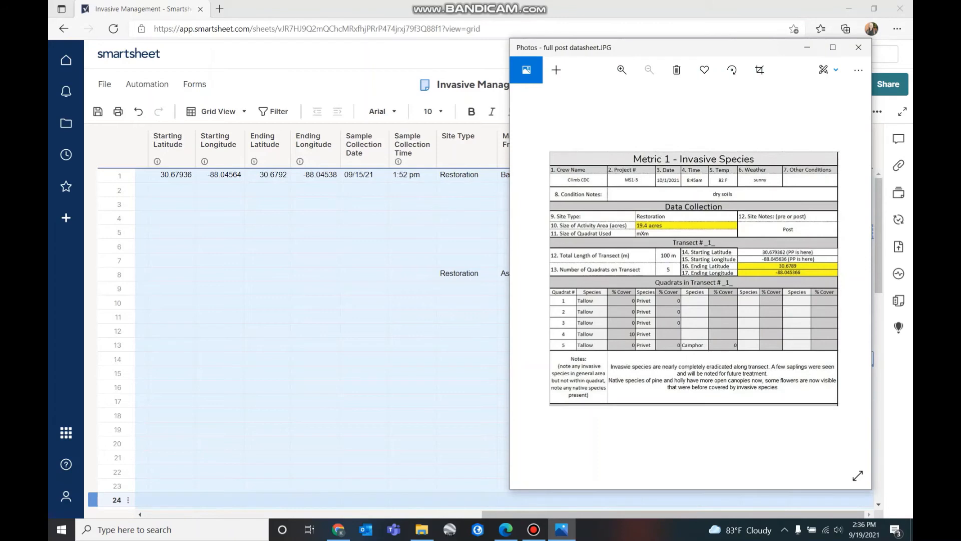
click(412, 330)
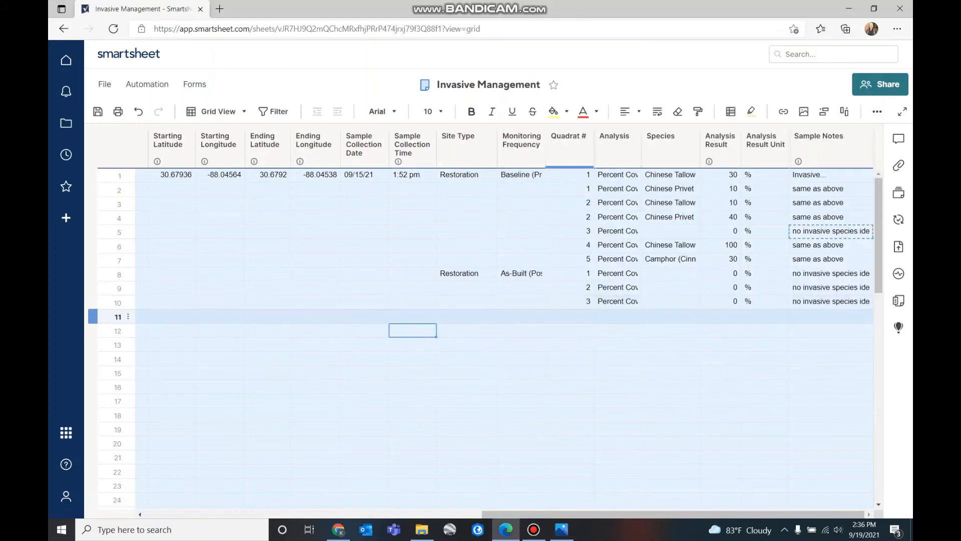
click(569, 316)
text(4)
key(Return)
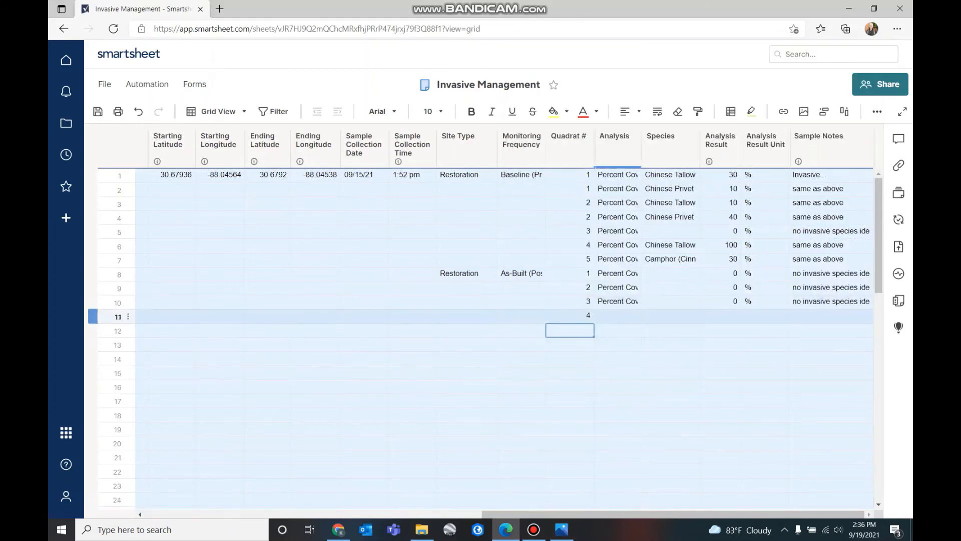
text(5)
click(617, 387)
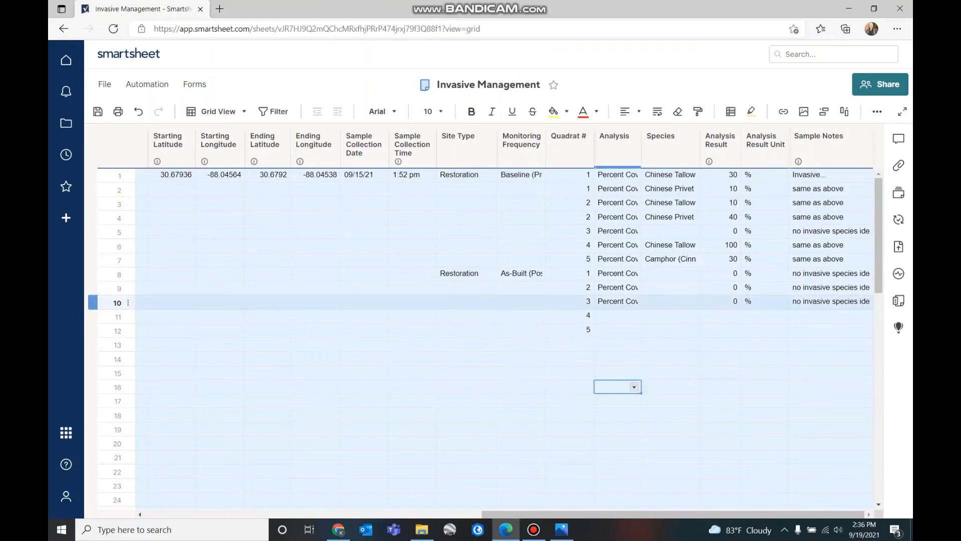
Copy row 10's Analysis through Sample Notes values into row 12 for quadrat 5
drag(615, 301, 828, 301)
key(ctrl+c)
click(617, 329)
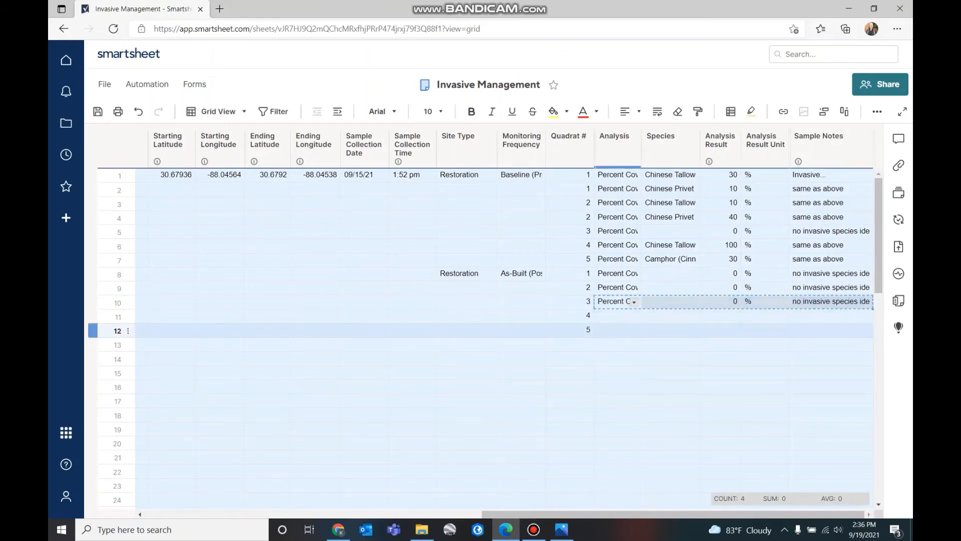
key(ctrl+v)
click(669, 387)
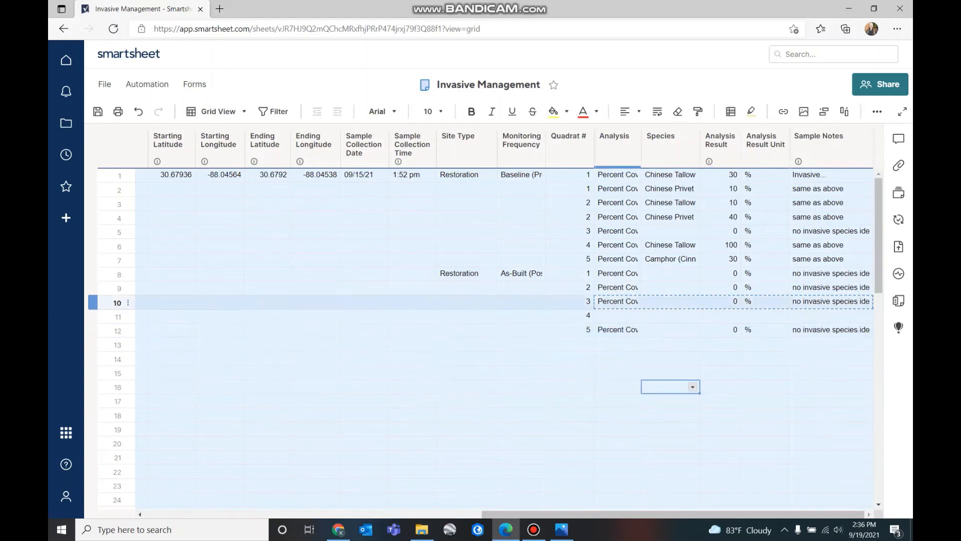
Set row 11's Analysis to Percent Cover and Species to Chinese Tallow
click(615, 316)
click(634, 316)
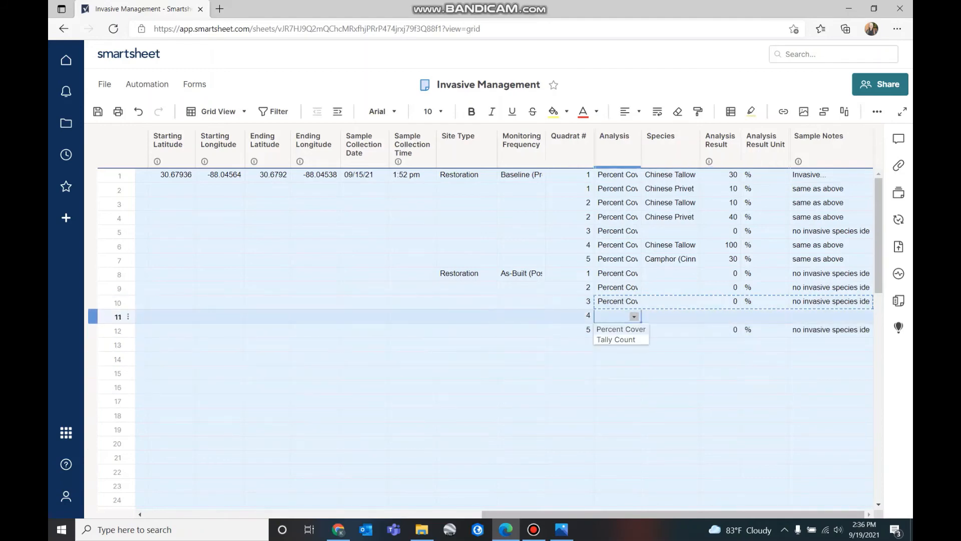
click(621, 329)
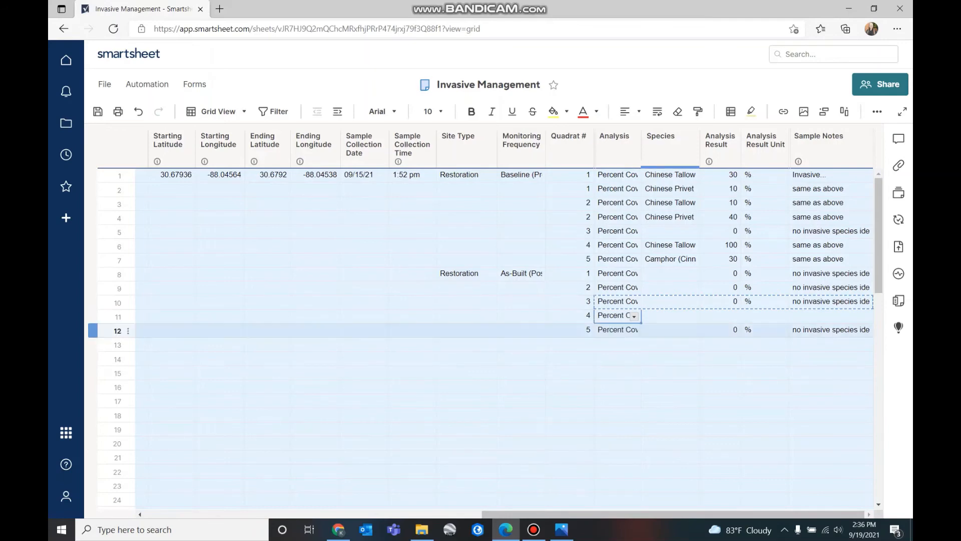
click(670, 316)
click(693, 316)
click(701, 329)
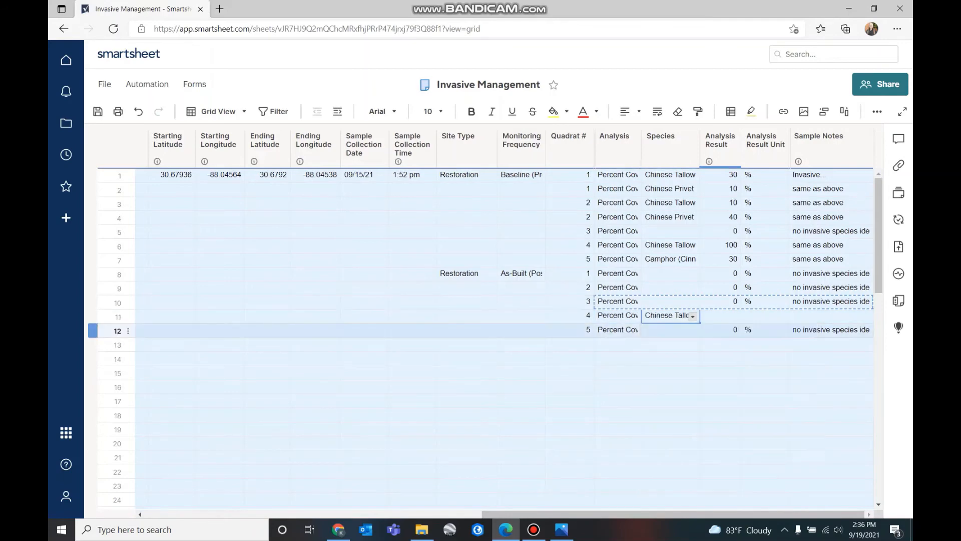
Give row 11 an Analysis Result of 10 with % as the unit
click(562, 529)
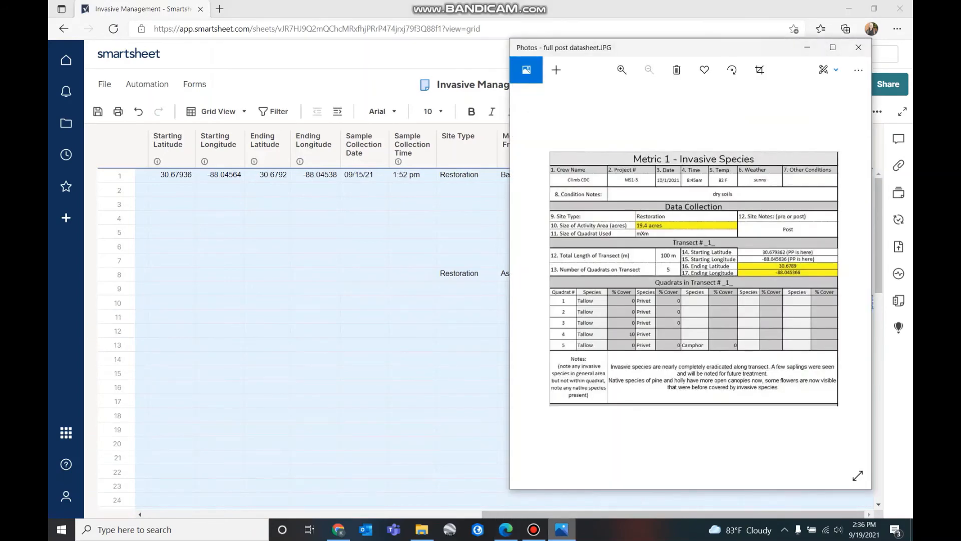
click(562, 529)
click(720, 315)
text(10)
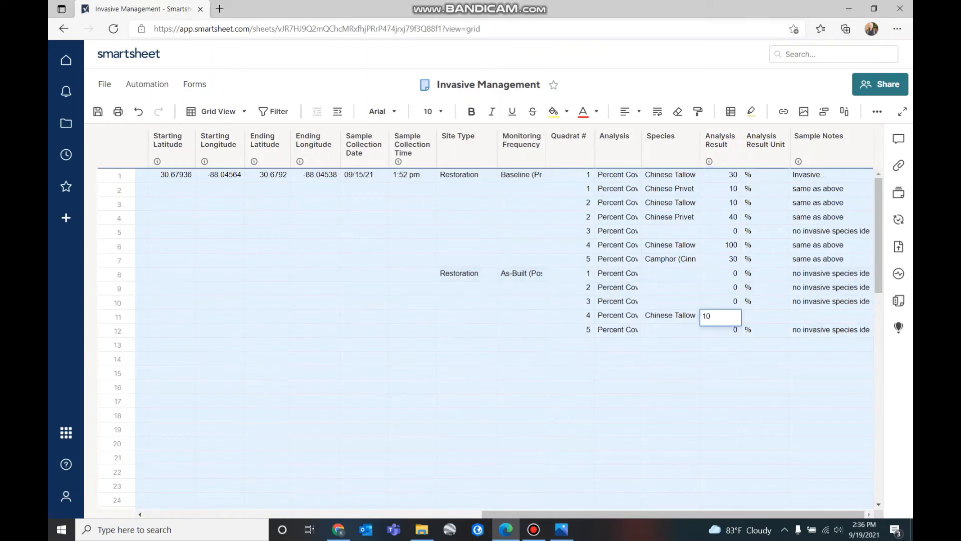
click(760, 316)
click(781, 316)
click(771, 330)
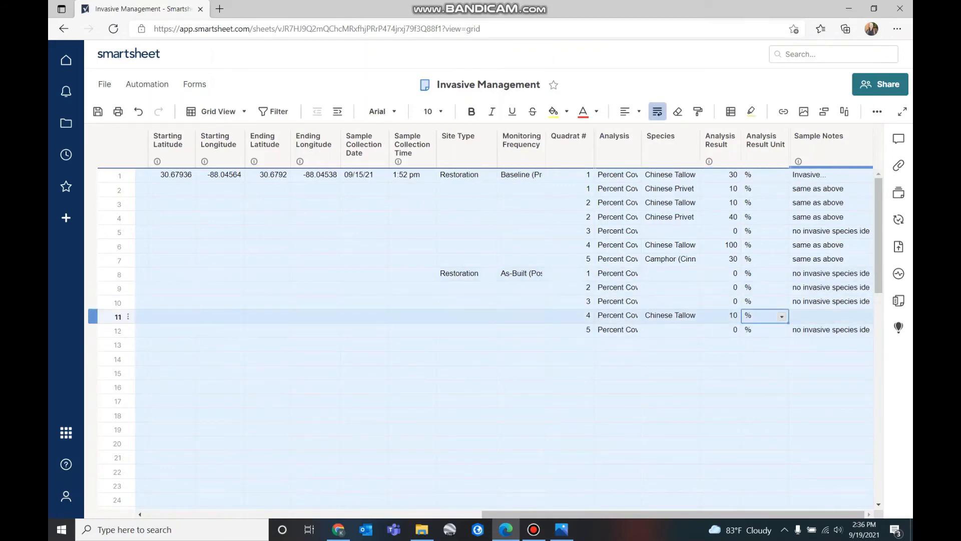
click(562, 529)
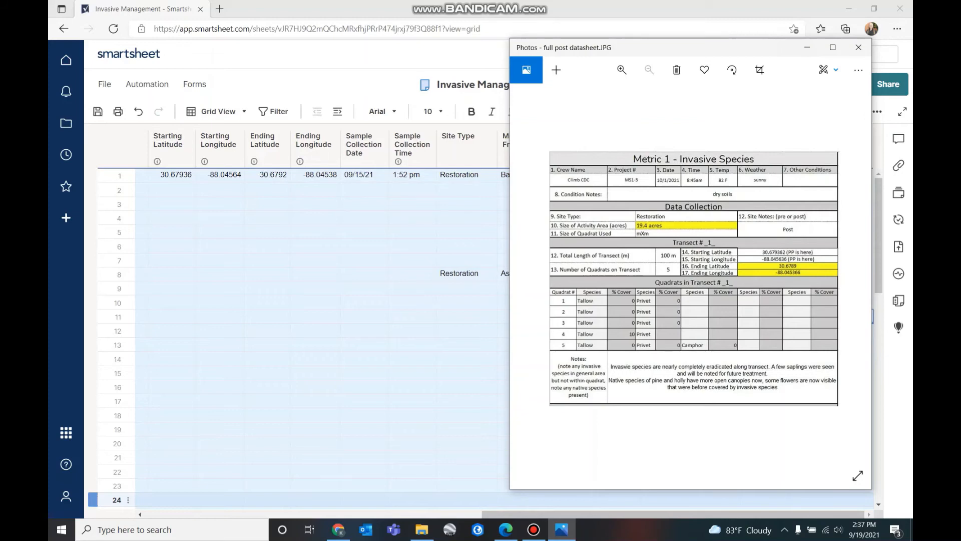
click(466, 387)
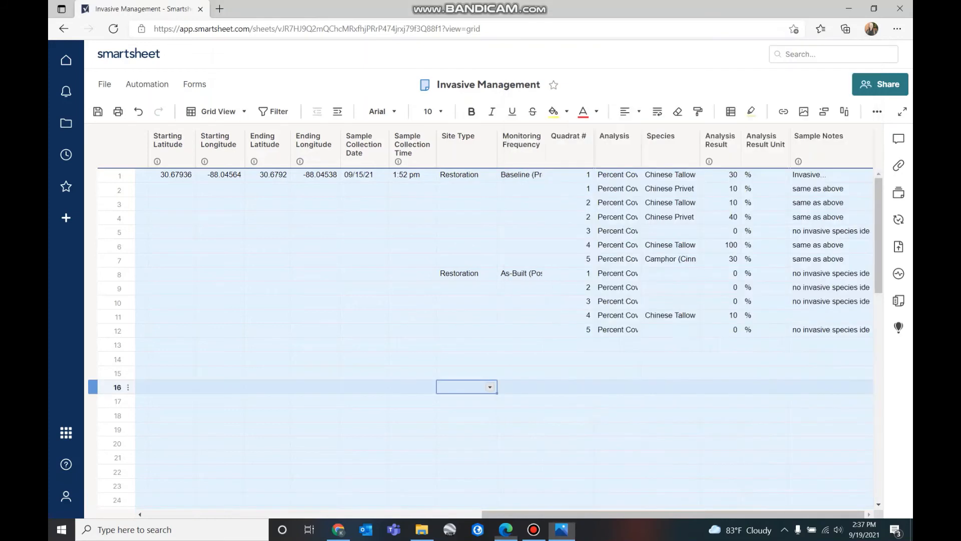
Write an 'Invasive.' note in row 11's Sample Notes, then scroll the grid back left
click(831, 316)
text(Invasvi)
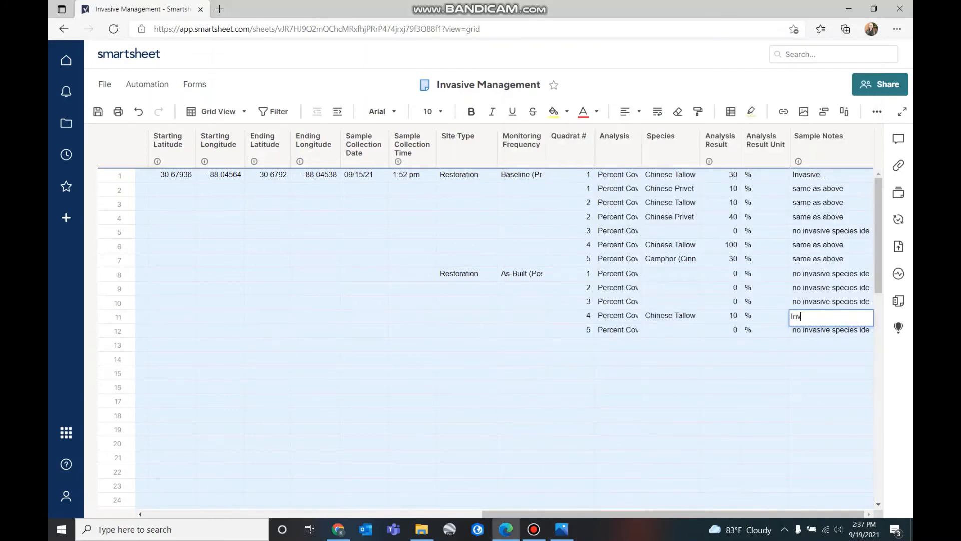
key(BackSpace)
key(BackSpace)
text(v)
key(BackSpace)
text(ive.)
click(765, 401)
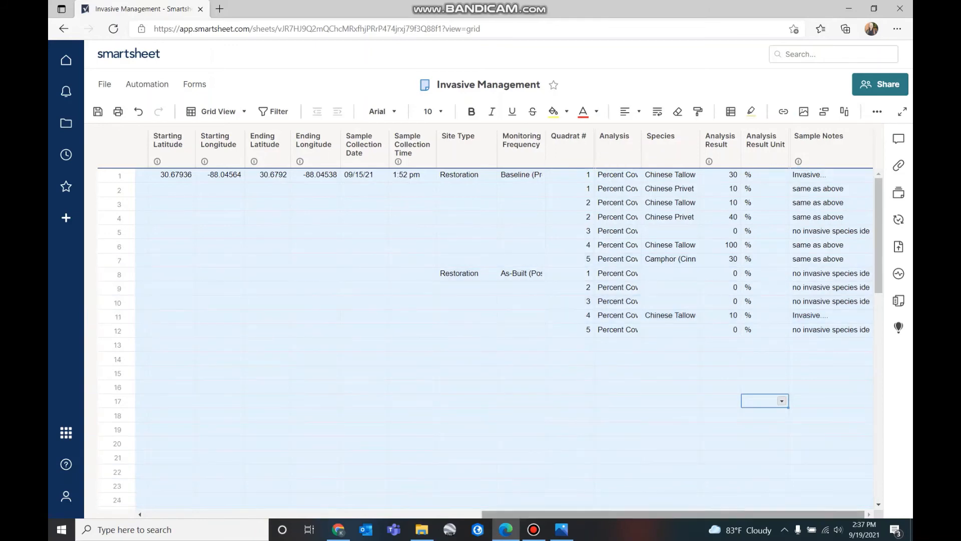
click(562, 529)
click(561, 529)
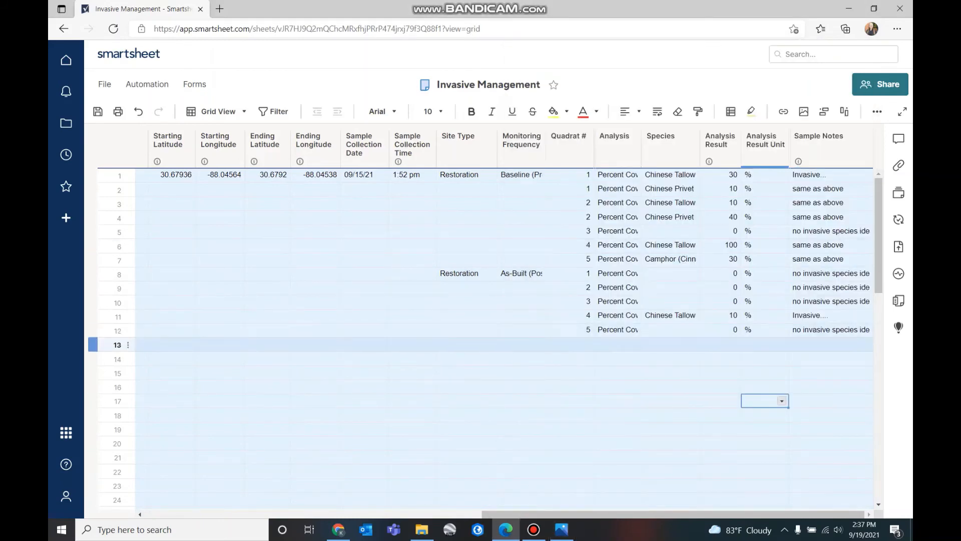
scroll(509, 320, left, 10)
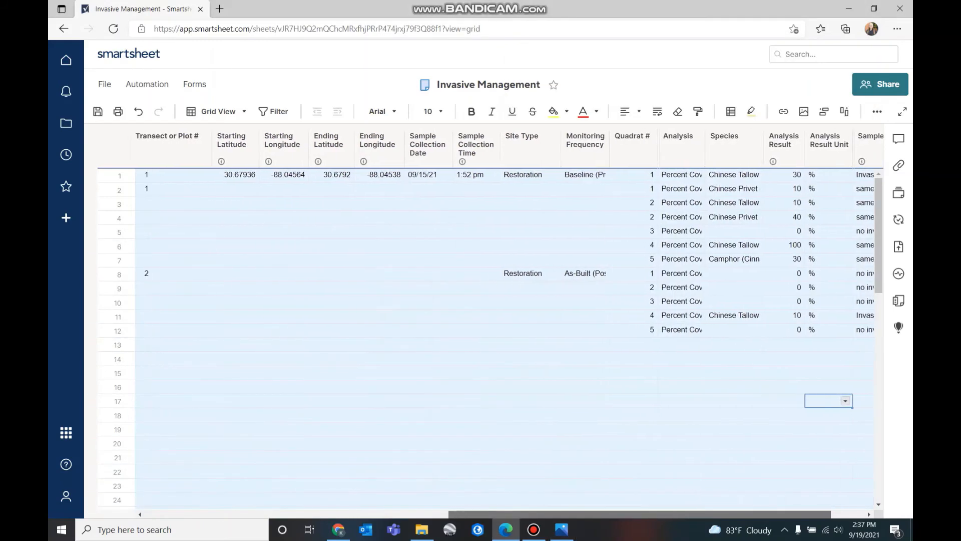
scroll(490, 300, left, 3)
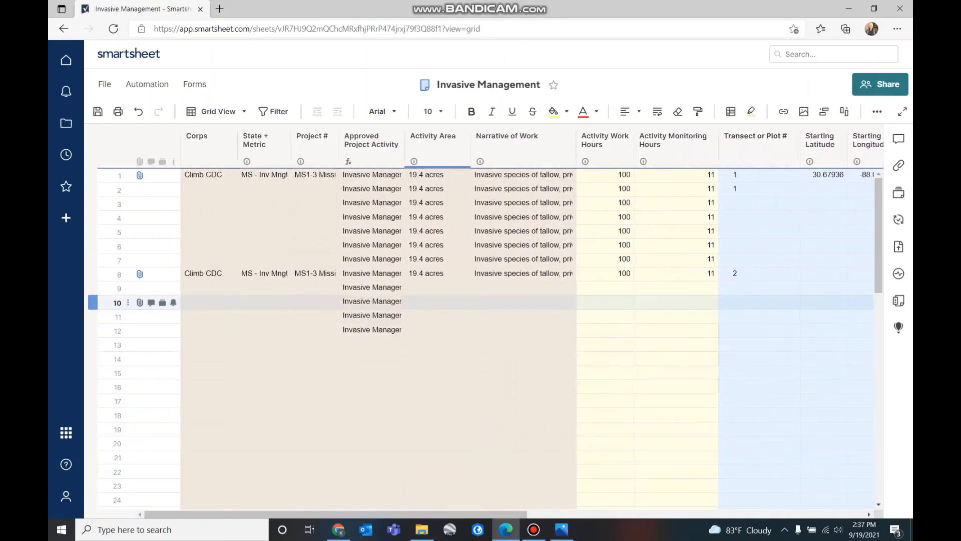
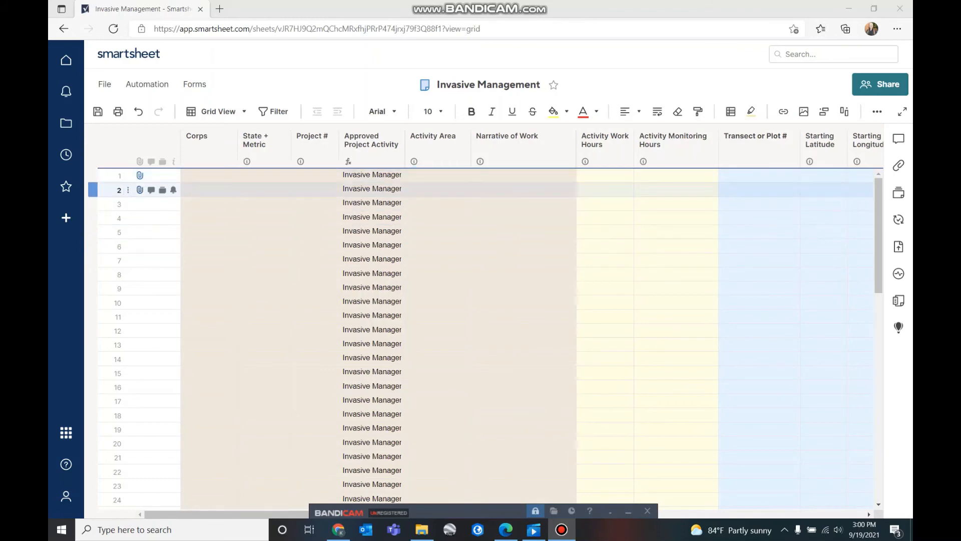
Review row 1's attachments, previewing the full pre datasheet image
mouse_move(140, 176)
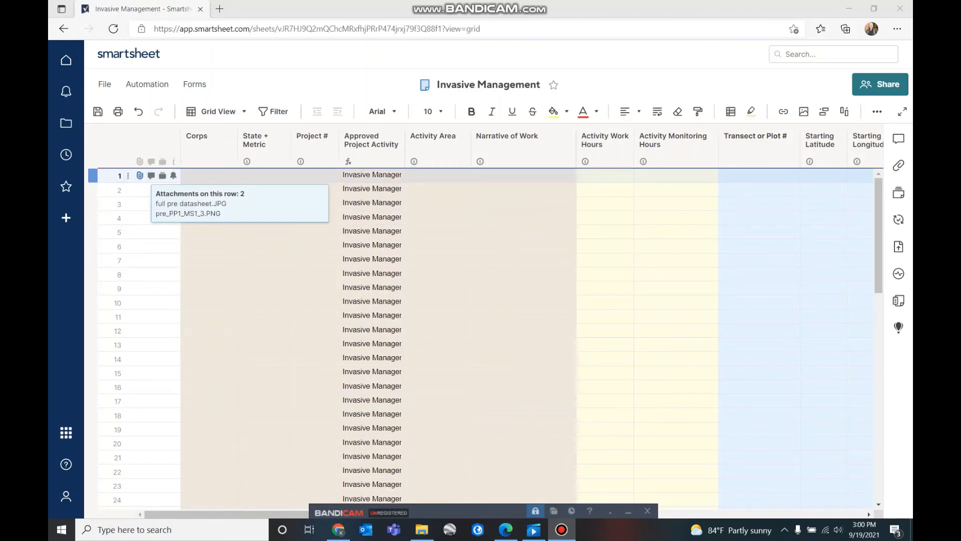
click(140, 175)
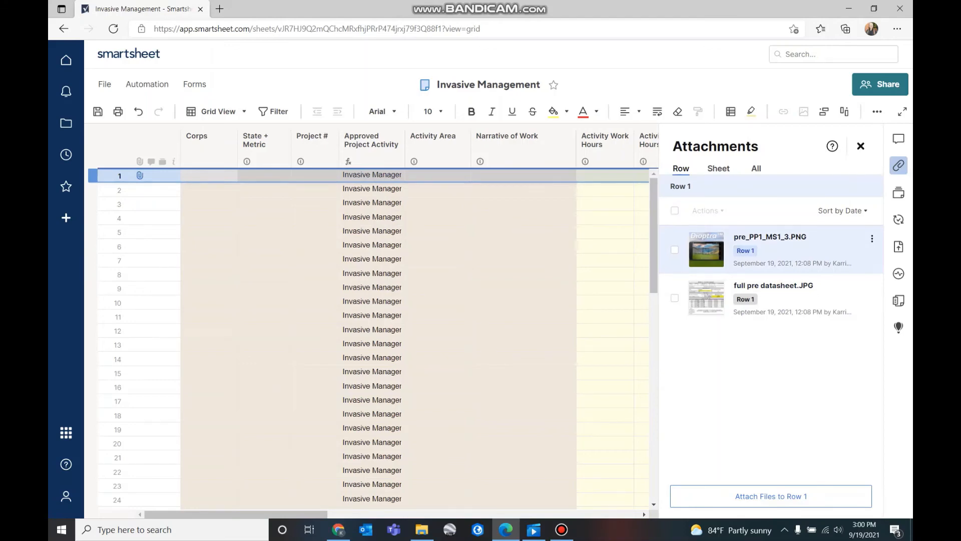
click(706, 298)
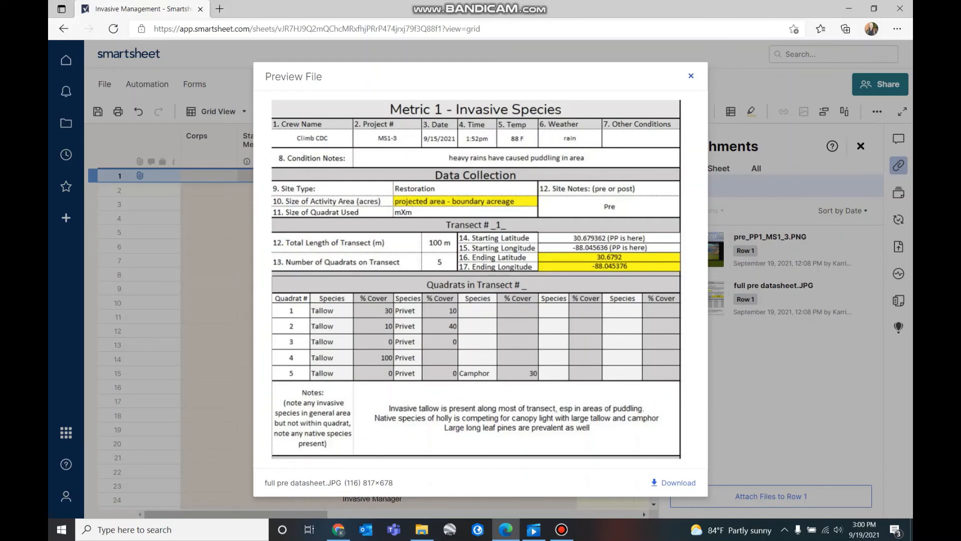
key(Escape)
click(860, 146)
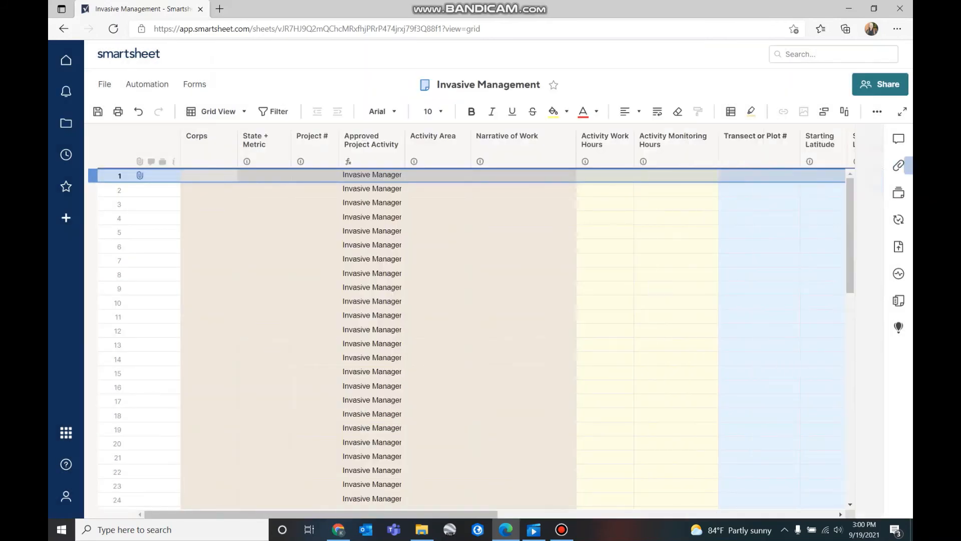
Set row 1's Project # to MS1-3
click(314, 175)
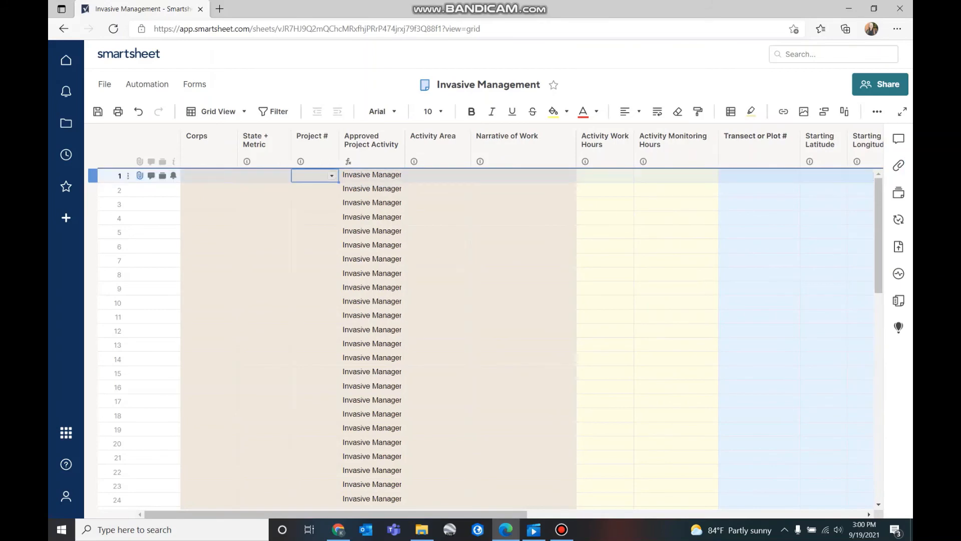
click(331, 175)
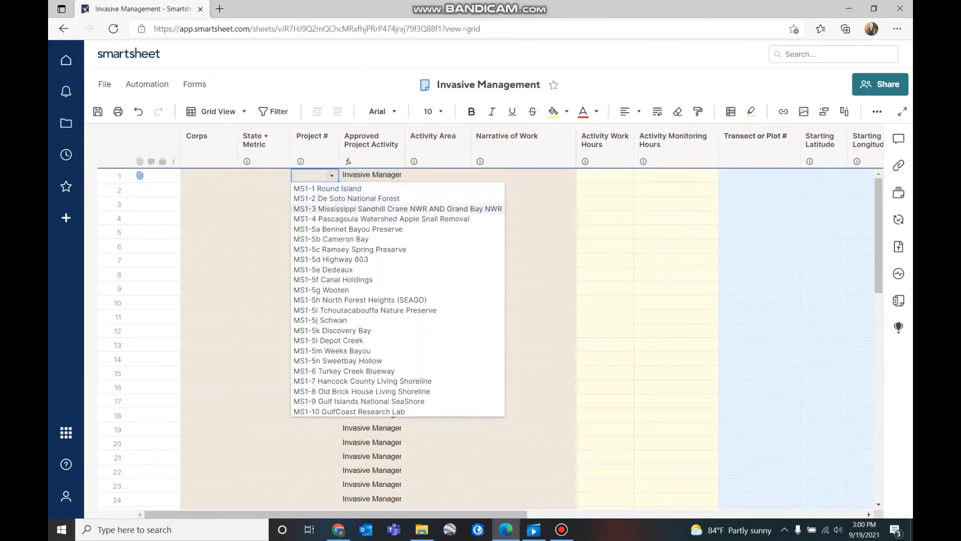
click(345, 208)
click(523, 232)
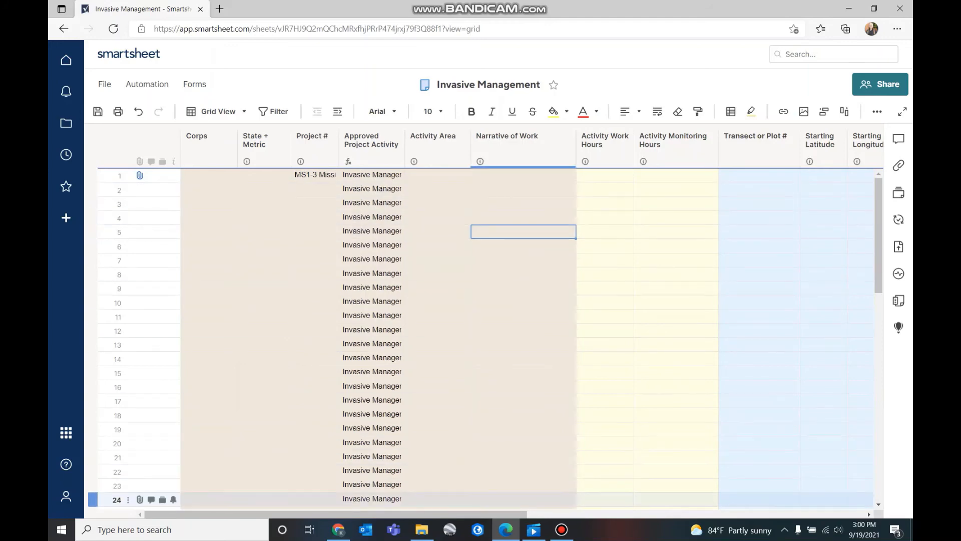
drag(335, 514, 458, 514)
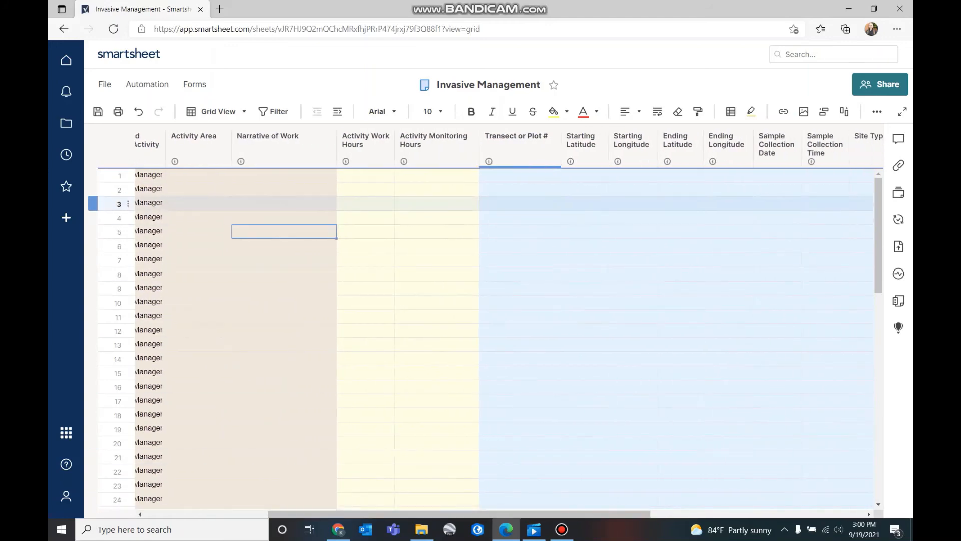
Enter Transect or Plot # 1, 2 and 3 for rows 1–3
click(521, 176)
text(1)
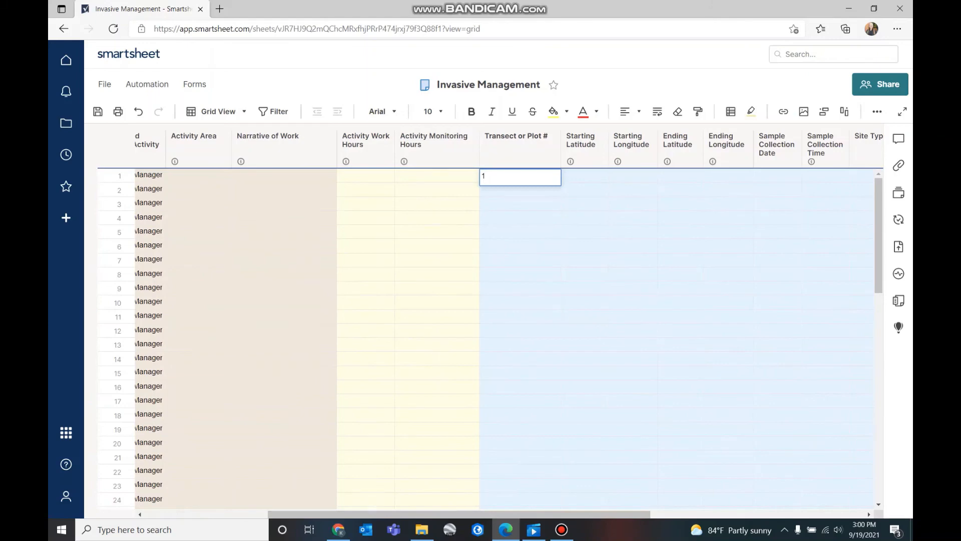
key(Return)
text(2)
key(Return)
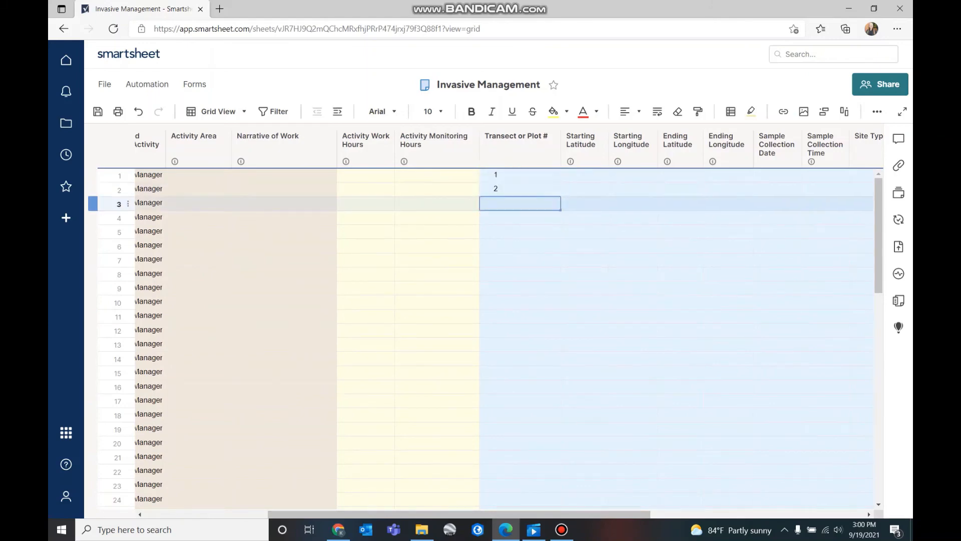
text(3)
click(520, 245)
drag(459, 514, 335, 514)
Copy row 1's MS1-3 project into rows 2 and 3
click(314, 175)
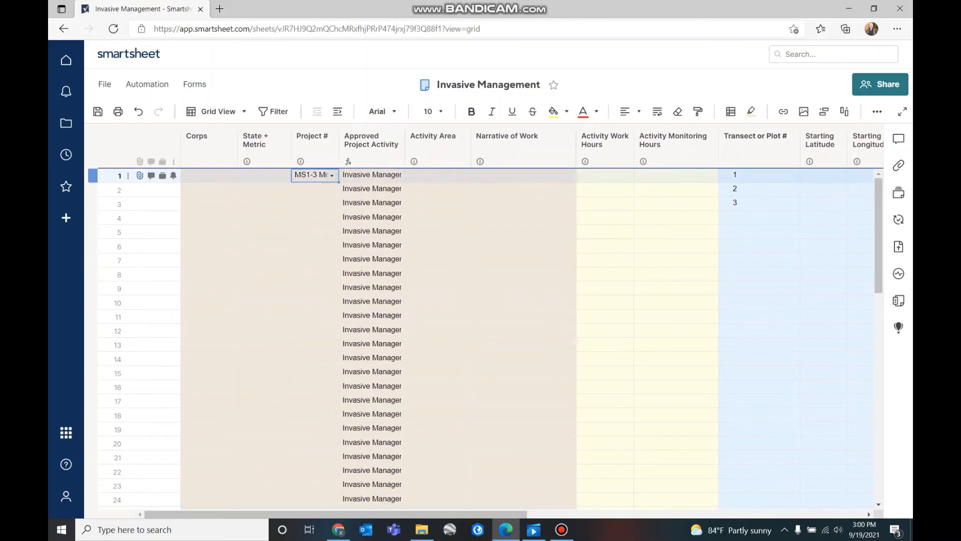
key(ctrl+c)
click(314, 189)
key(ctrl+v)
click(315, 202)
key(ctrl+v)
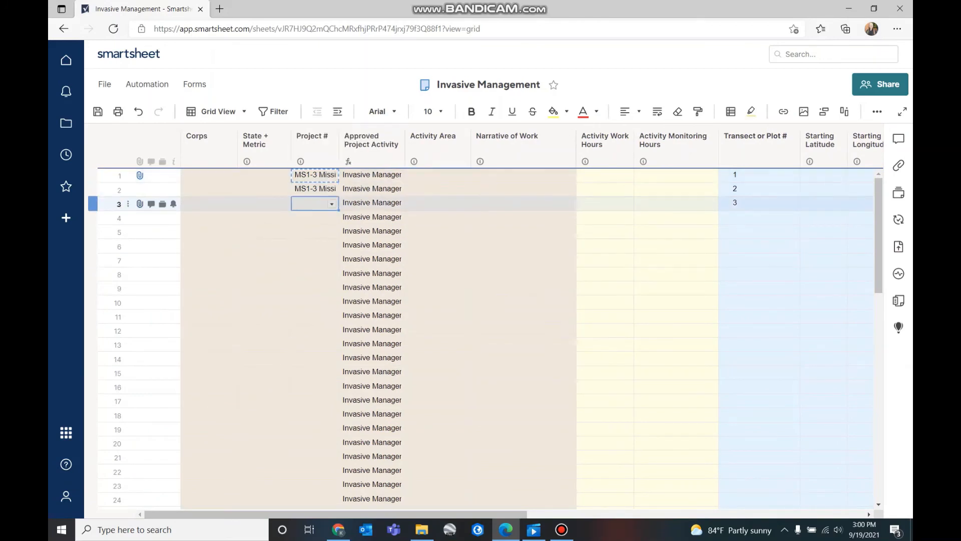
click(523, 330)
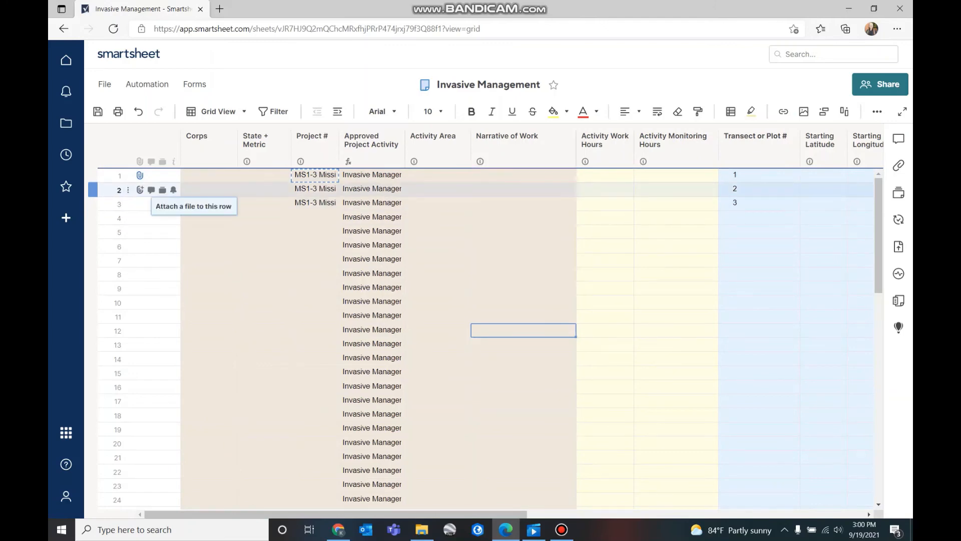
After checking row 2's files, upload full post datasheet.JPG, MS1_3Inv.kmz and pre_PP1_MS1_3.PNG to row 4
click(140, 190)
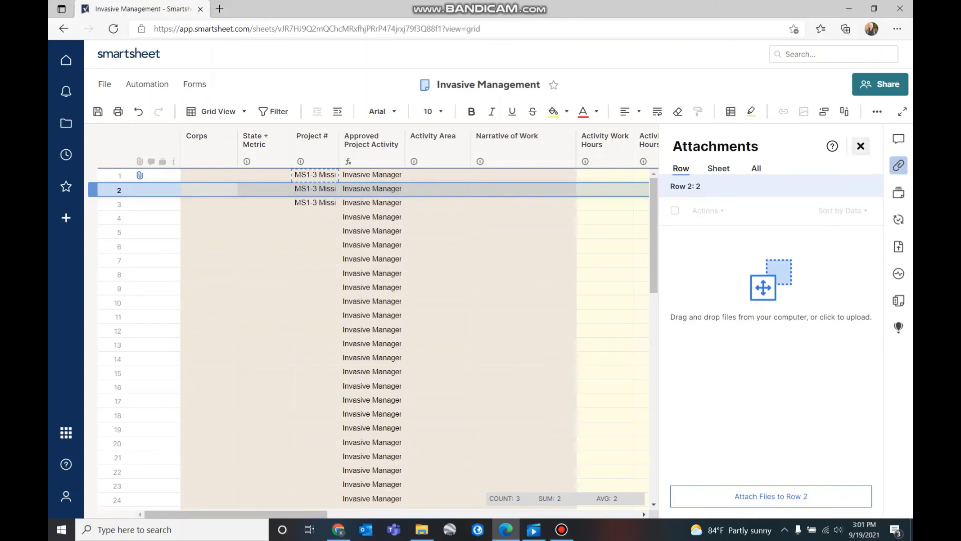
click(861, 146)
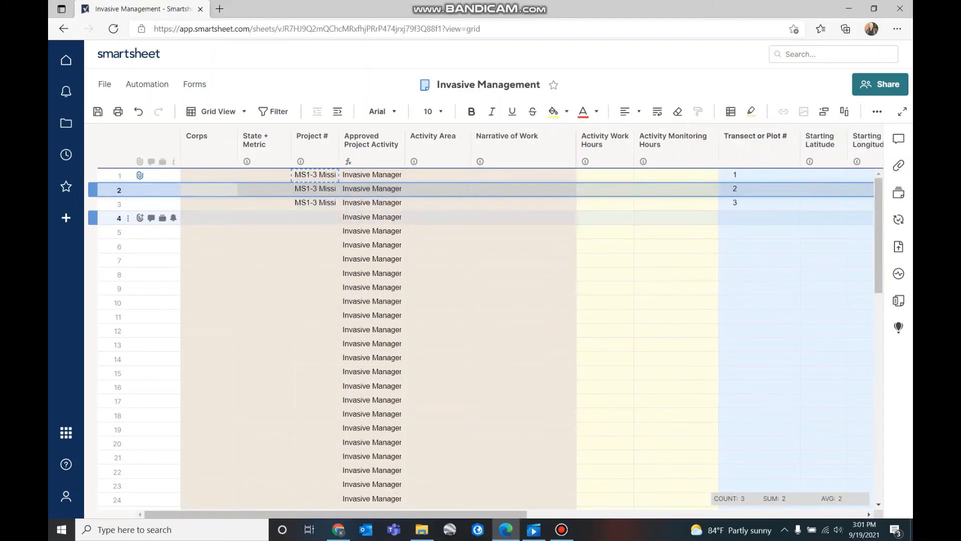
click(140, 218)
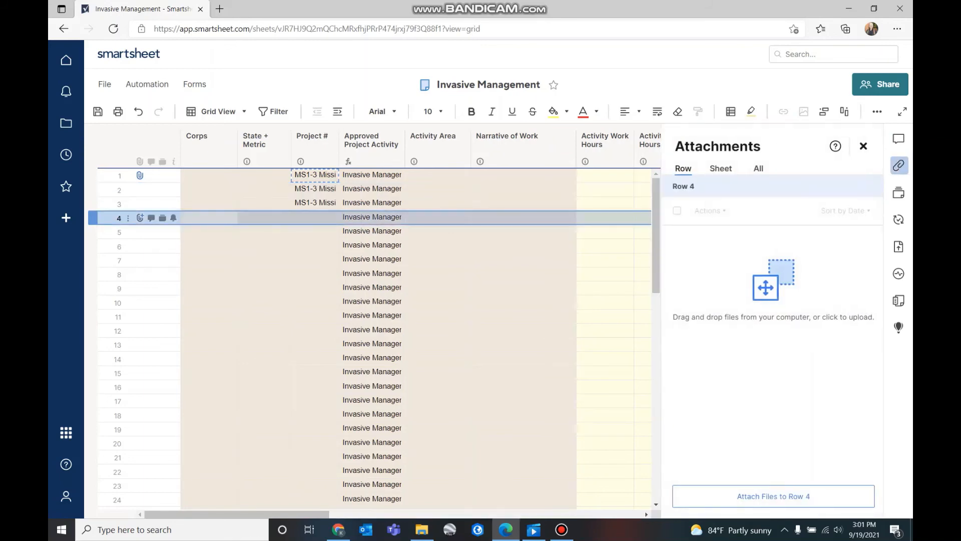
click(771, 495)
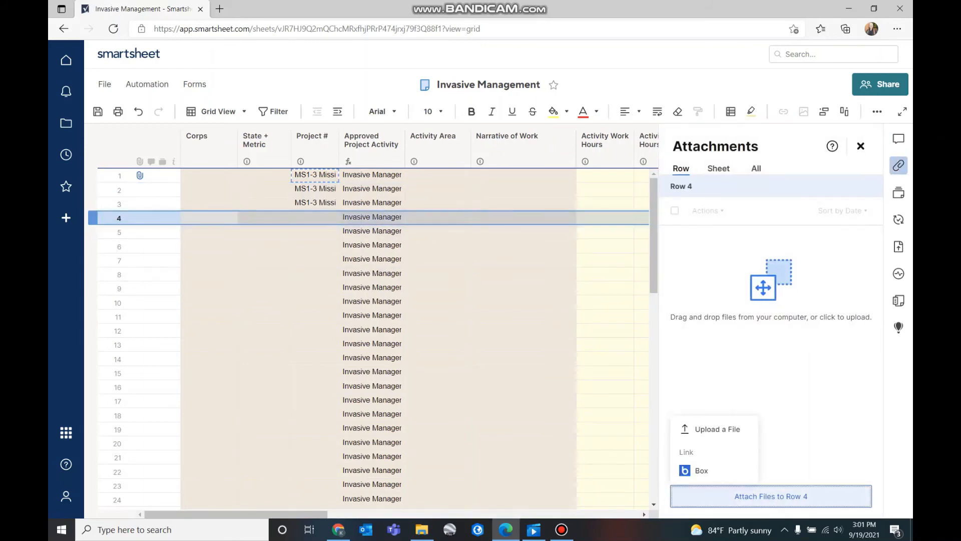
click(718, 429)
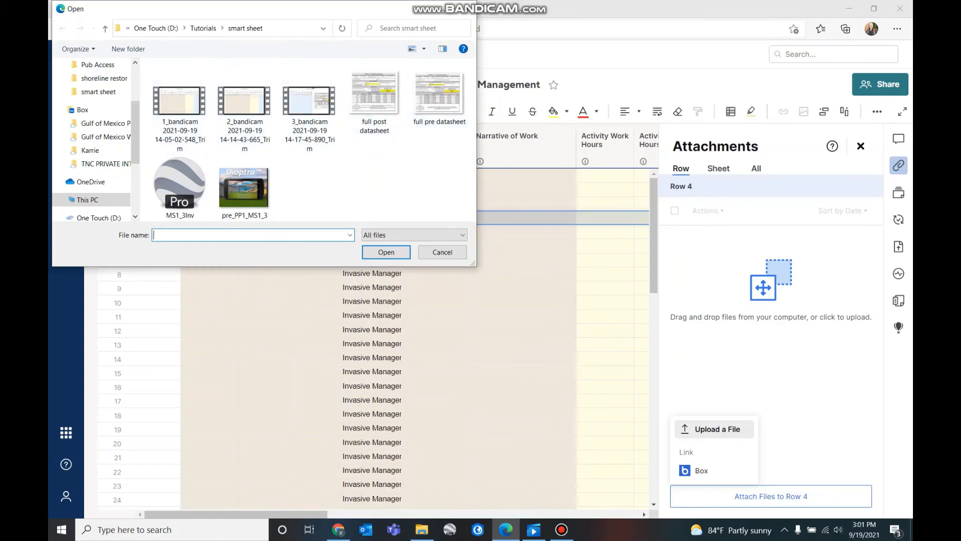
click(375, 100)
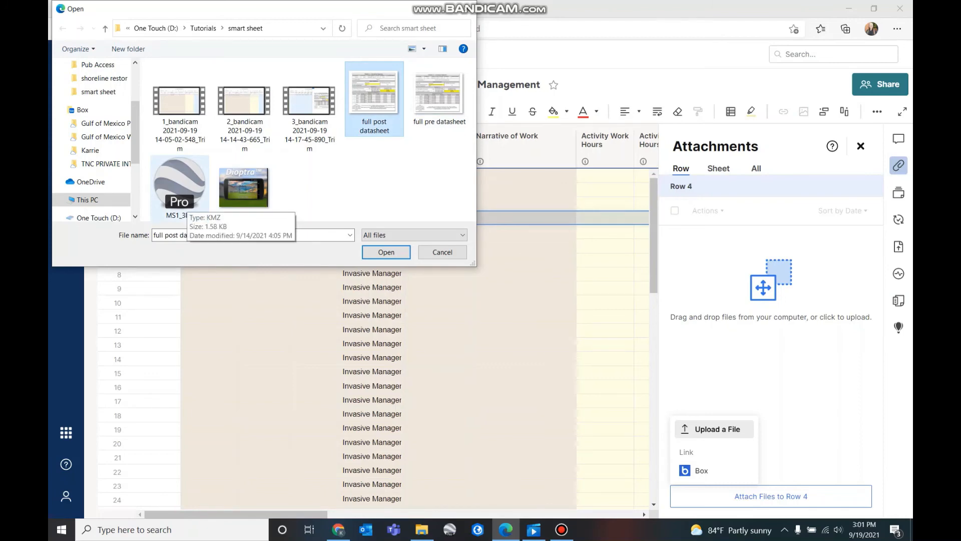
ctrl+click(181, 201)
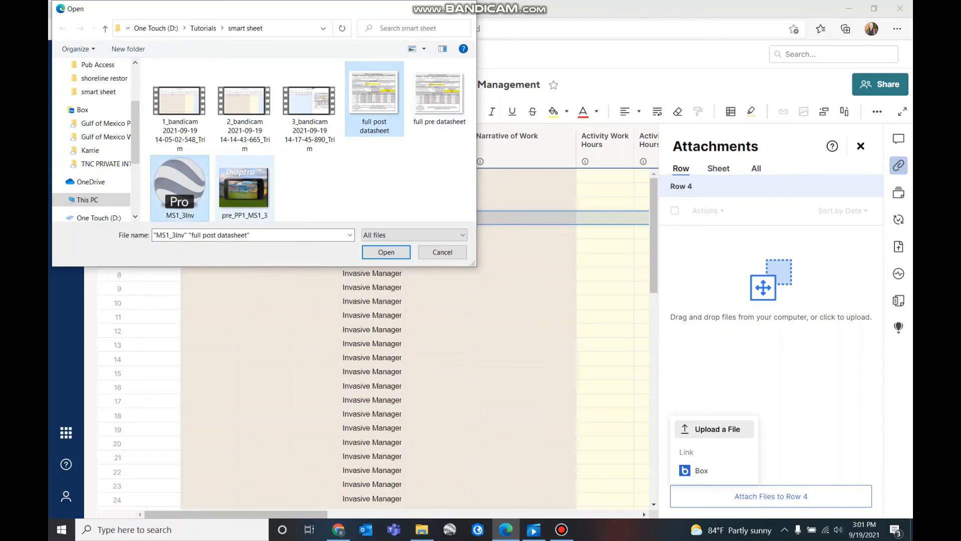
ctrl+click(244, 187)
key(Return)
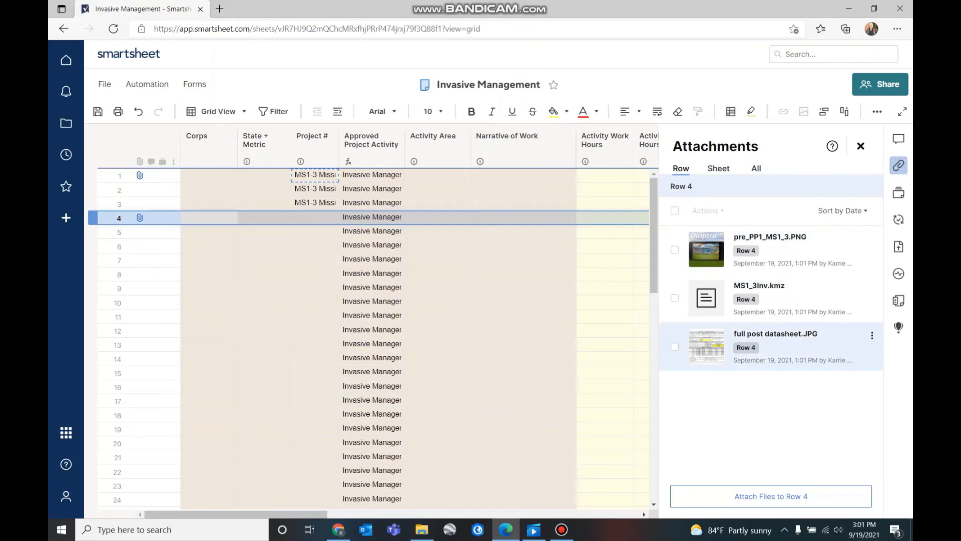
Preview the full post datasheet image and close row 4's attachment list
click(775, 334)
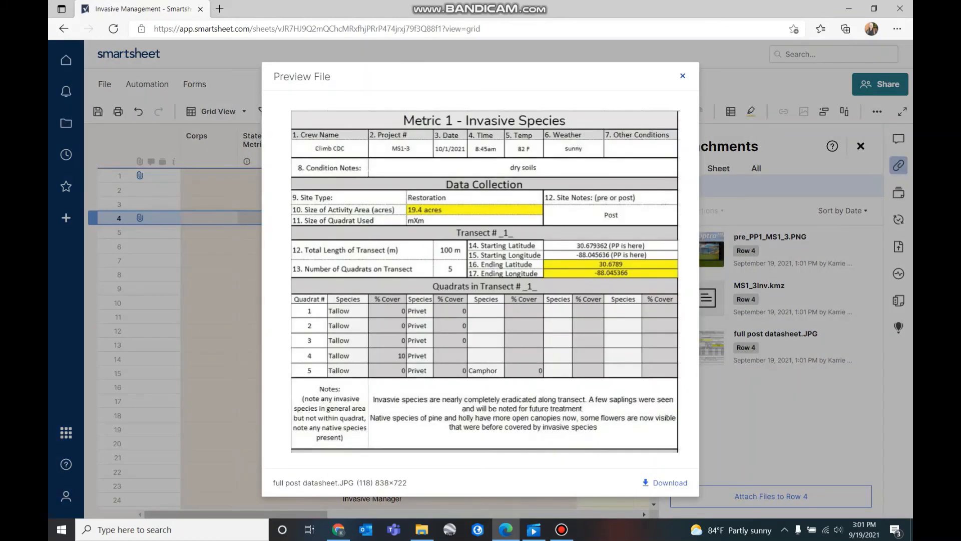
click(682, 76)
click(860, 146)
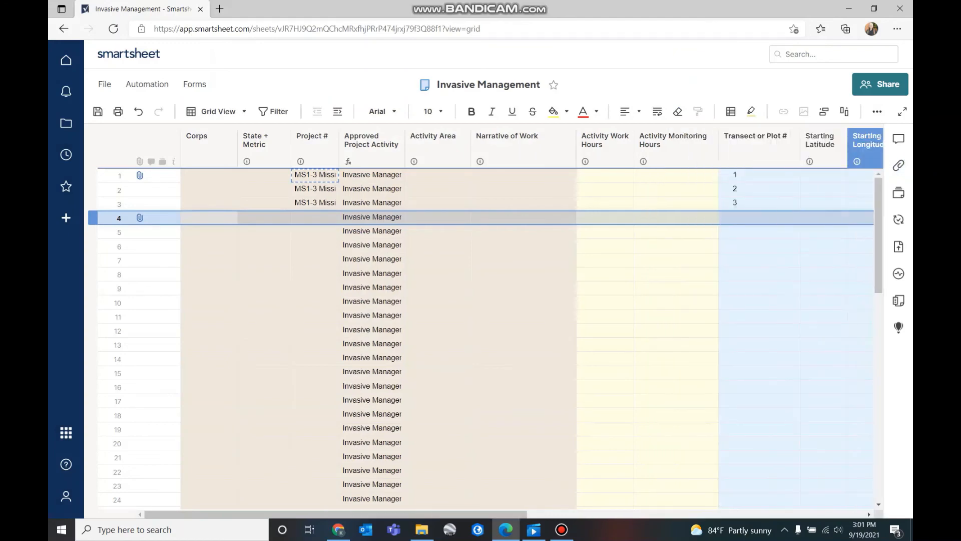
Set row 4's project to MS1-3 and paste MS1-3 into rows 5 and 6
click(320, 218)
click(331, 218)
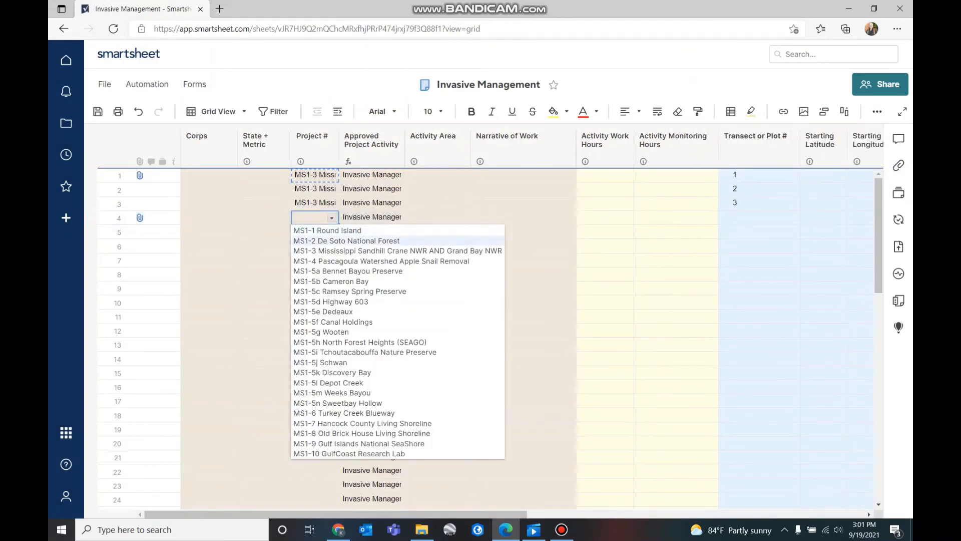
click(350, 251)
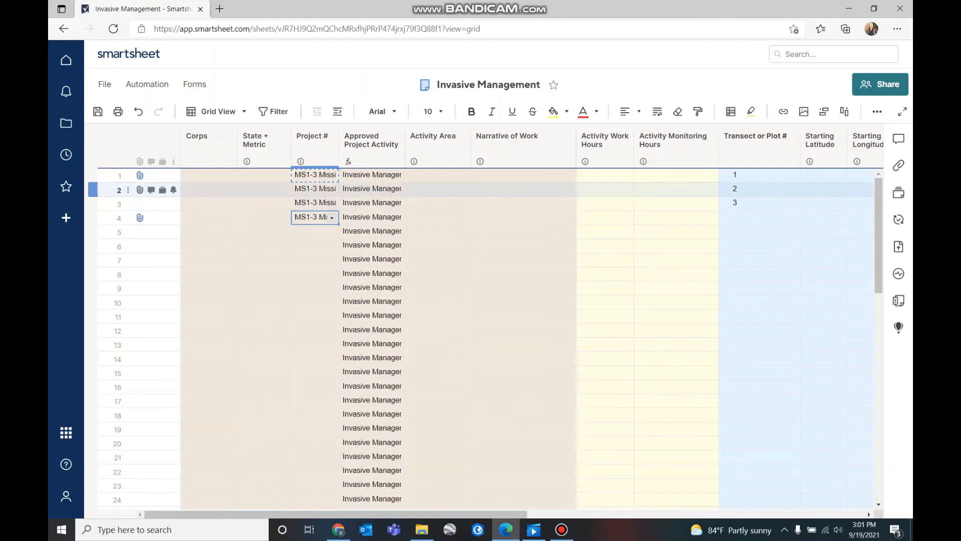
click(314, 189)
key(ctrl+c)
click(315, 218)
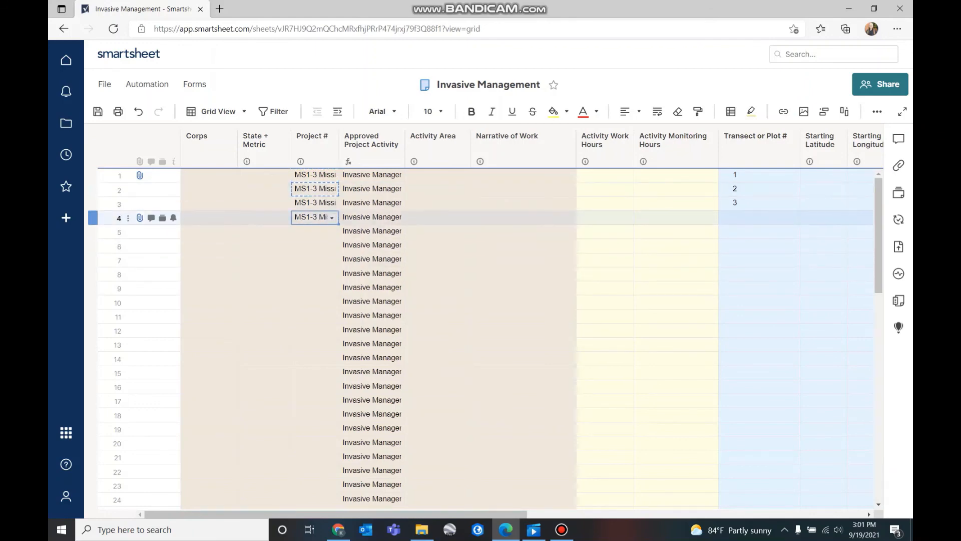
click(315, 231)
key(ctrl+v)
click(314, 246)
key(ctrl+v)
click(524, 316)
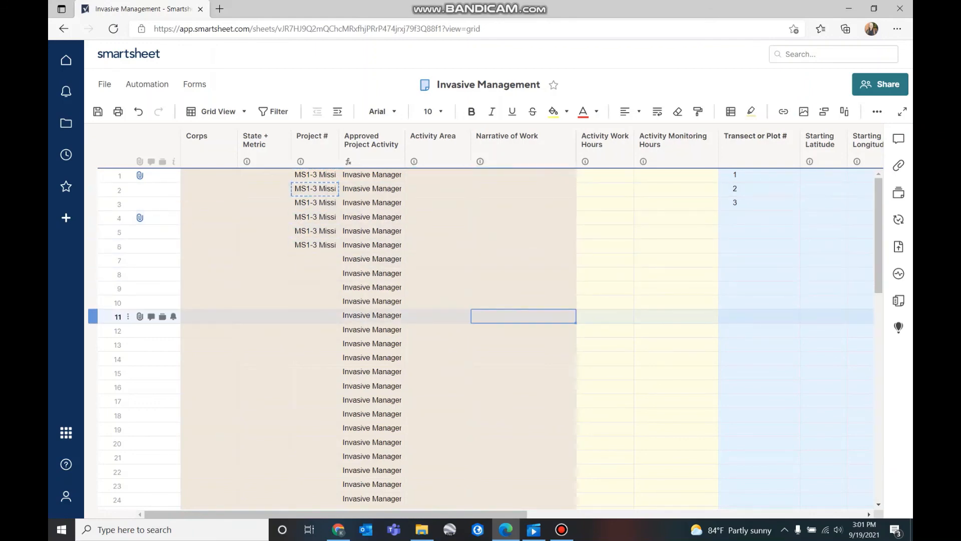
Number the transects of rows 4–6 as 1, 2 and 3
click(759, 218)
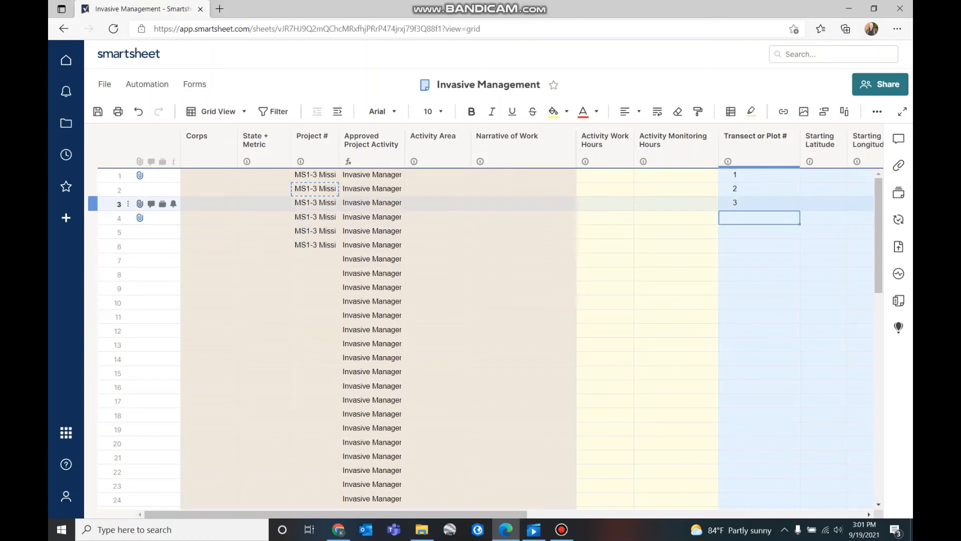
text(1)
key(Return)
text(2)
key(Return)
text(3)
key(Tab)
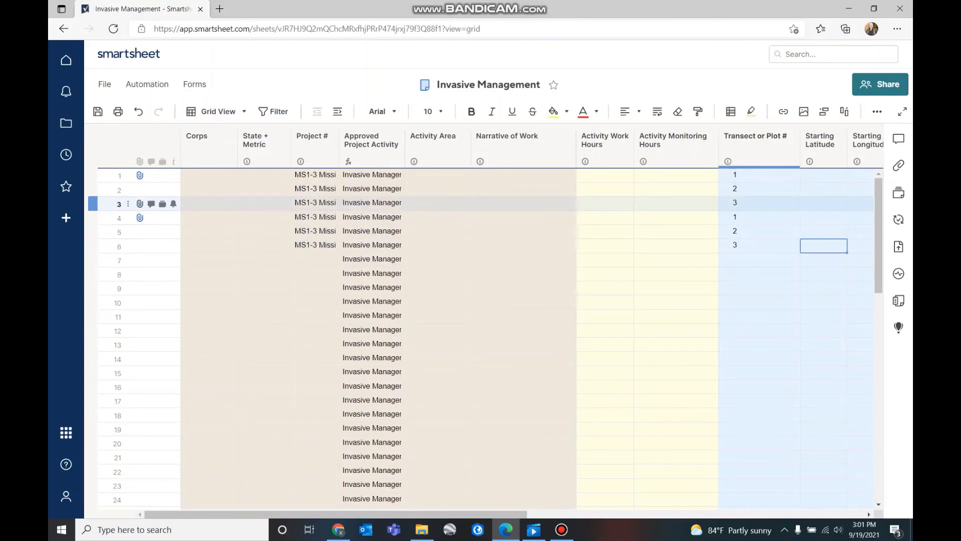
drag(440, 514, 726, 514)
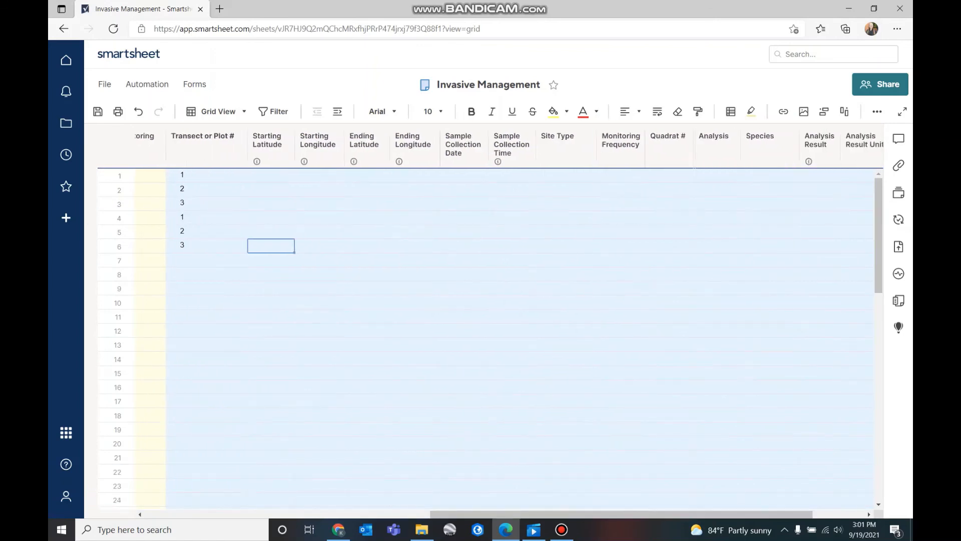
Choose Restoration as row 1's Site Type; row 2 briefly gets Reference
click(566, 176)
click(589, 176)
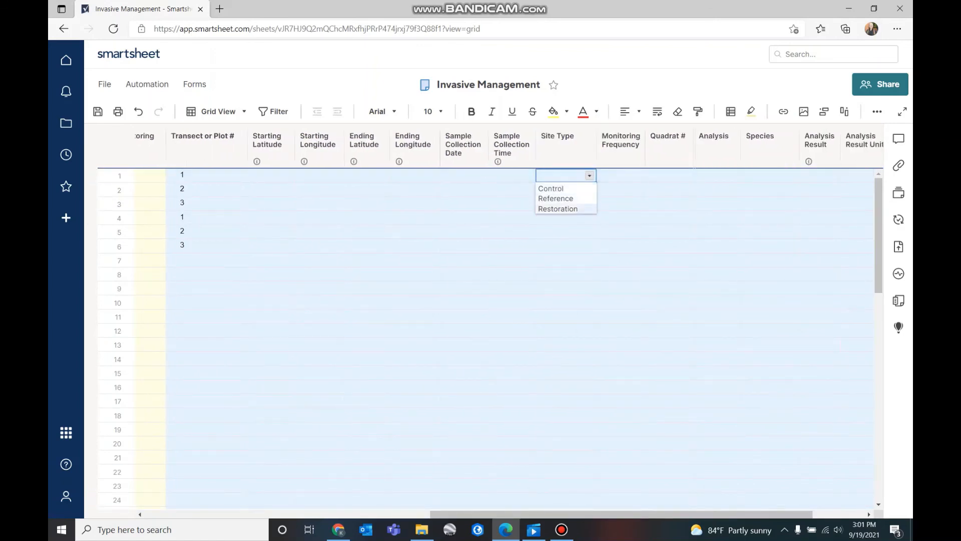
click(558, 209)
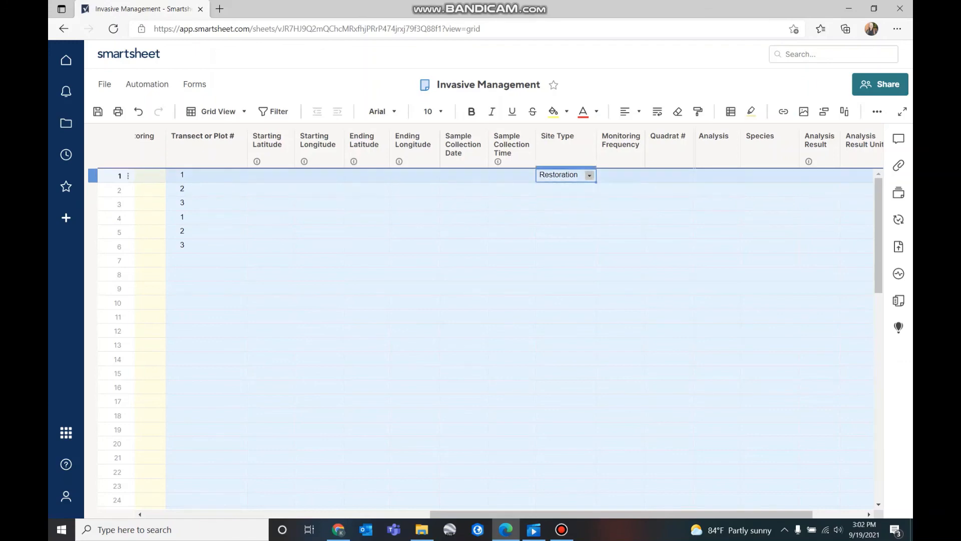
click(567, 189)
click(590, 190)
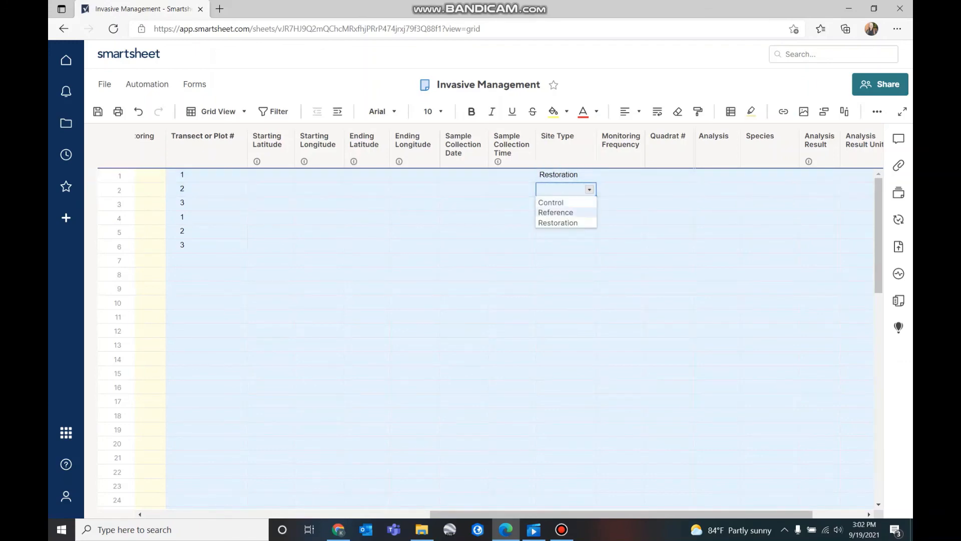
click(558, 214)
Paste the Restoration site type into rows 2 through 6
click(565, 176)
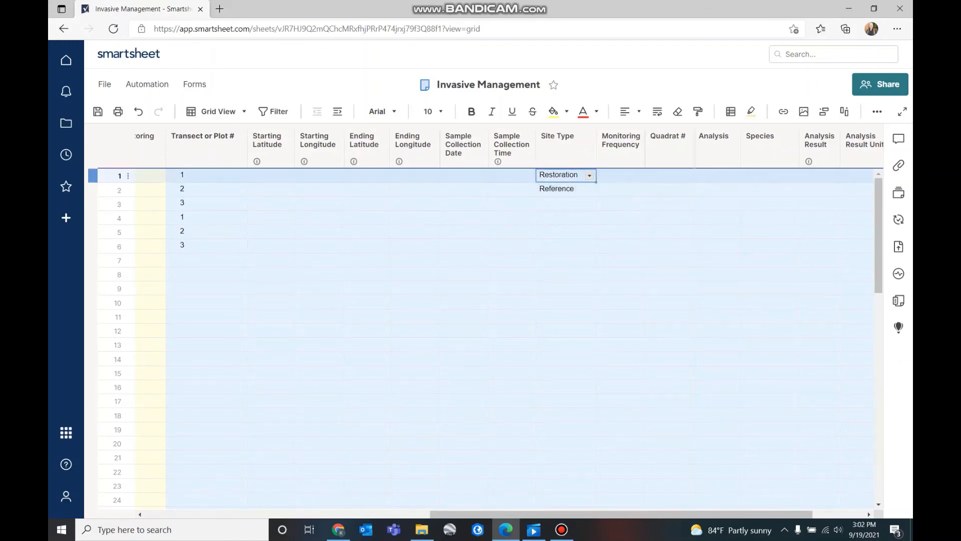
key(ctrl+c)
key(Down)
key(ctrl+v)
key(Down)
key(ctrl+v)
key(Down)
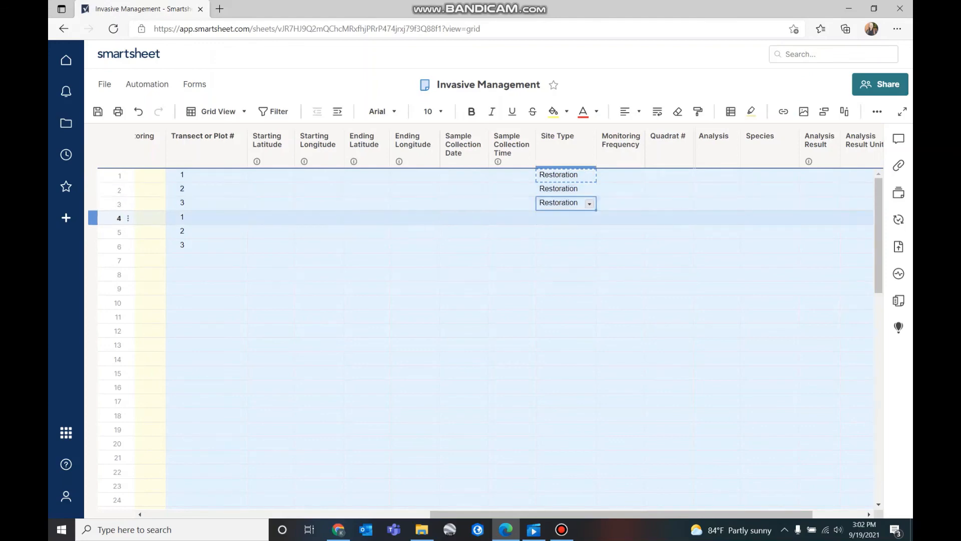
key(ctrl+v)
click(563, 231)
key(ctrl+v)
click(563, 246)
key(ctrl+v)
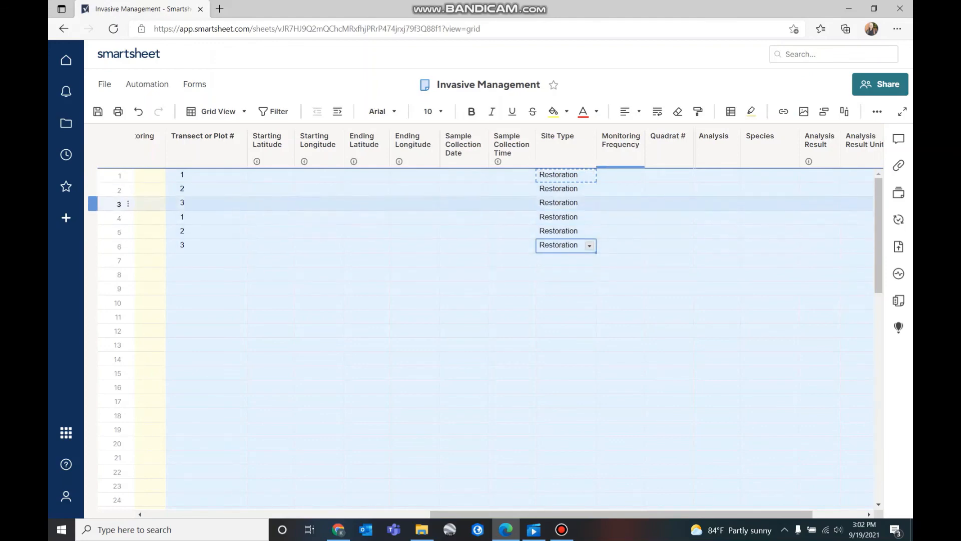
Set Monitoring Frequency to Baseline (Pre) for rows 1–3
click(616, 176)
click(637, 176)
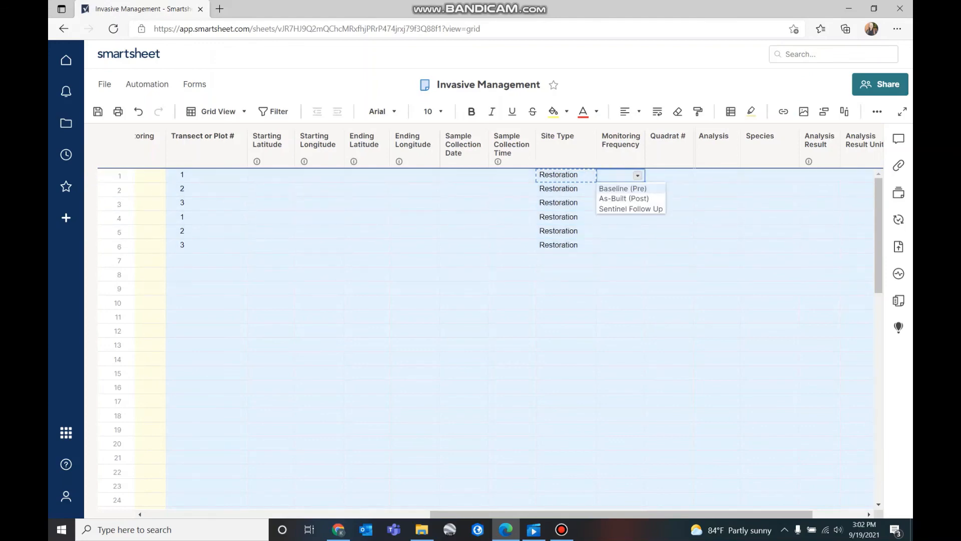
click(622, 188)
click(637, 190)
click(622, 203)
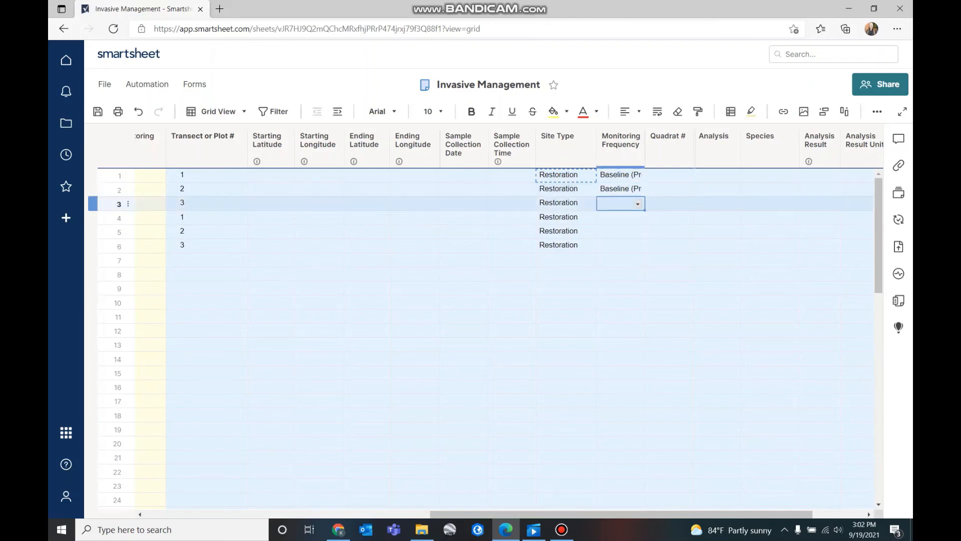
click(637, 204)
click(622, 217)
Set Monitoring Frequency to As-Built (Post) for rows 4–6
click(638, 218)
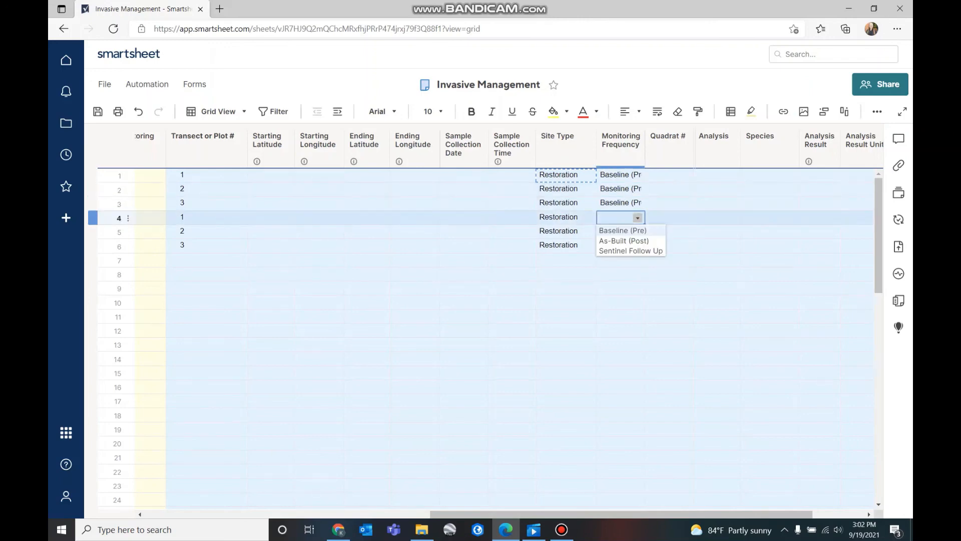
click(624, 240)
click(637, 232)
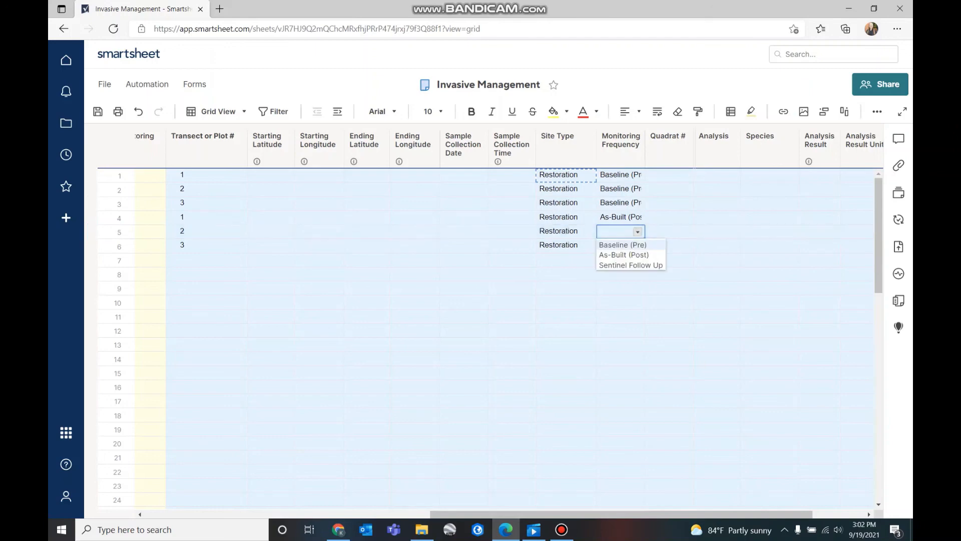
click(623, 255)
click(636, 245)
click(637, 245)
click(624, 269)
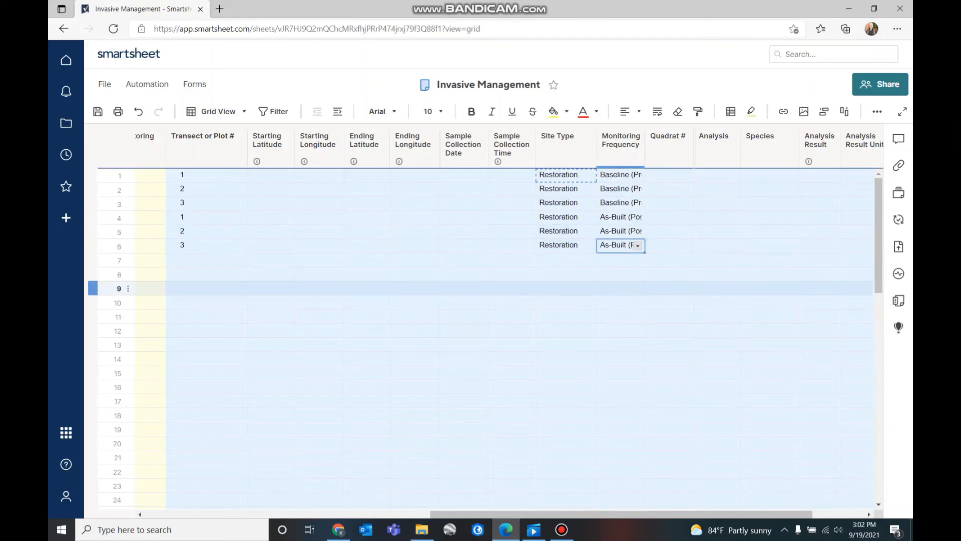
click(620, 288)
scroll(510, 324, right, 5)
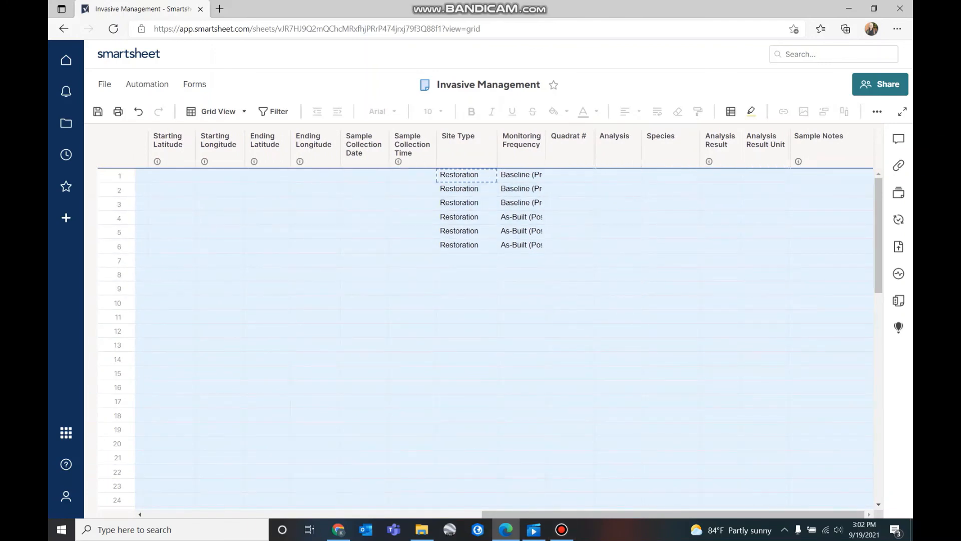
scroll(501, 325, left, 3)
scroll(501, 326, left, 8)
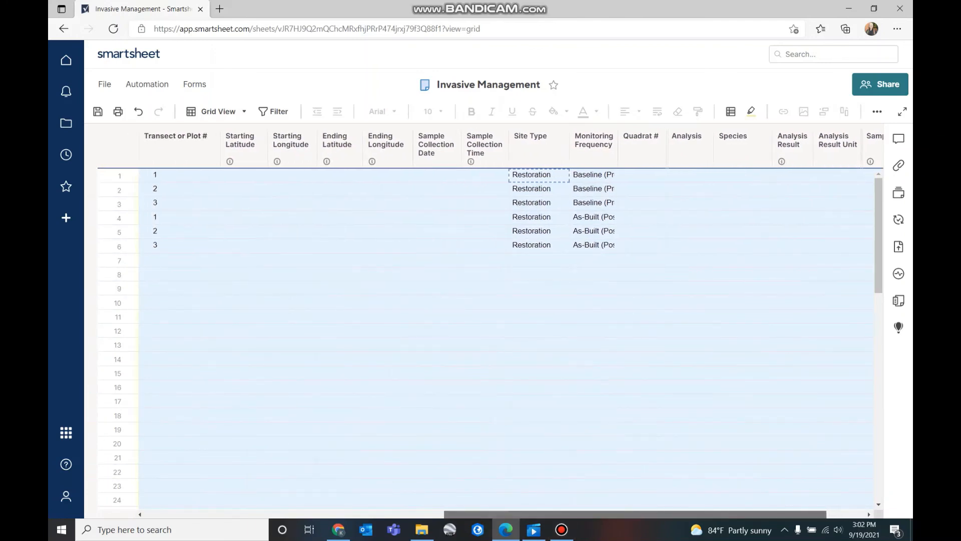
scroll(481, 336, left, 20)
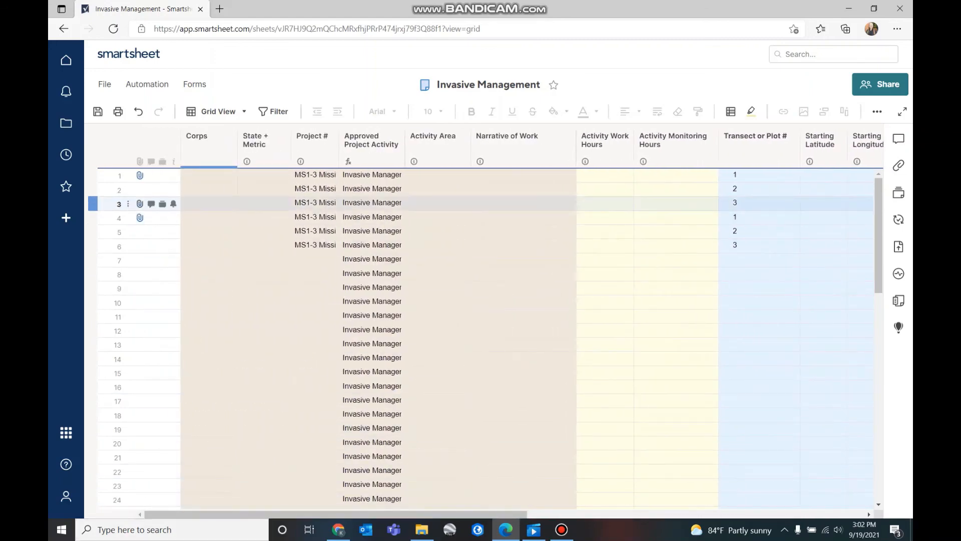
Enter 100 Activity Work Hours and 11 Activity Monitoring Hours in row 6
mouse_move(139, 217)
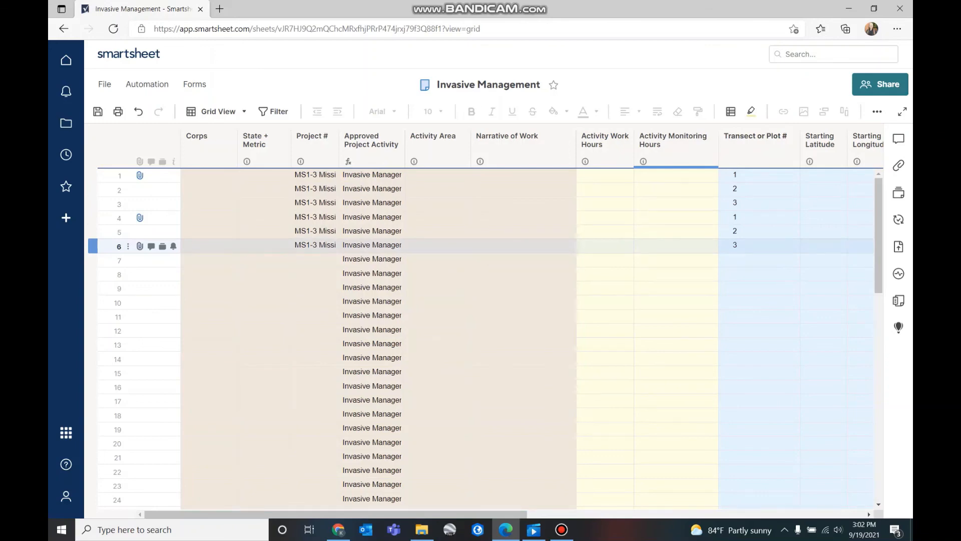
click(604, 246)
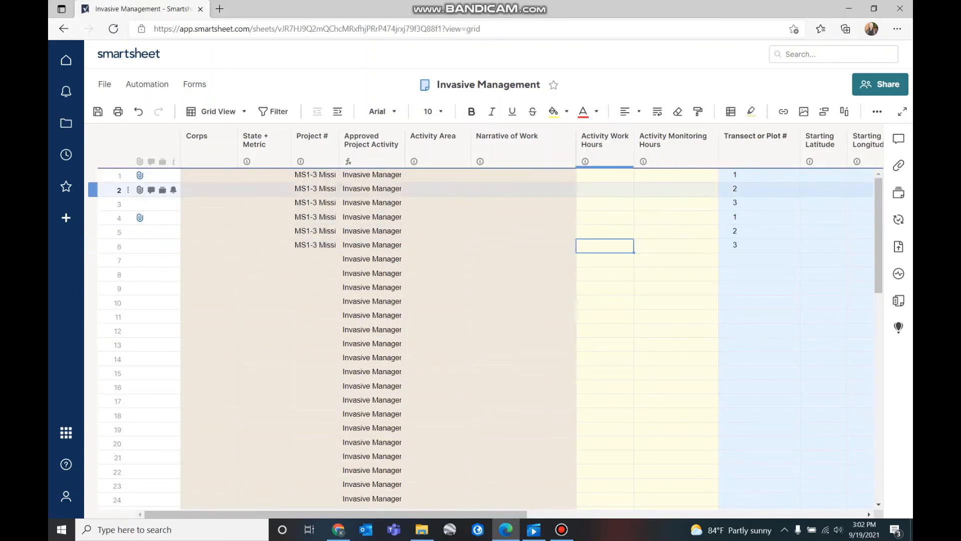
text(100)
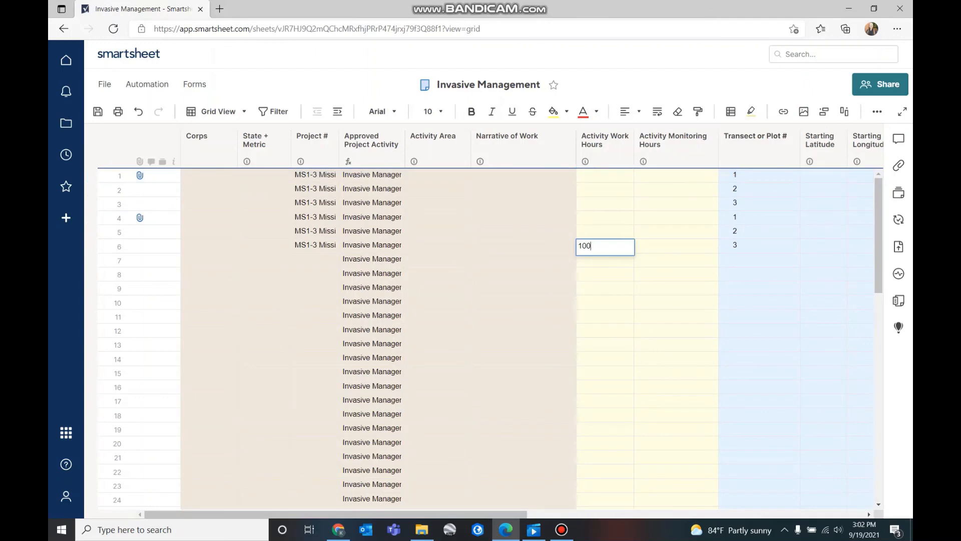
key(Tab)
text(11)
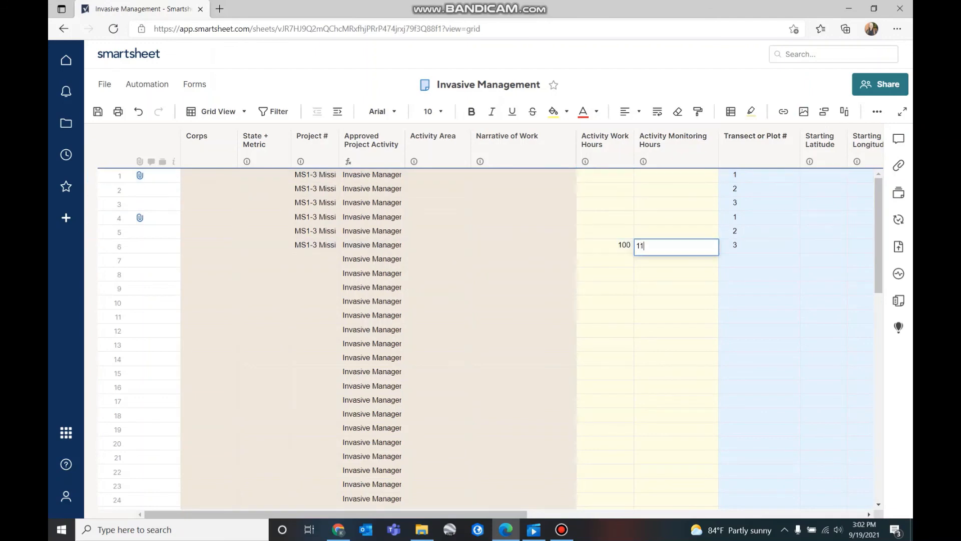
click(675, 302)
Copy row 6's 100 and 11 hours into rows 5 through 1
drag(605, 244, 675, 244)
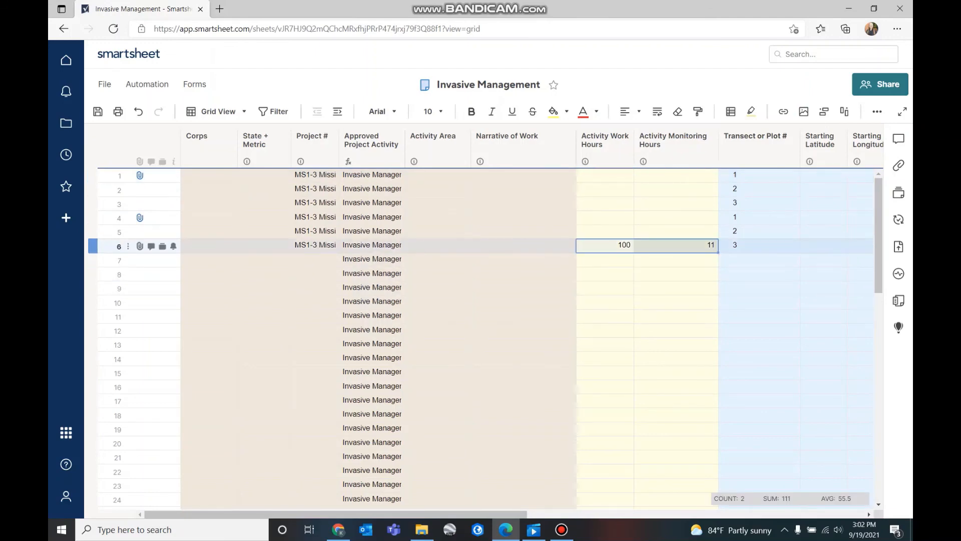
key(ctrl+c)
click(605, 231)
key(ctrl+v)
click(605, 217)
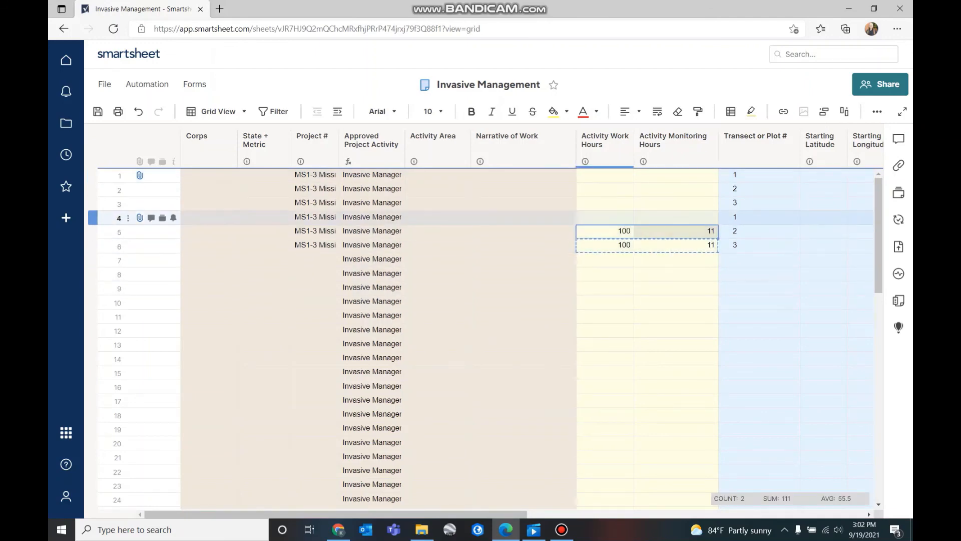
key(ctrl+v)
click(605, 202)
key(ctrl+v)
click(604, 188)
key(ctrl+v)
click(604, 174)
key(ctrl+v)
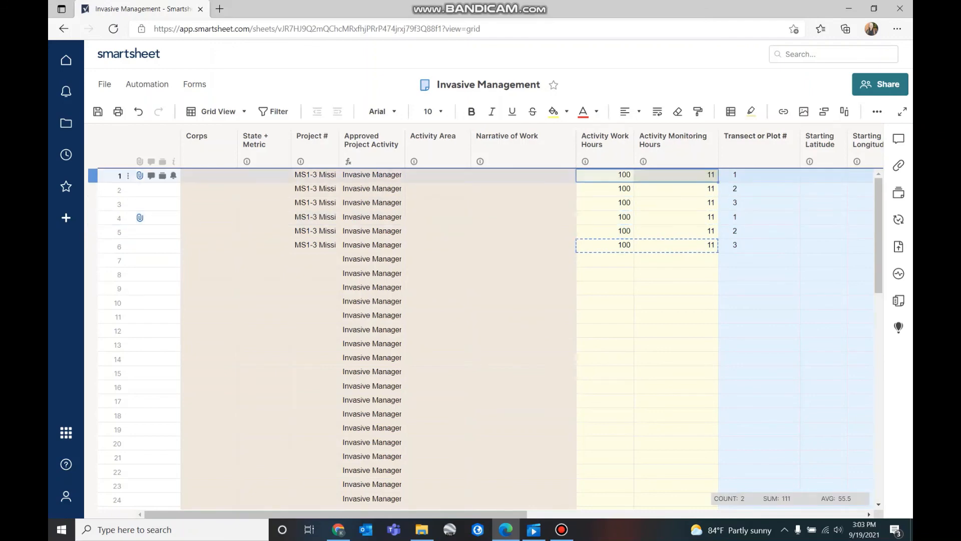
click(676, 316)
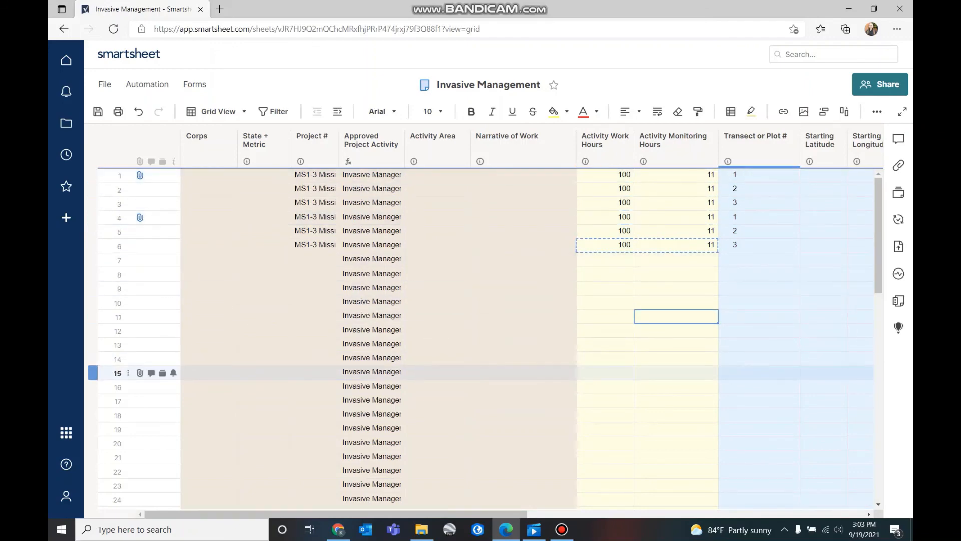
click(561, 529)
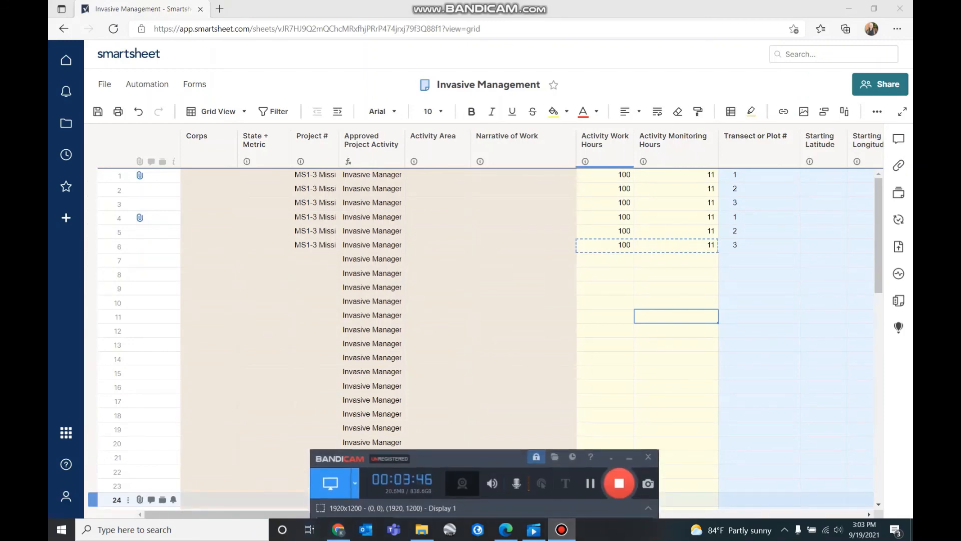
click(523, 401)
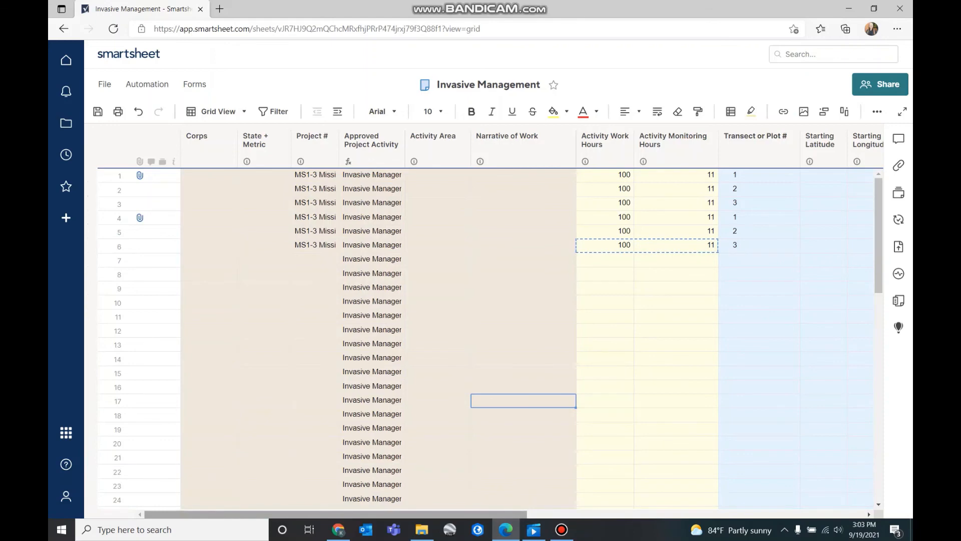
scroll(488, 341, right, 10)
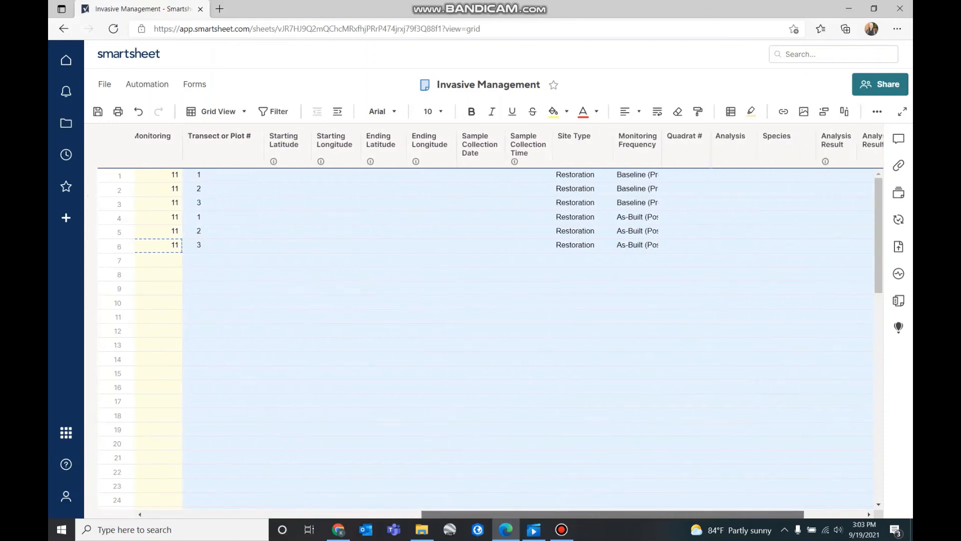
scroll(488, 341, right, 1)
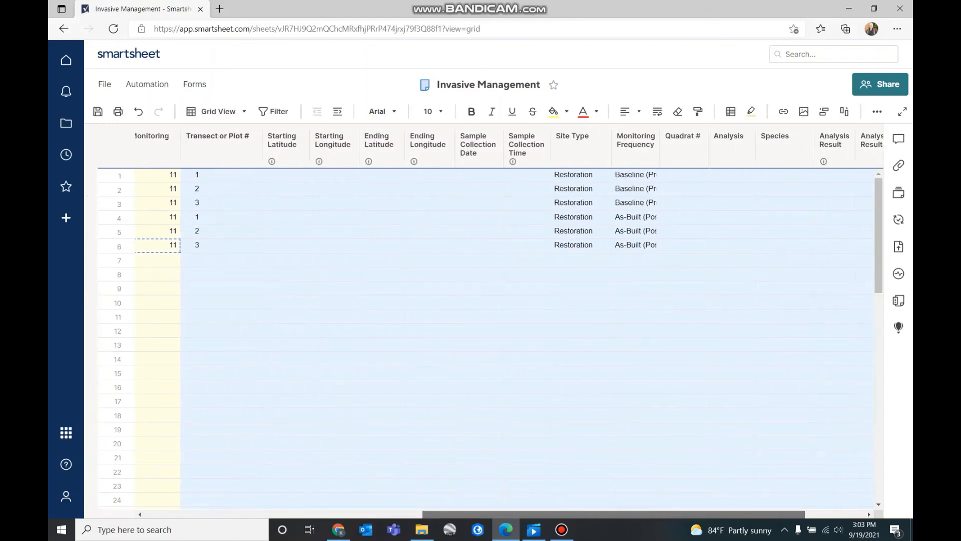
scroll(488, 340, right, 1)
scroll(488, 341, left, 10)
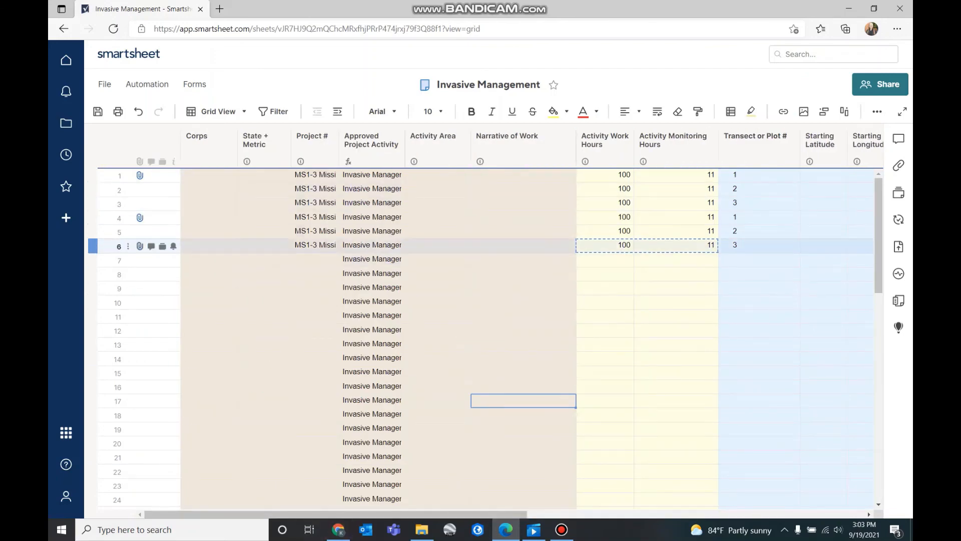
Insert a blank row above row 6 using Insert Above
right_click(111, 245)
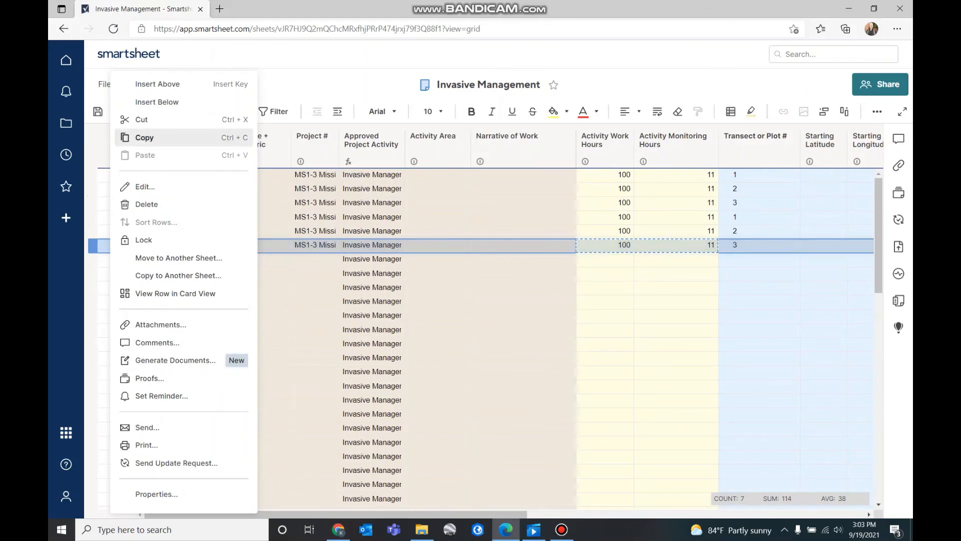
click(157, 83)
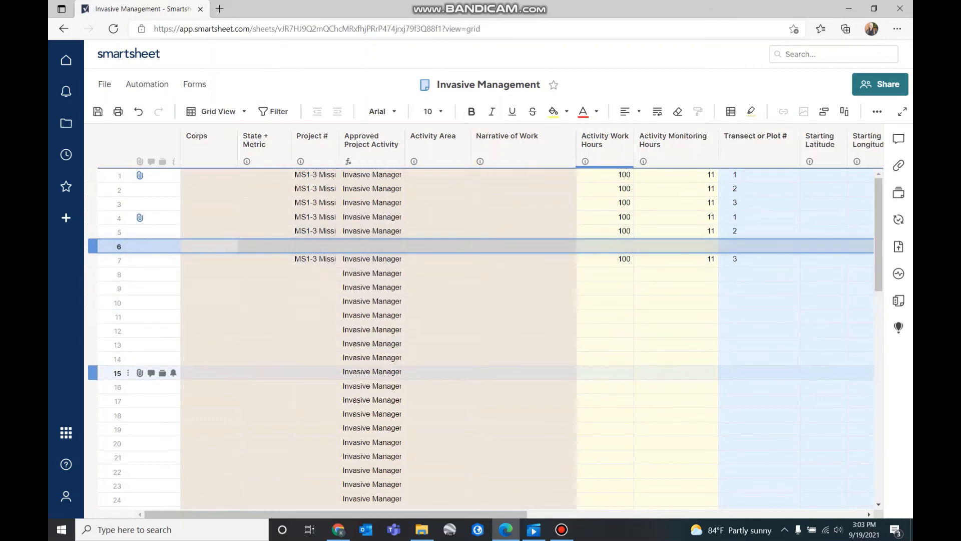
click(315, 287)
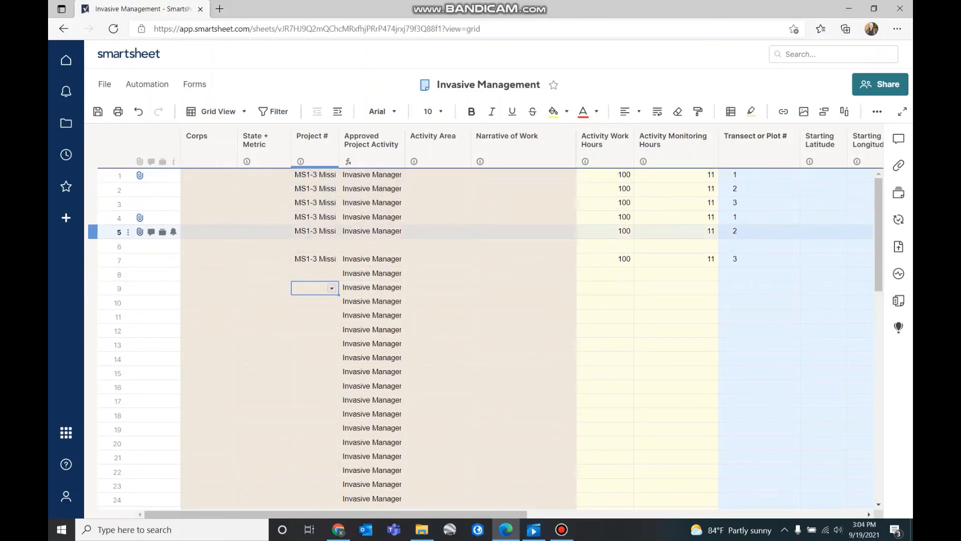
Give row 9 project MS1-5f Canal Holdings and Transect or Plot # 1
click(332, 288)
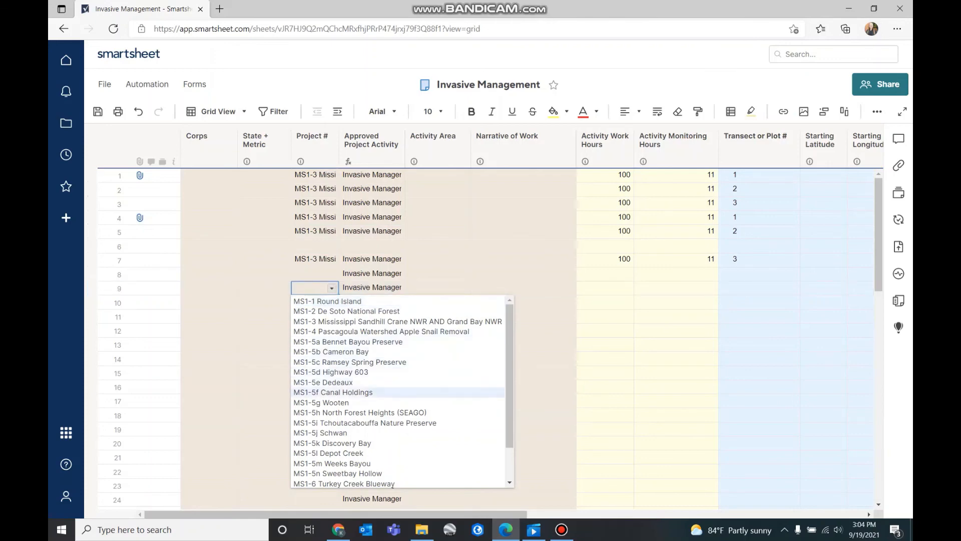
click(333, 391)
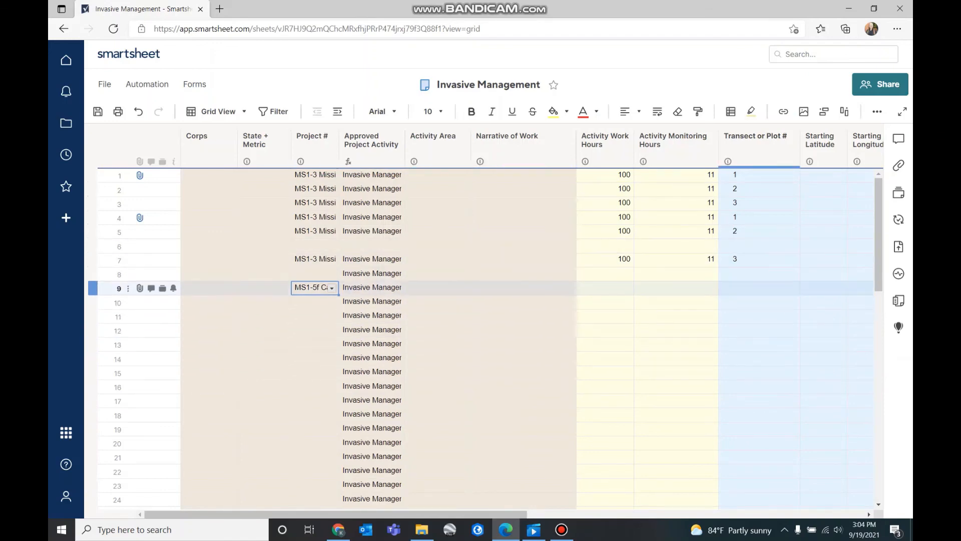
click(759, 288)
text(1)
click(759, 344)
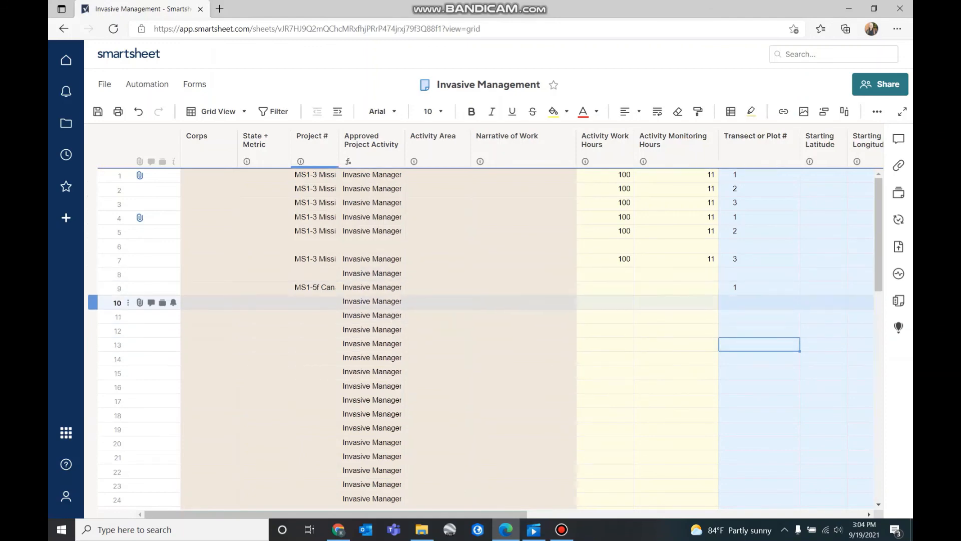
Give row 10 Transect or Plot # 1 and project MS1-5f Canal Holdings
click(759, 302)
text(1)
click(759, 344)
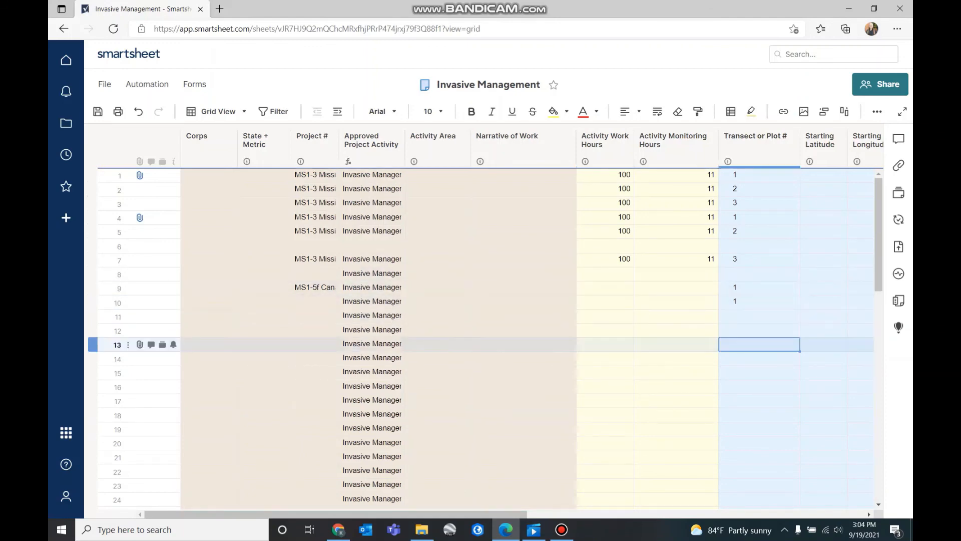
click(314, 302)
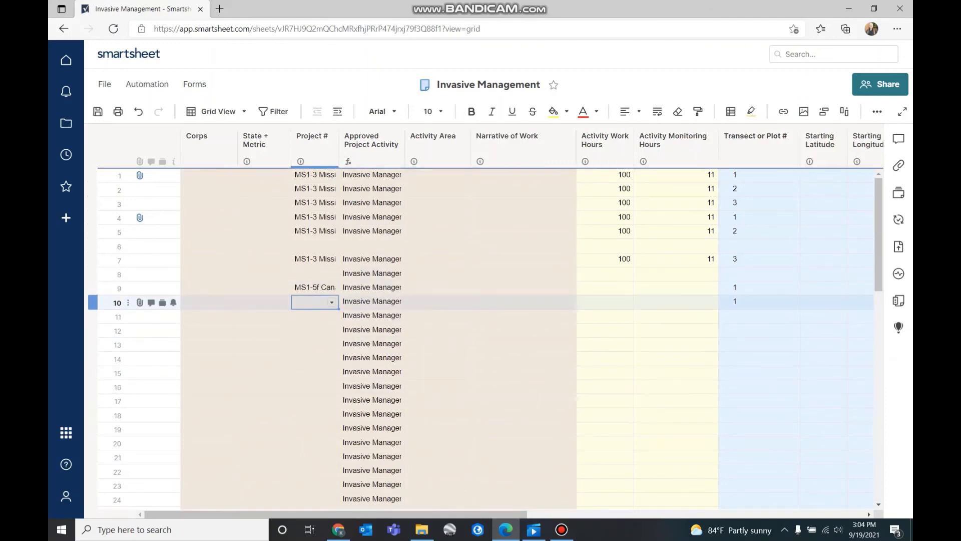
click(331, 302)
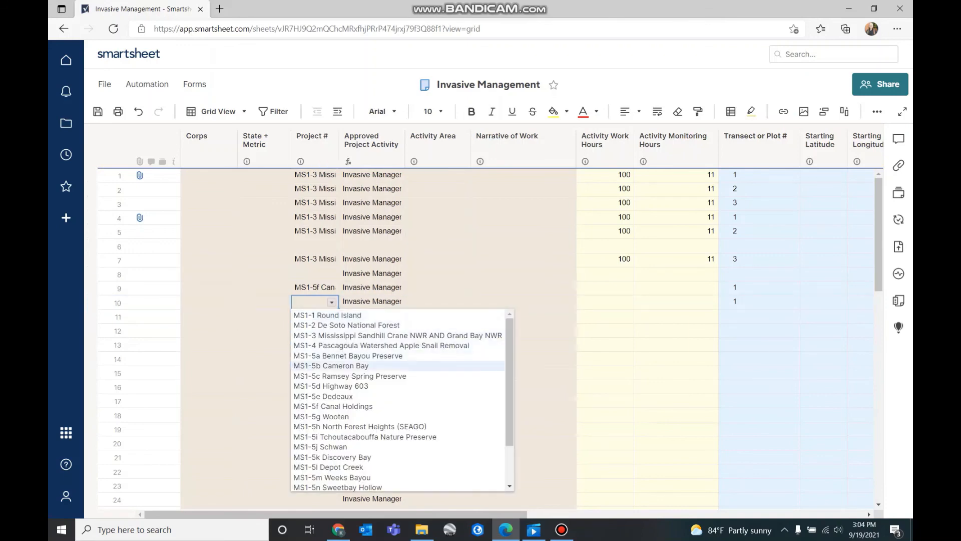
click(333, 406)
click(523, 400)
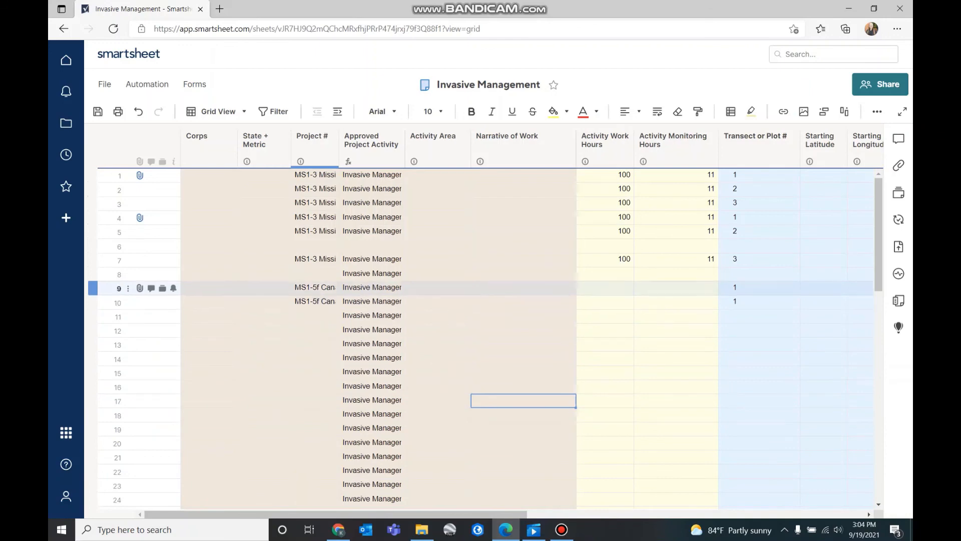
drag(335, 514, 591, 514)
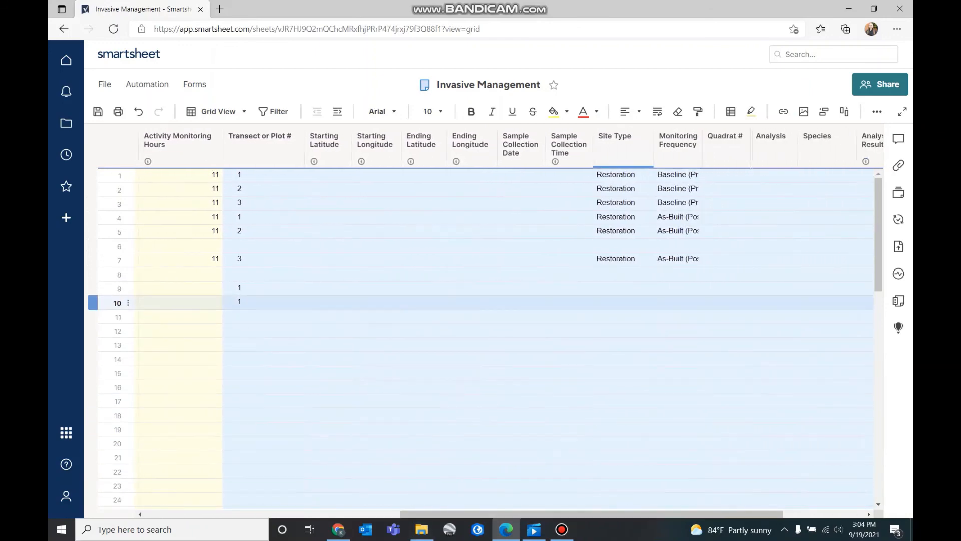
Set Monitoring Frequency to Baseline (Pre) for row 9 and As-Built (Post) for row 10
click(678, 288)
click(695, 287)
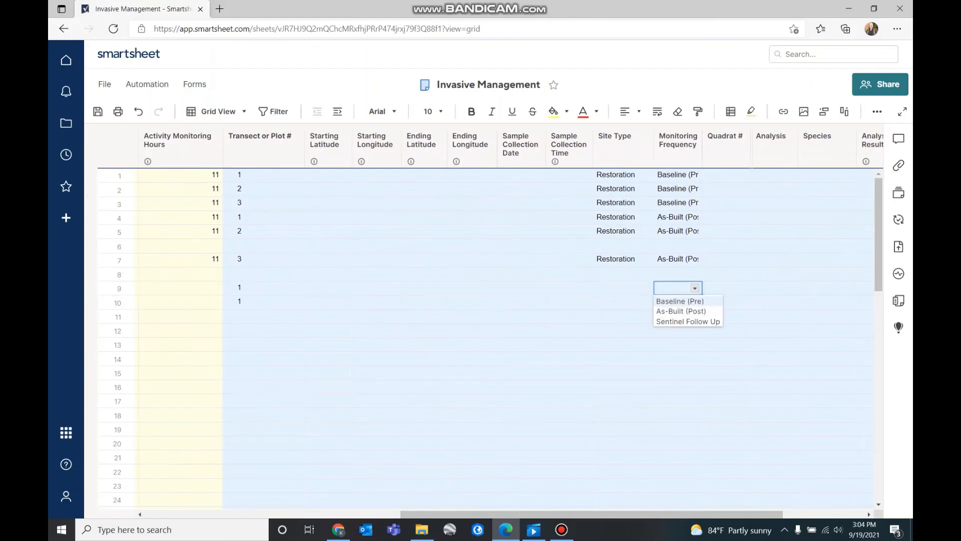
click(681, 301)
click(680, 302)
click(695, 302)
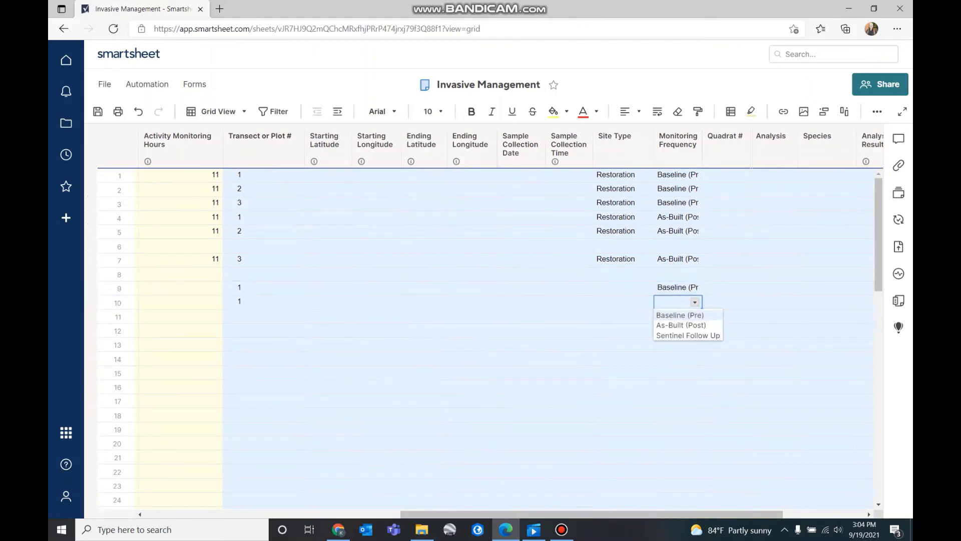
click(670, 326)
click(678, 345)
Scroll back left and open row 1's attachment list
drag(595, 515, 301, 514)
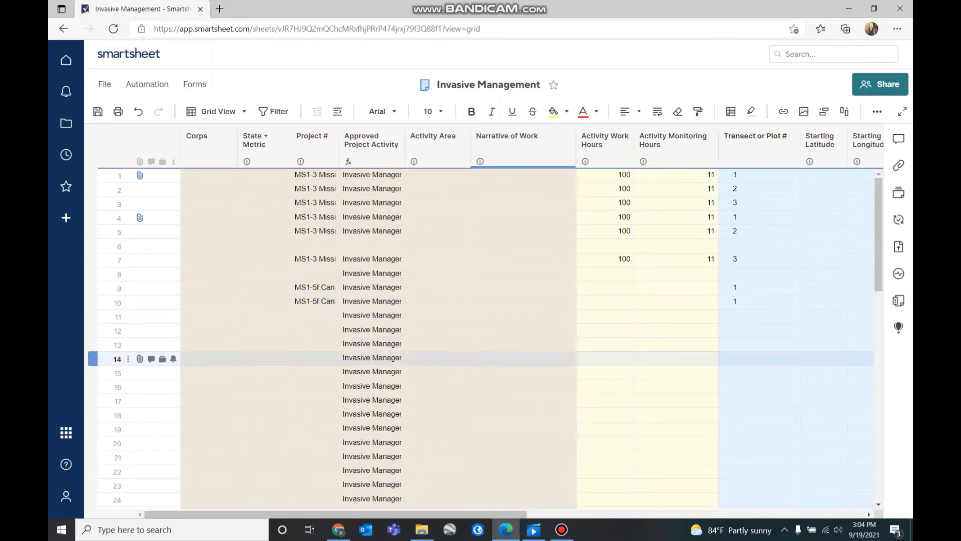
mouse_move(561, 529)
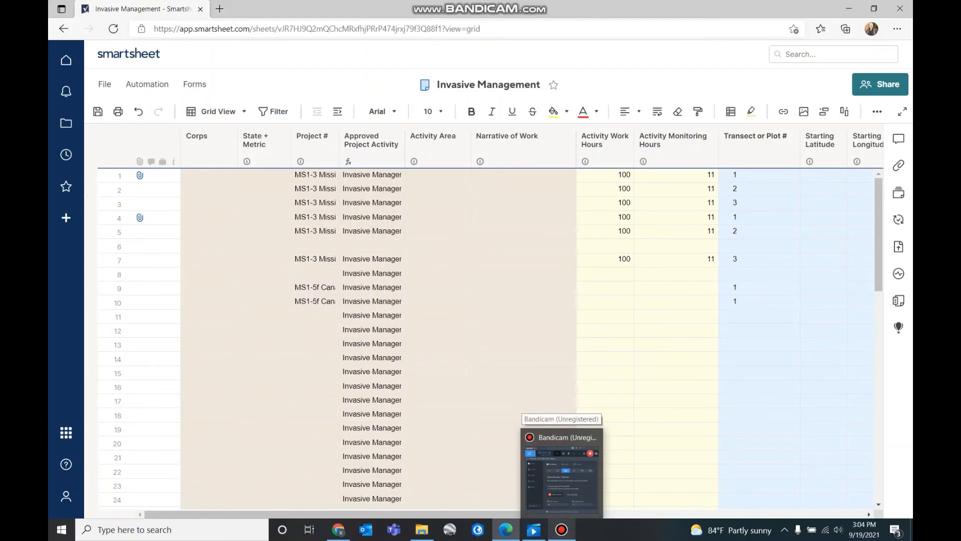
click(139, 175)
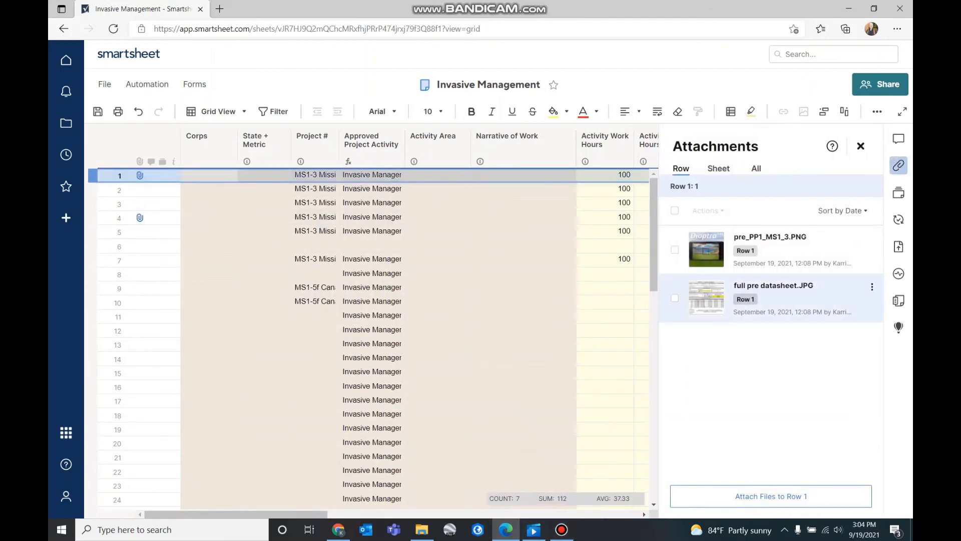